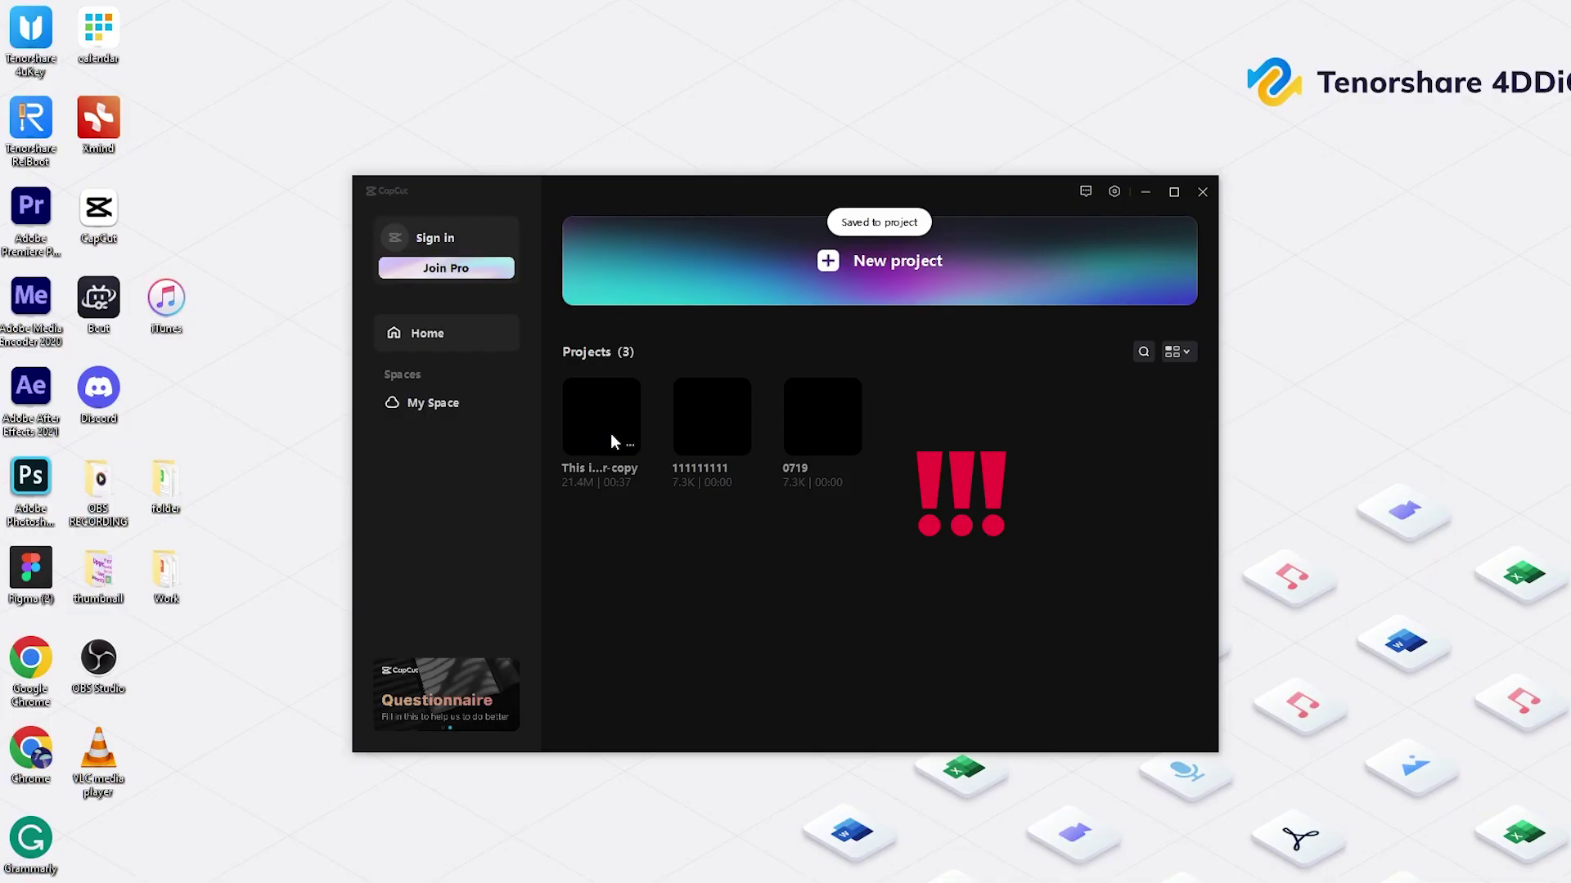
- Delete the first project from the Home list, leaving two projects
{"action": "right_click", "coordinate": [611, 433]}
{"action": "left_click", "coordinate": [658, 542]}
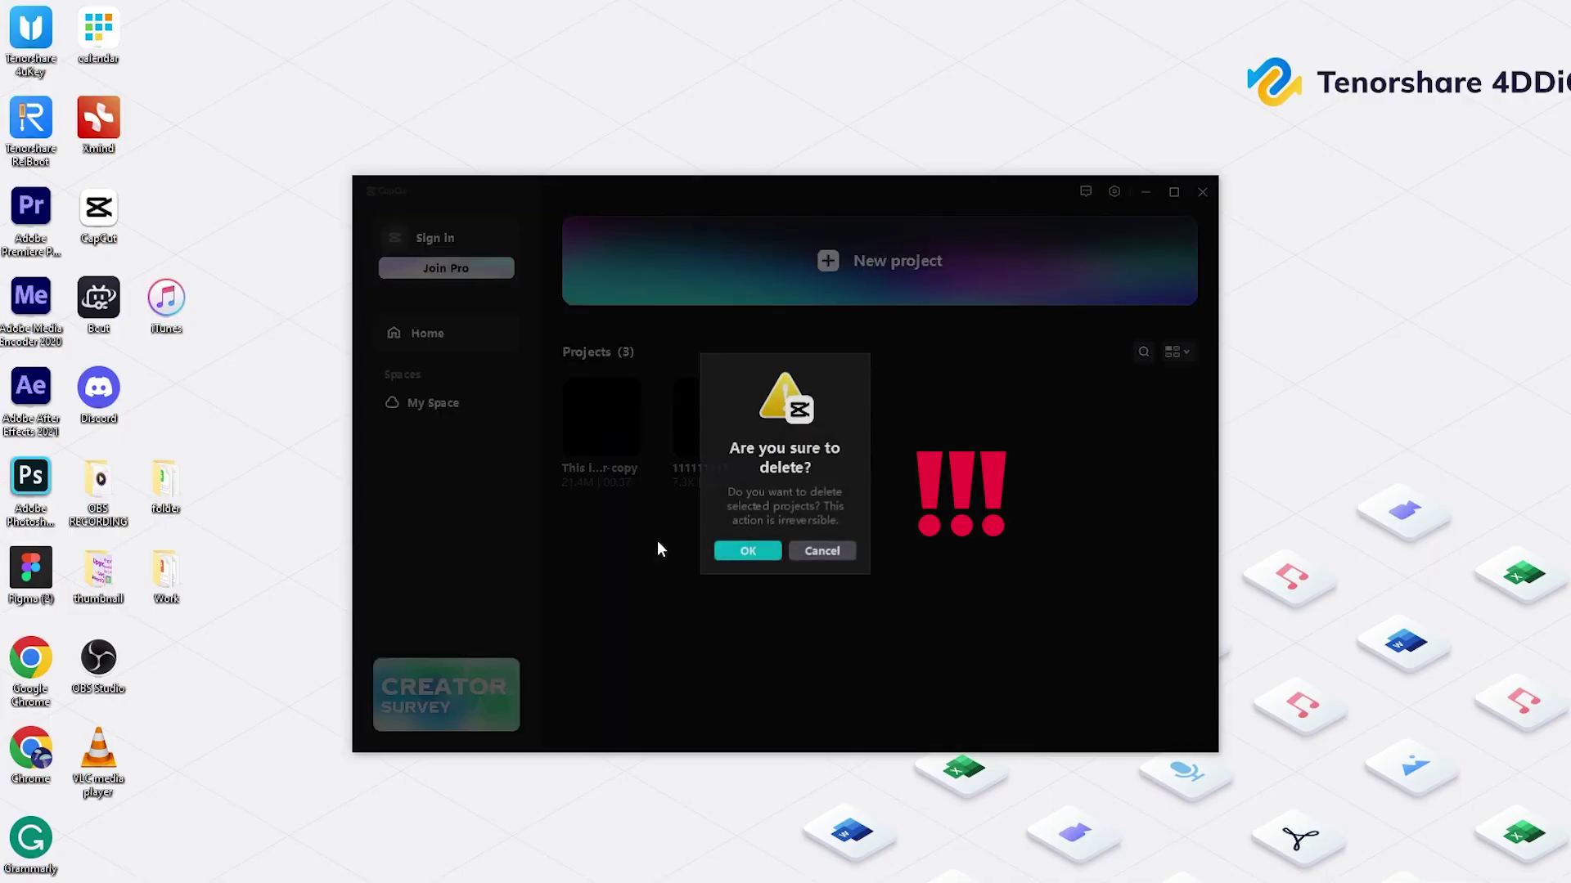
{"action": "left_click", "coordinate": [747, 552]}
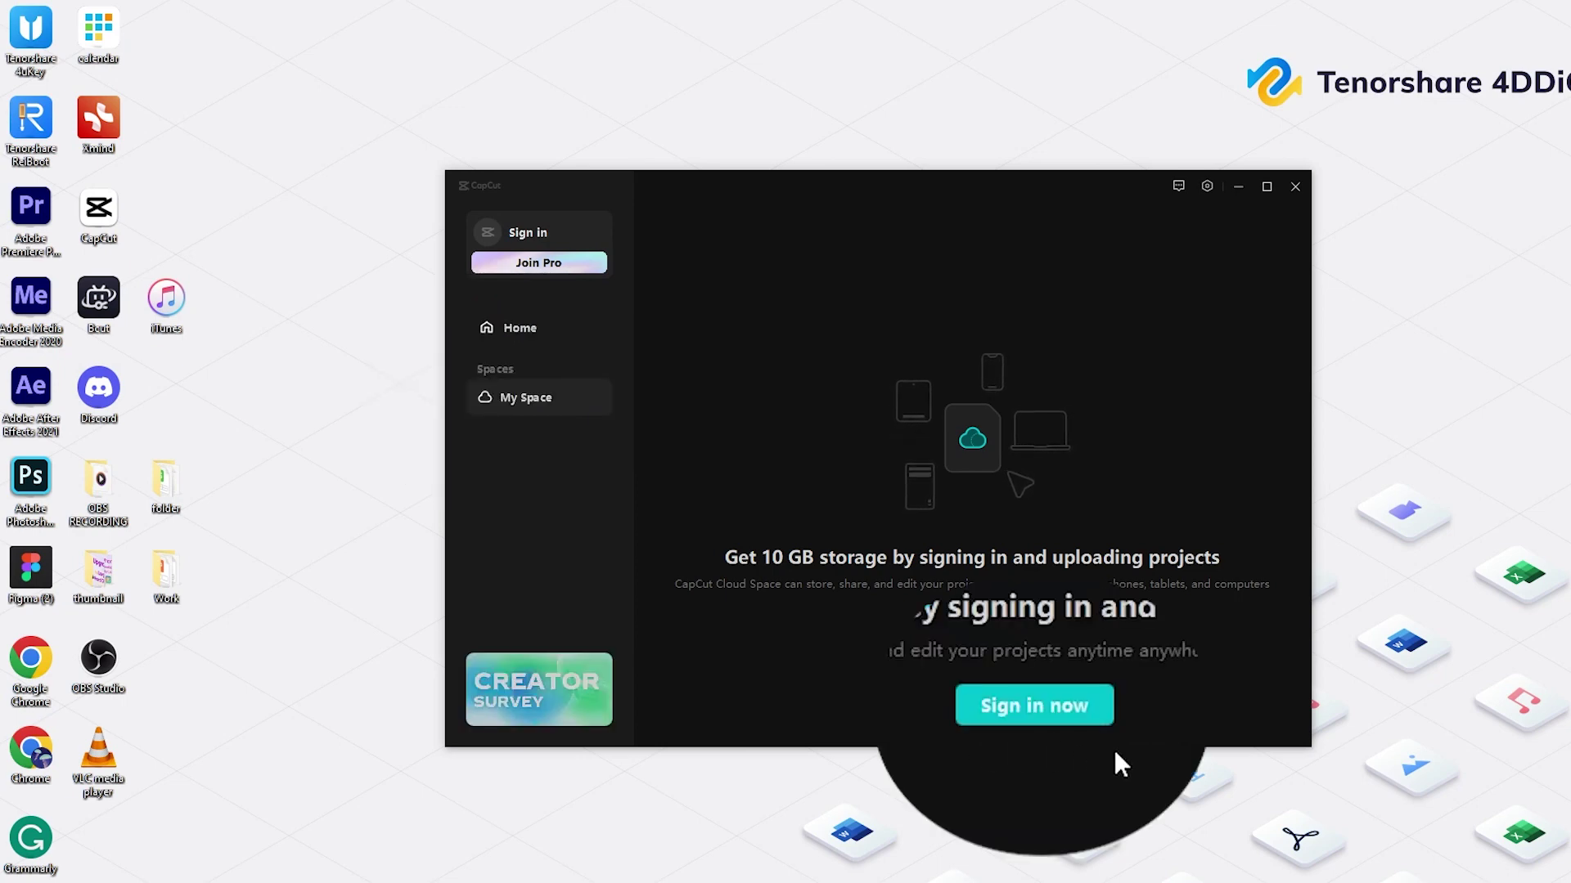
- Sign in, download cloud project 0718 (4) to the computer, and return to the local project list
{"action": "left_click", "coordinate": [1008, 625]}
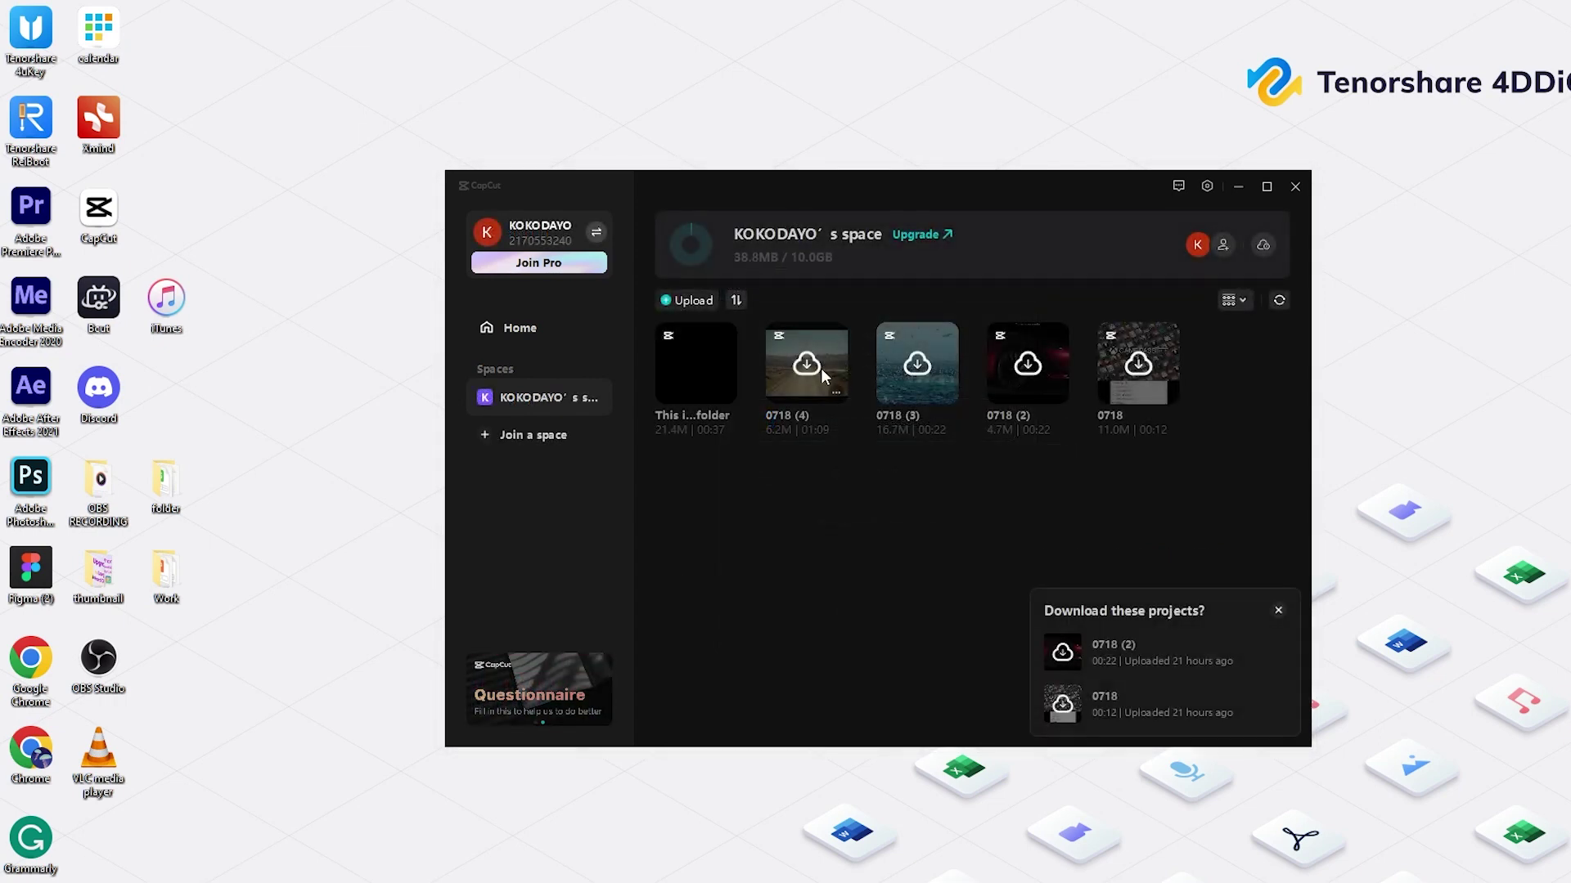
{"action": "left_click", "coordinate": [834, 367]}
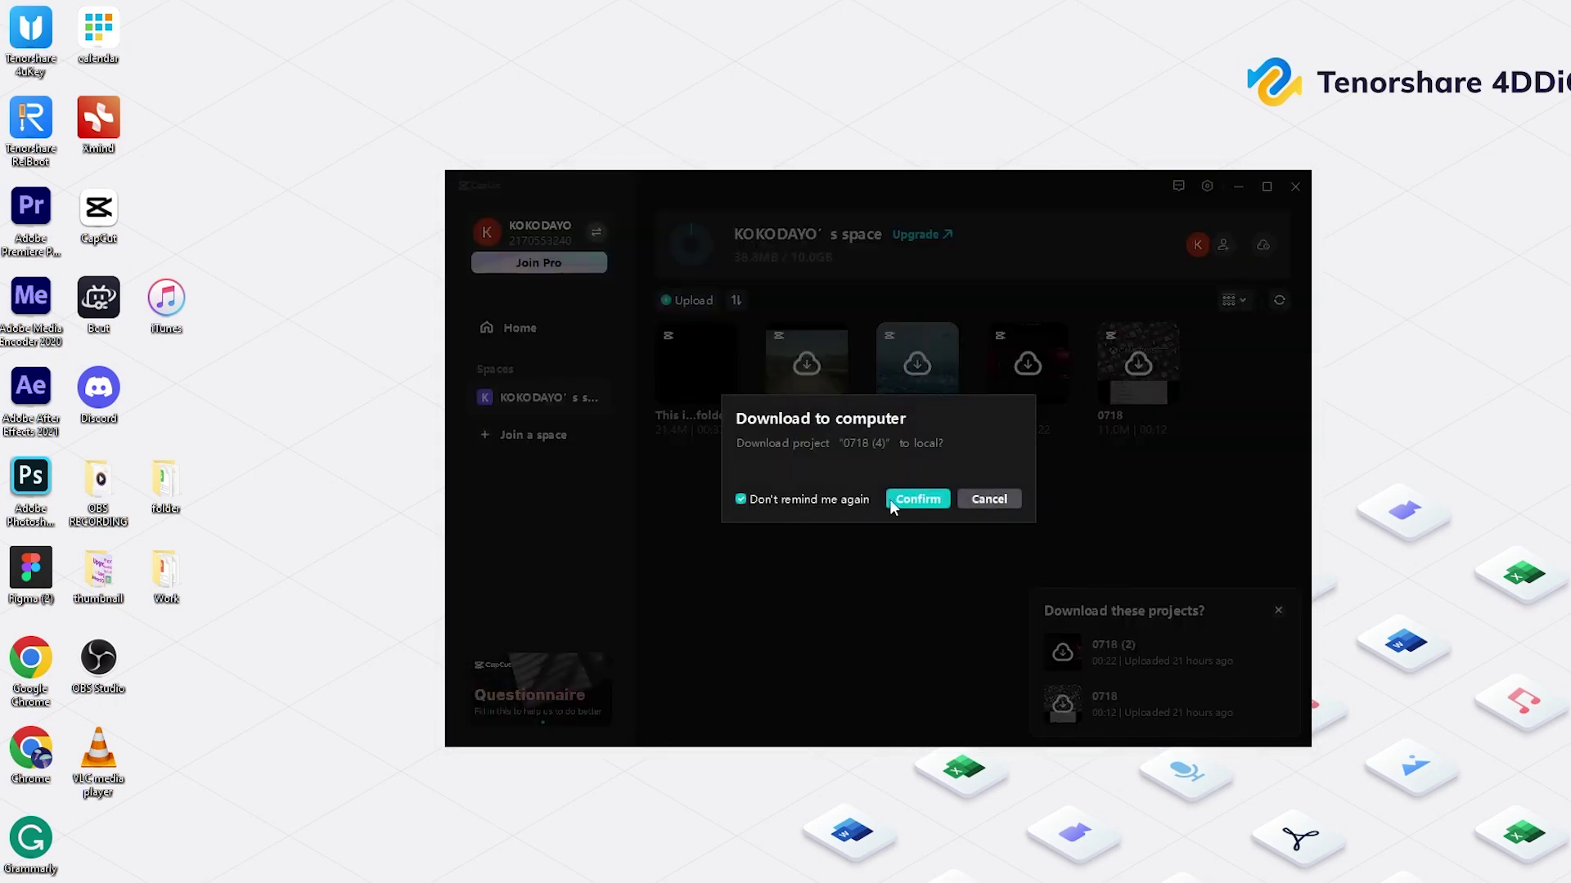
{"action": "left_click", "coordinate": [892, 498]}
{"action": "left_click", "coordinate": [520, 327]}
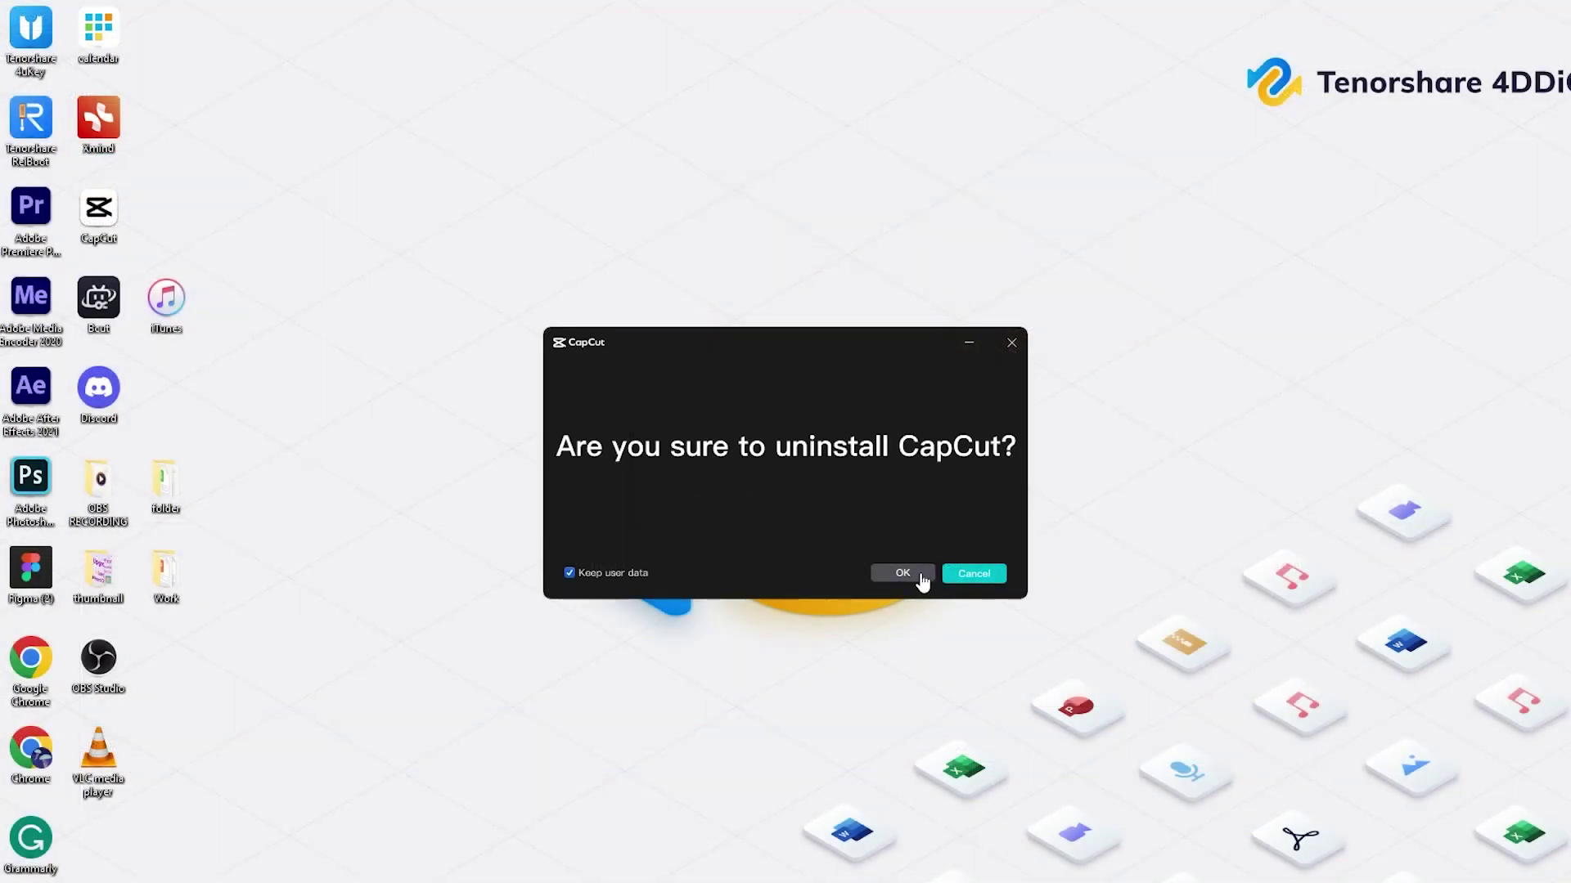
- Uninstall CapCut keeping user data, reinstall it, and view the account's cloud space projects
{"action": "left_click", "coordinate": [902, 574]}
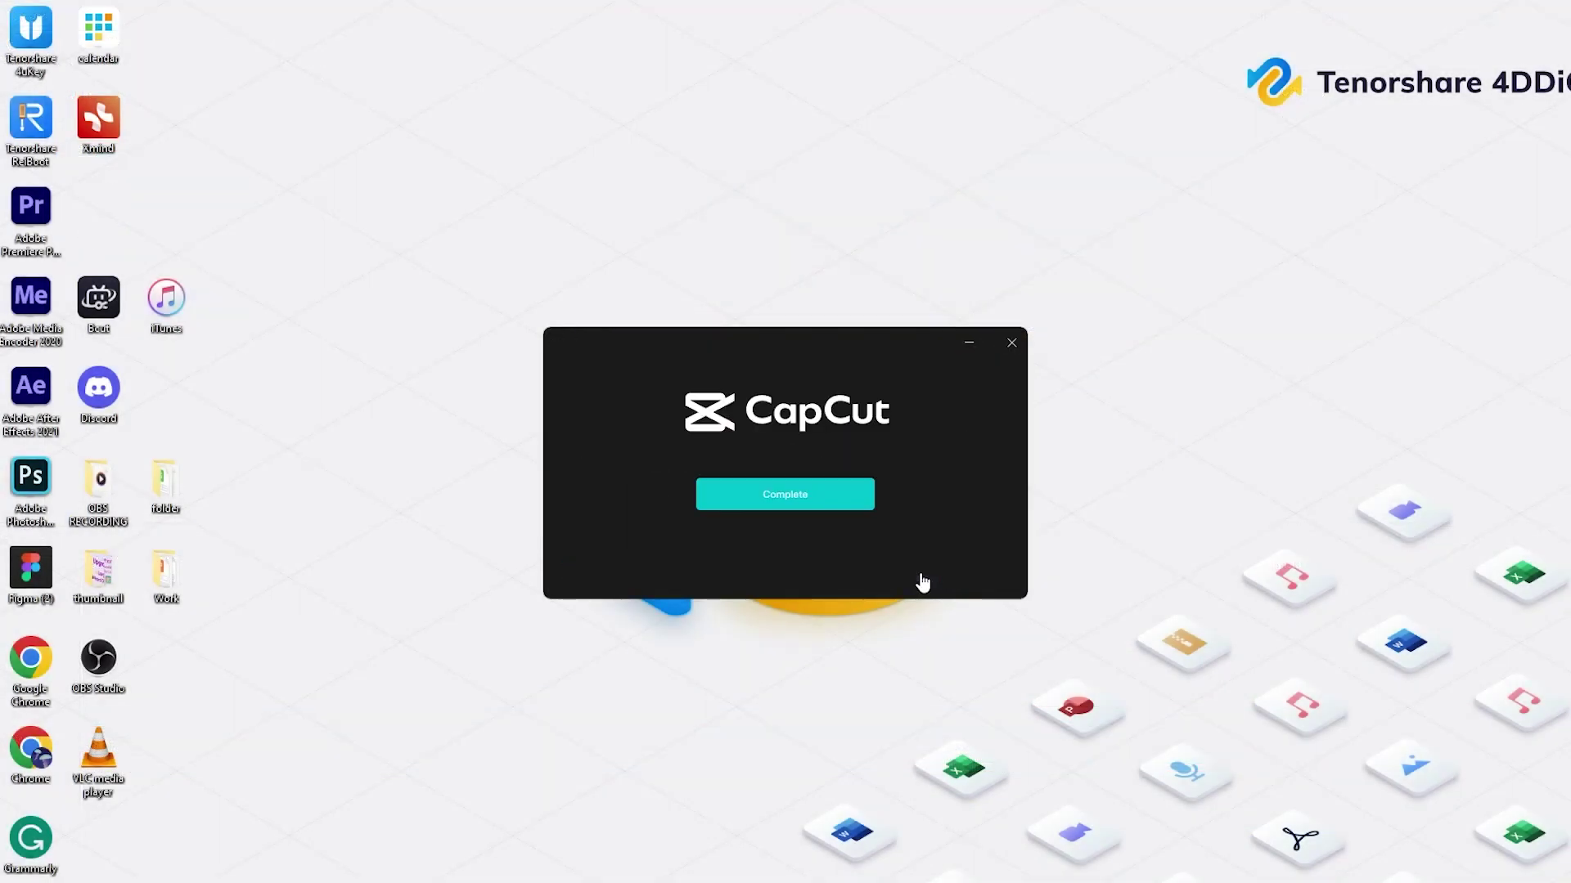
{"action": "left_click", "coordinate": [805, 504]}
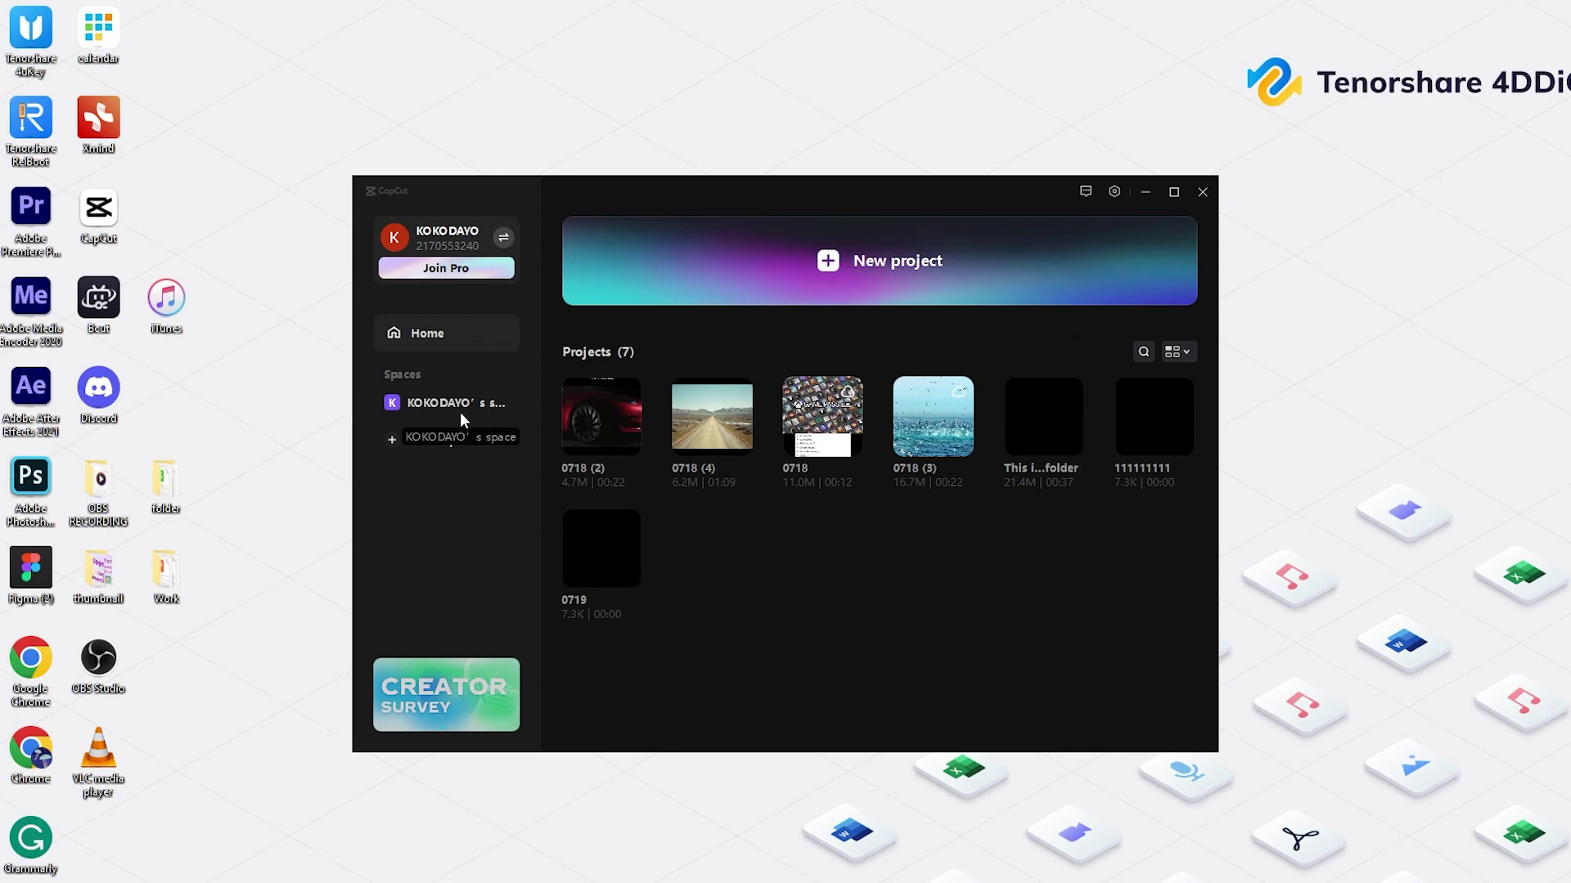
{"action": "left_click", "coordinate": [459, 405]}
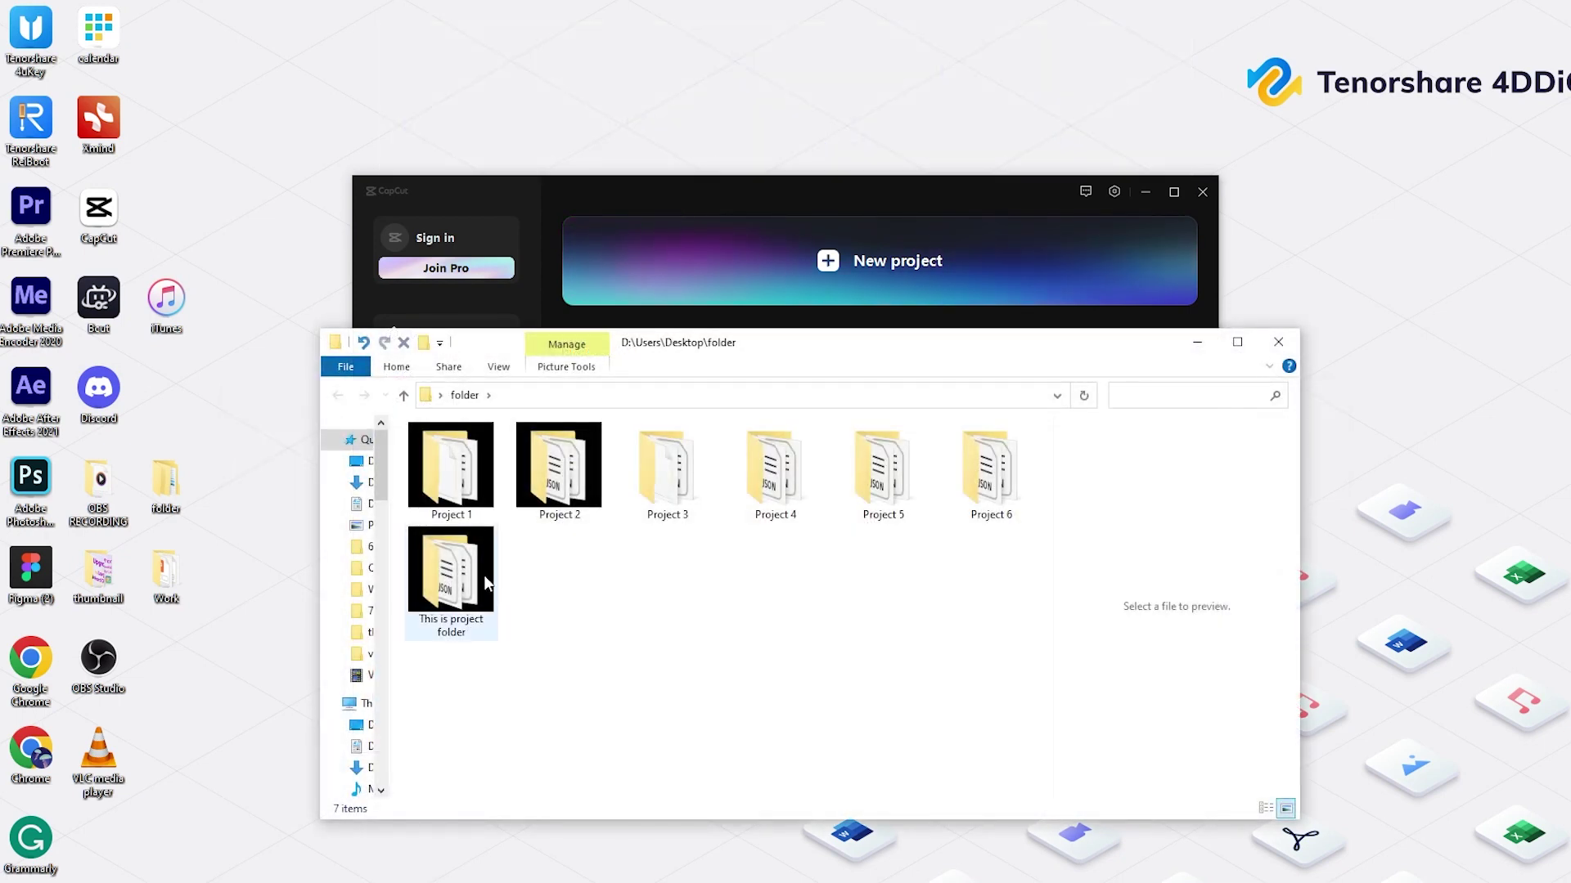
- Open This is project folder and box-select all 17 files inside it
{"action": "double_click", "coordinate": [484, 576]}
{"action": "left_click_drag", "start_coordinate": [933, 786], "coordinate": [576, 450]}
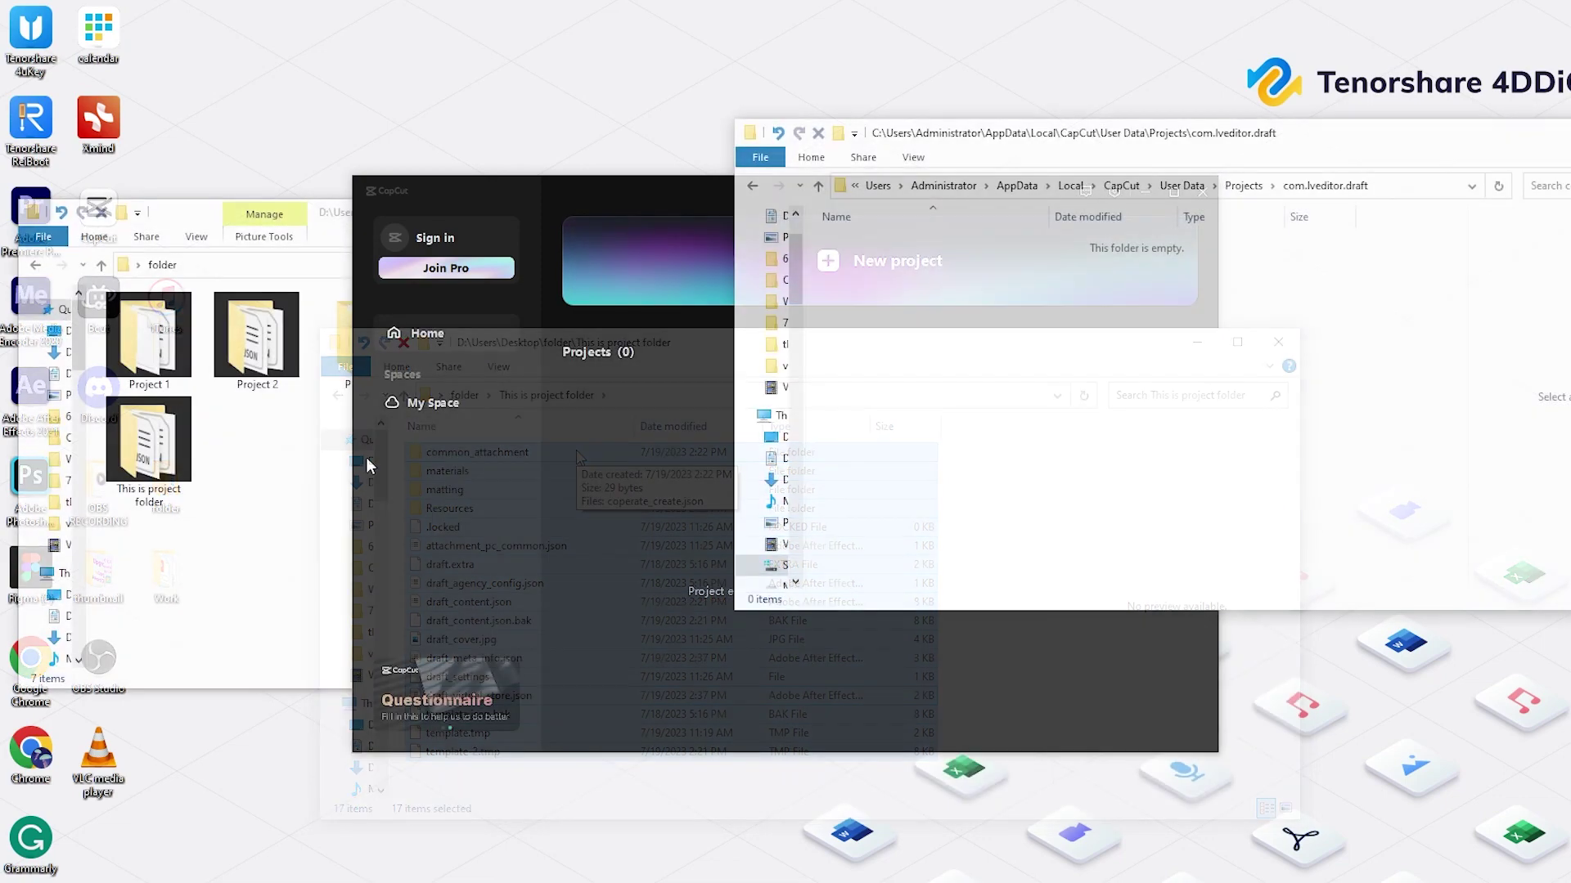
- Copy This is project folder into com.lveditor.draft, preview its clips in CapCut, then go back home
{"action": "left_click_drag", "start_coordinate": [164, 460], "coordinate": [928, 357]}
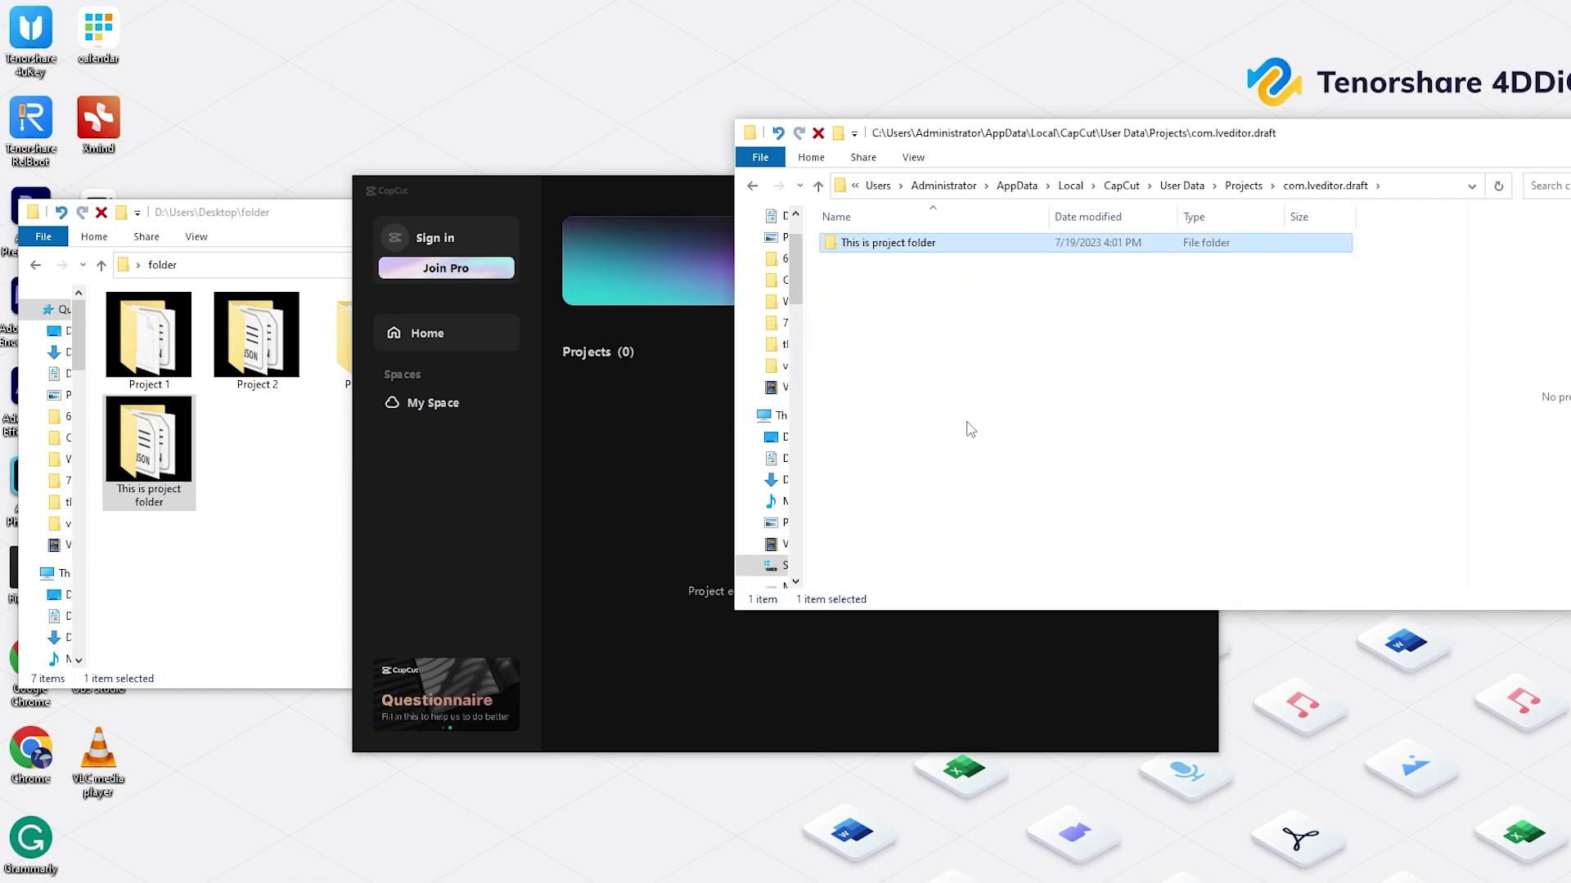
{"action": "left_click_drag", "start_coordinate": [909, 147], "coordinate": [1055, 260]}
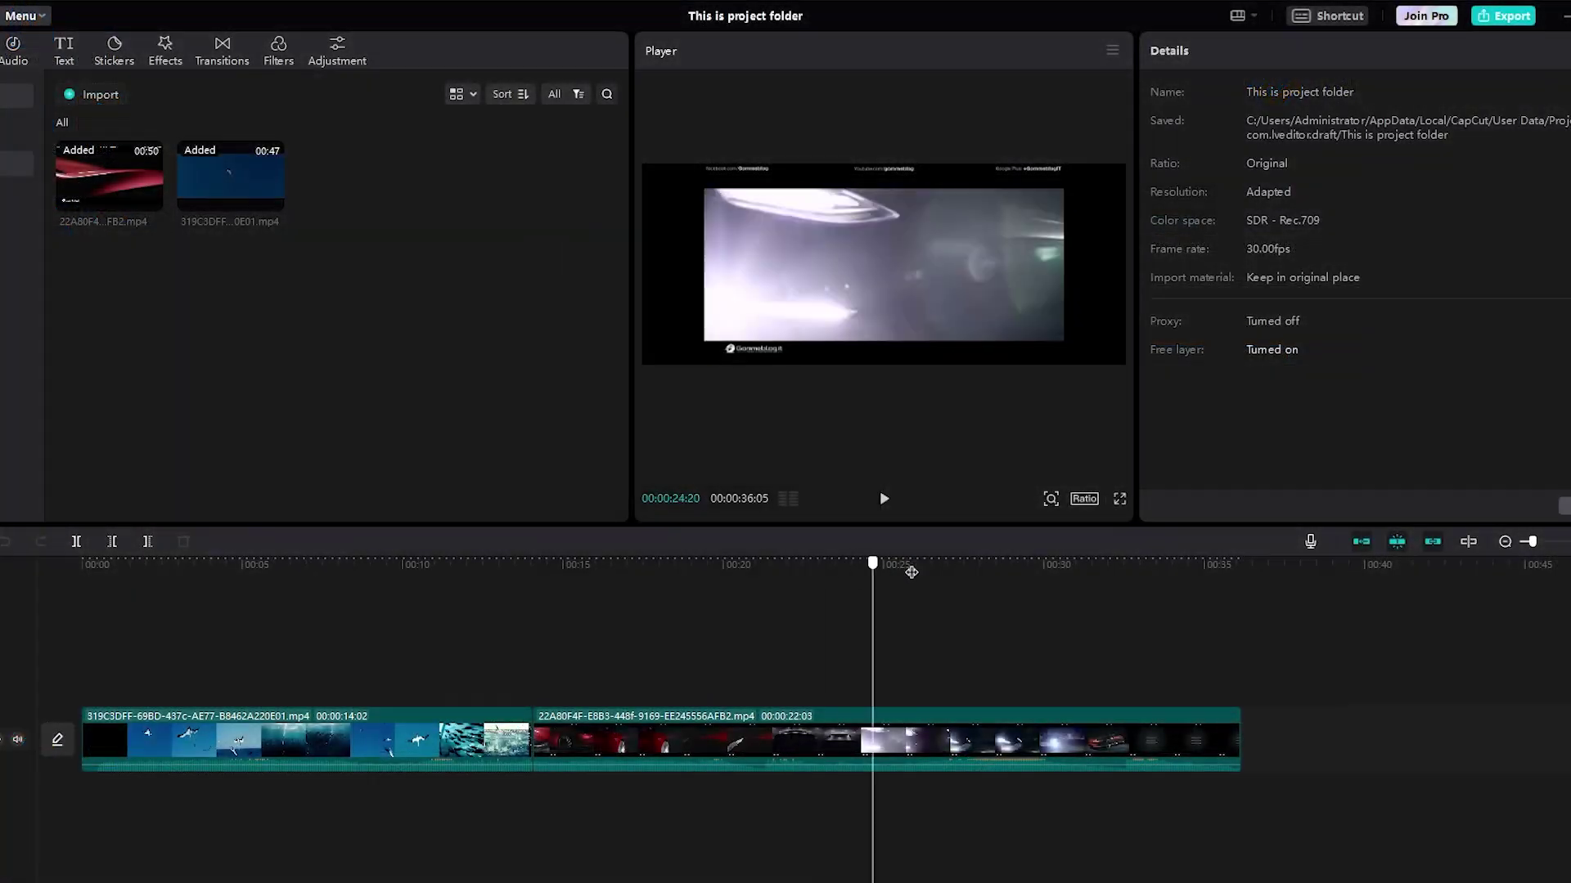
{"action": "left_click_drag", "start_coordinate": [900, 567], "coordinate": [950, 572]}
{"action": "left_click", "coordinate": [23, 16]}
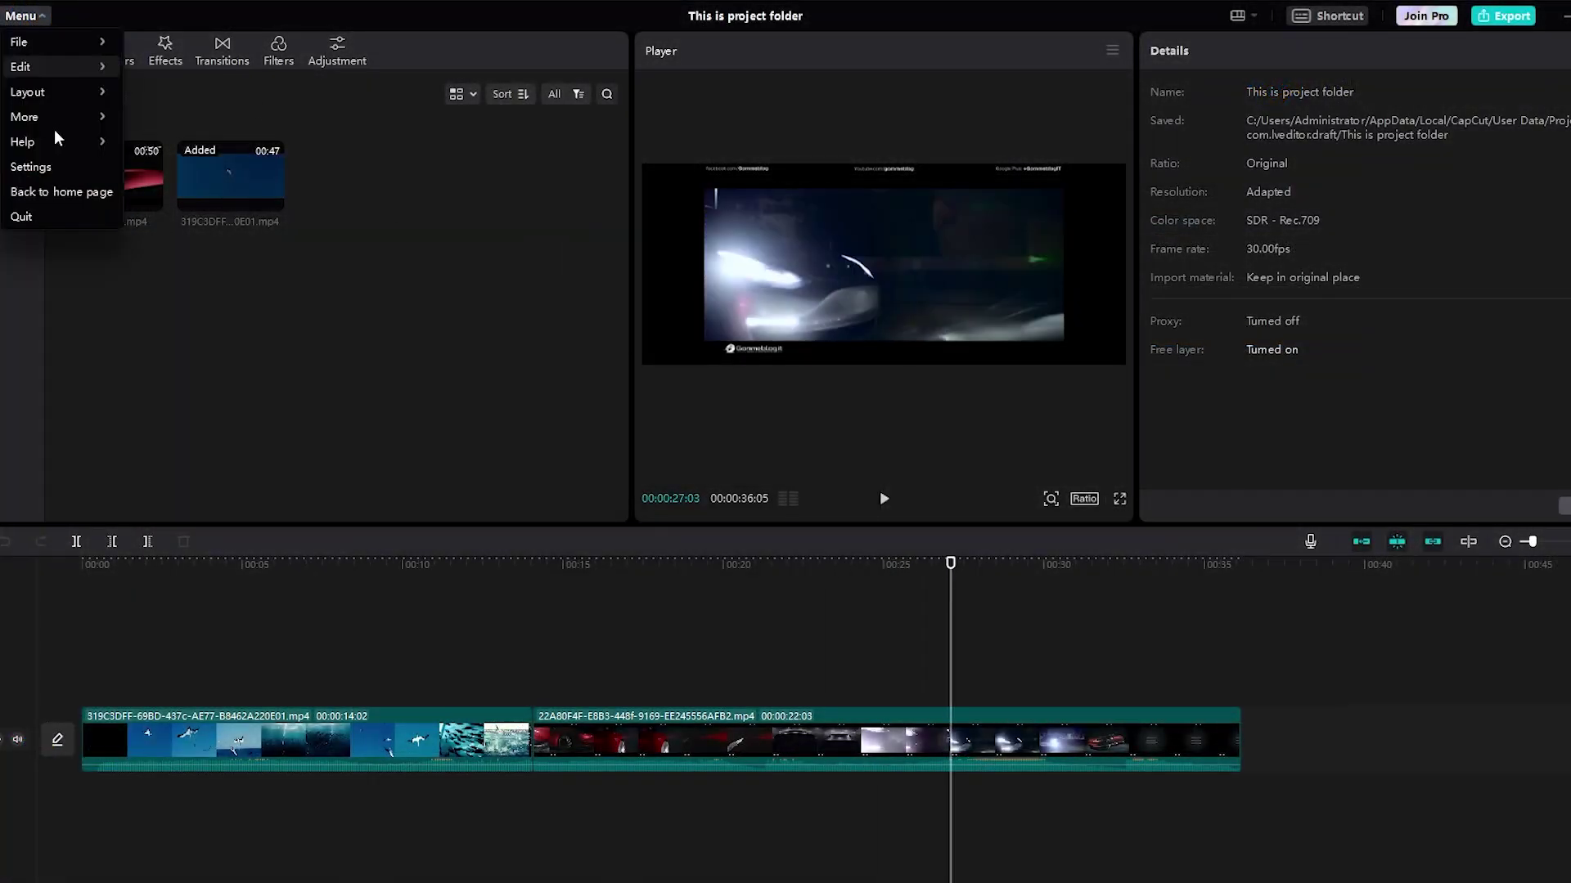
{"action": "left_click", "coordinate": [66, 191]}
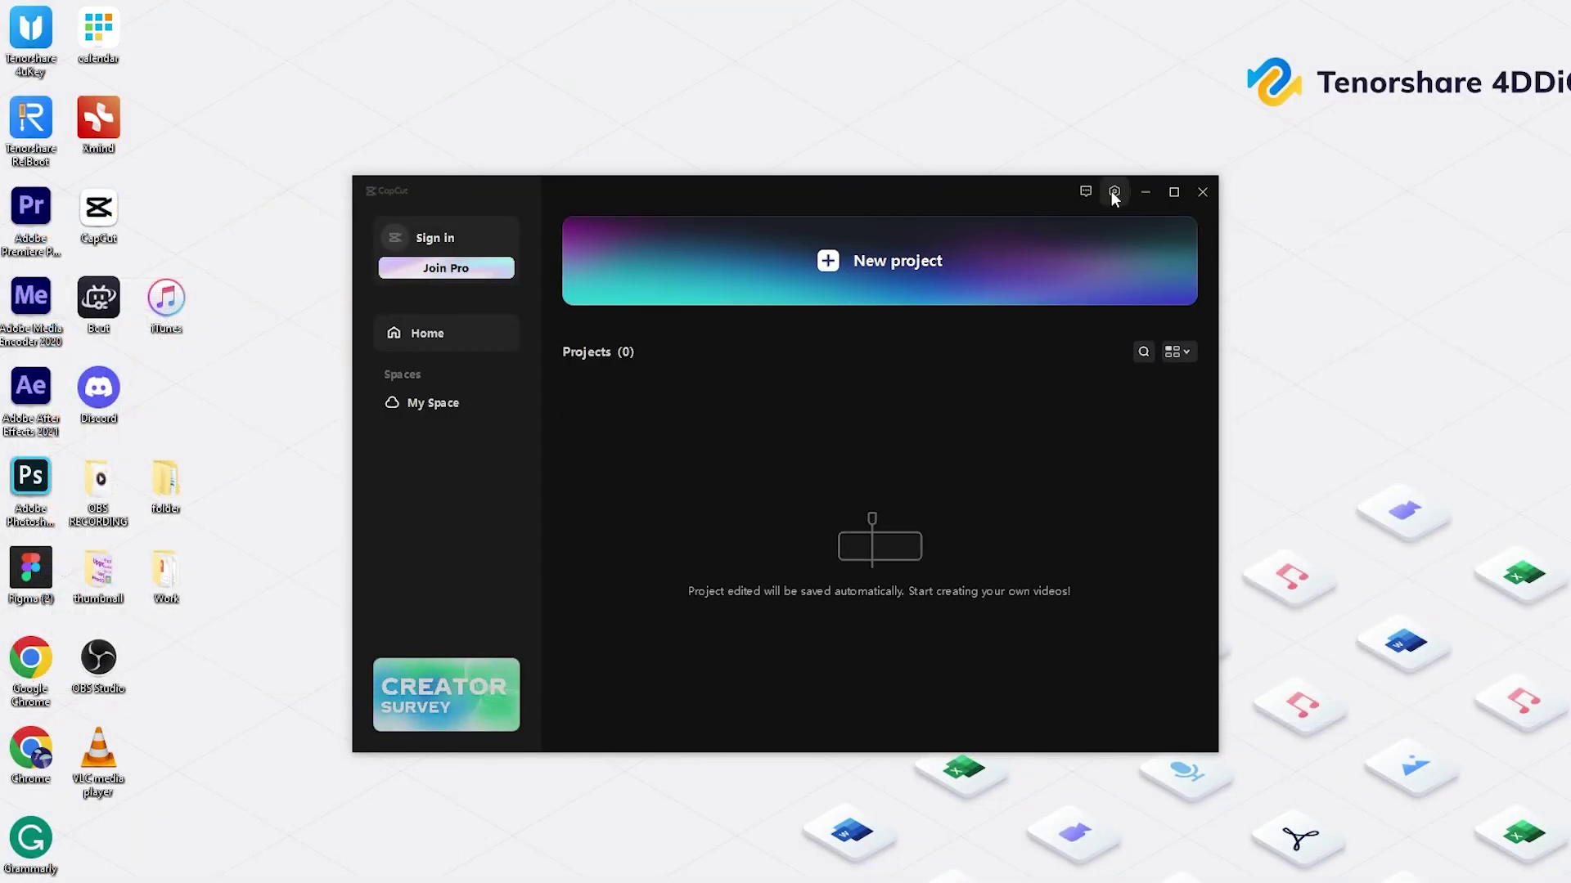
- Open the project save-location folder picker from CapCut's Settings
{"action": "left_click", "coordinate": [1113, 193]}
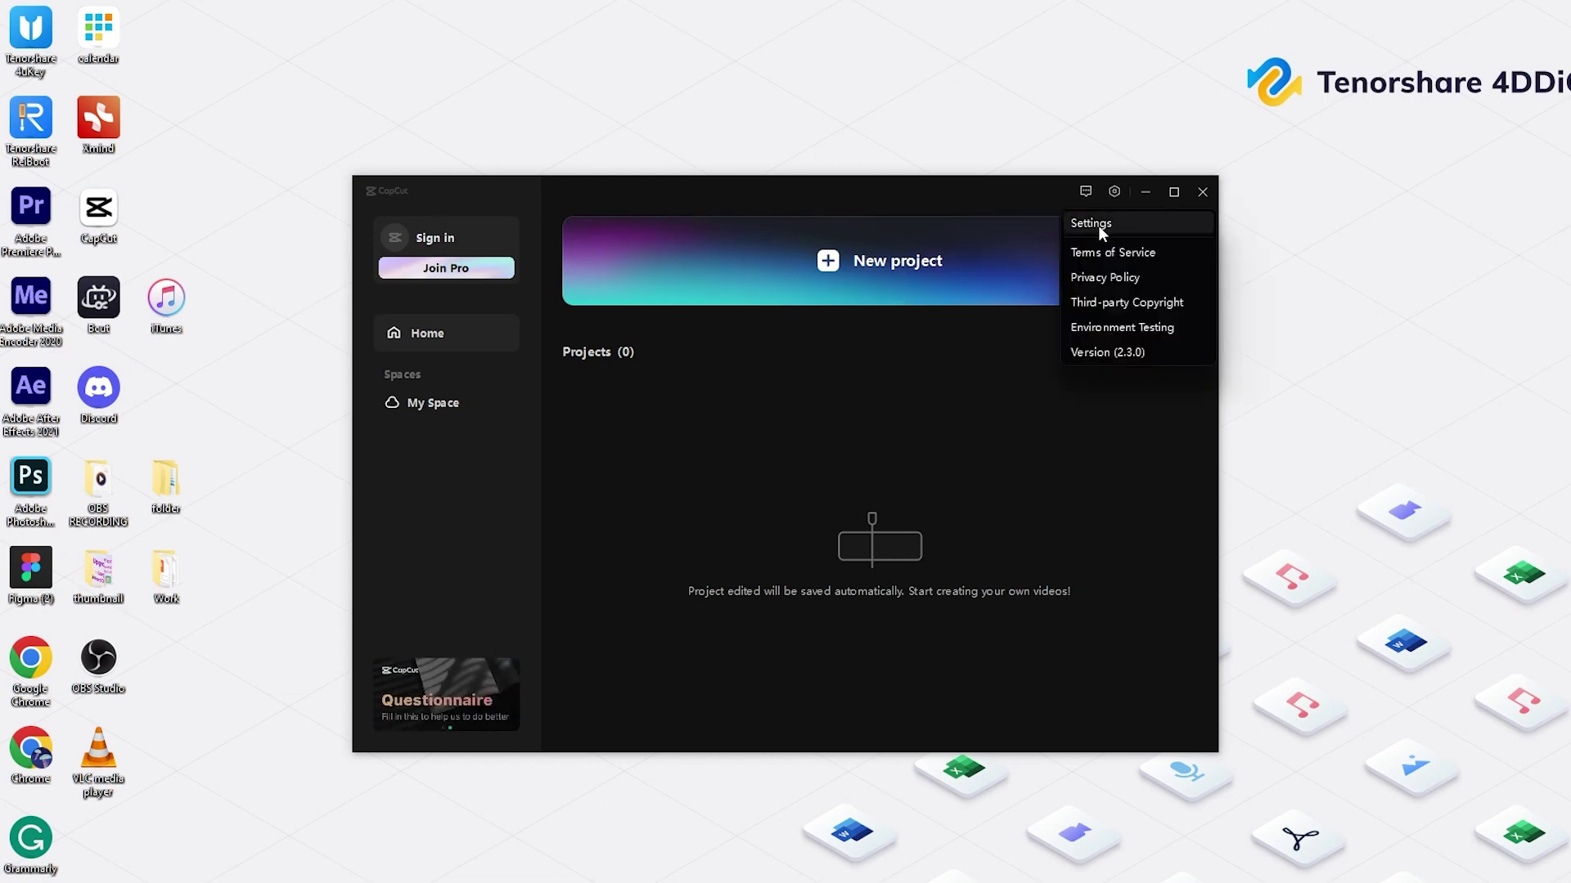
{"action": "left_click", "coordinate": [1098, 222]}
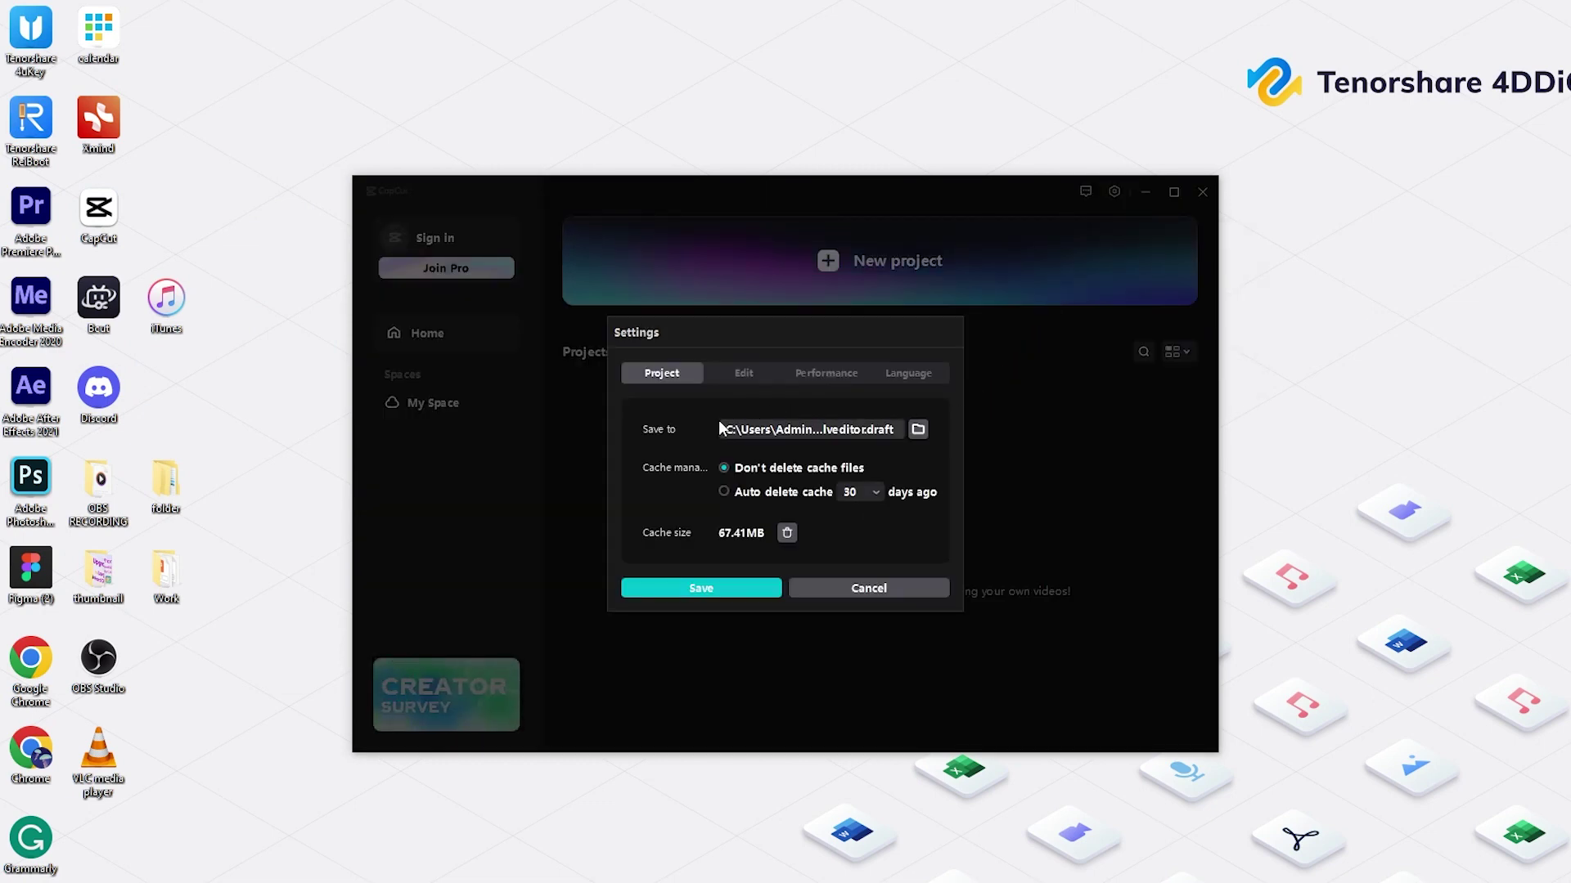
{"action": "left_click", "coordinate": [919, 430]}
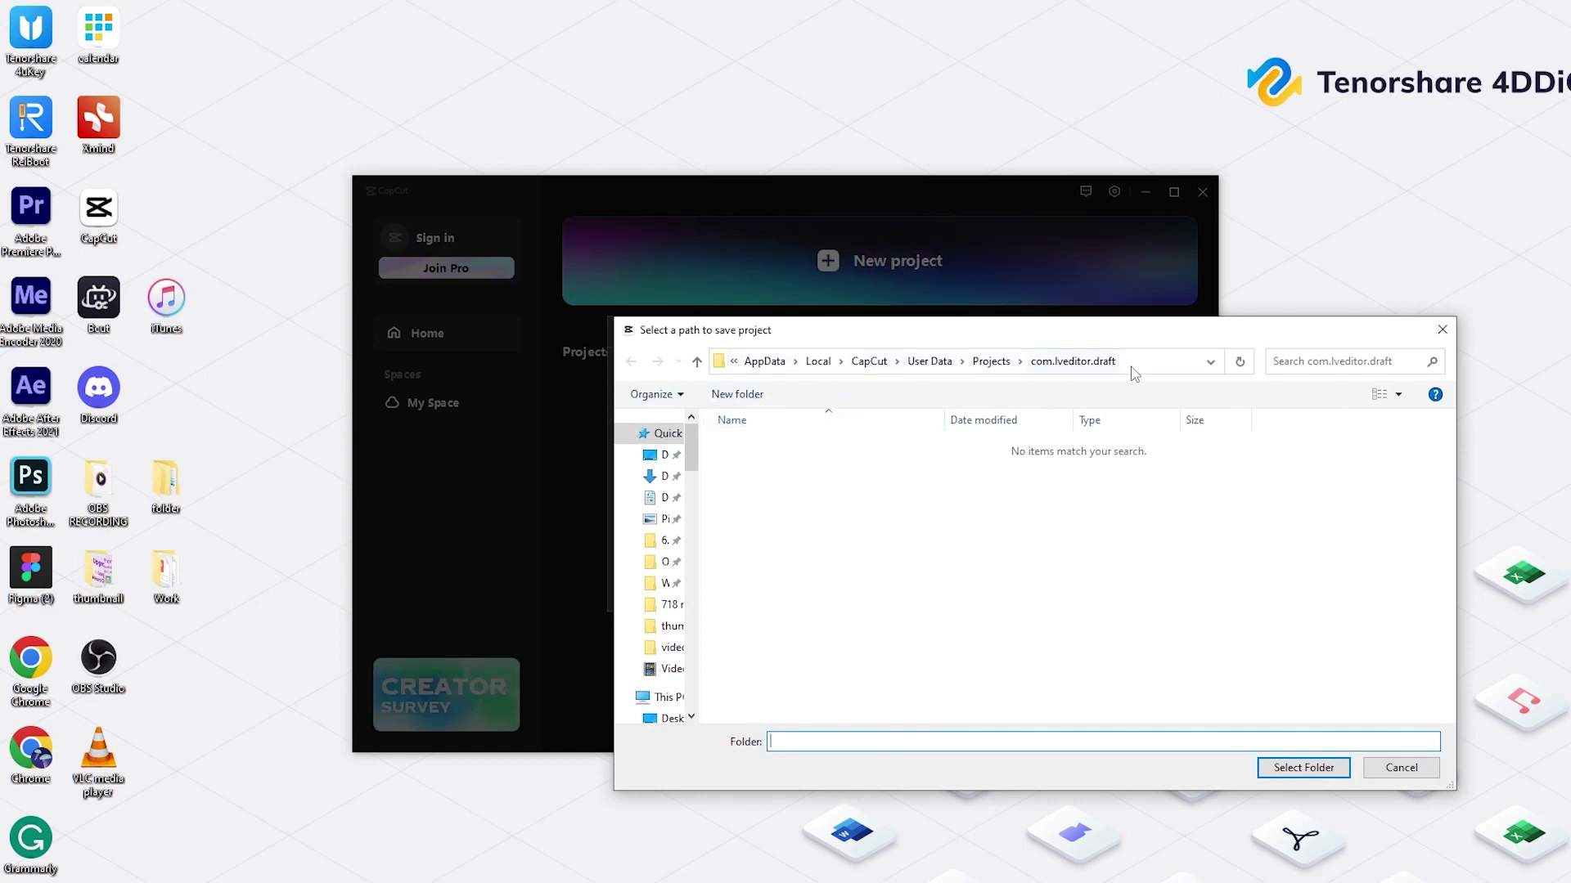
- Copy the com.lveditor.draft folder path from the picker's address bar
{"action": "left_click", "coordinate": [1161, 365]}
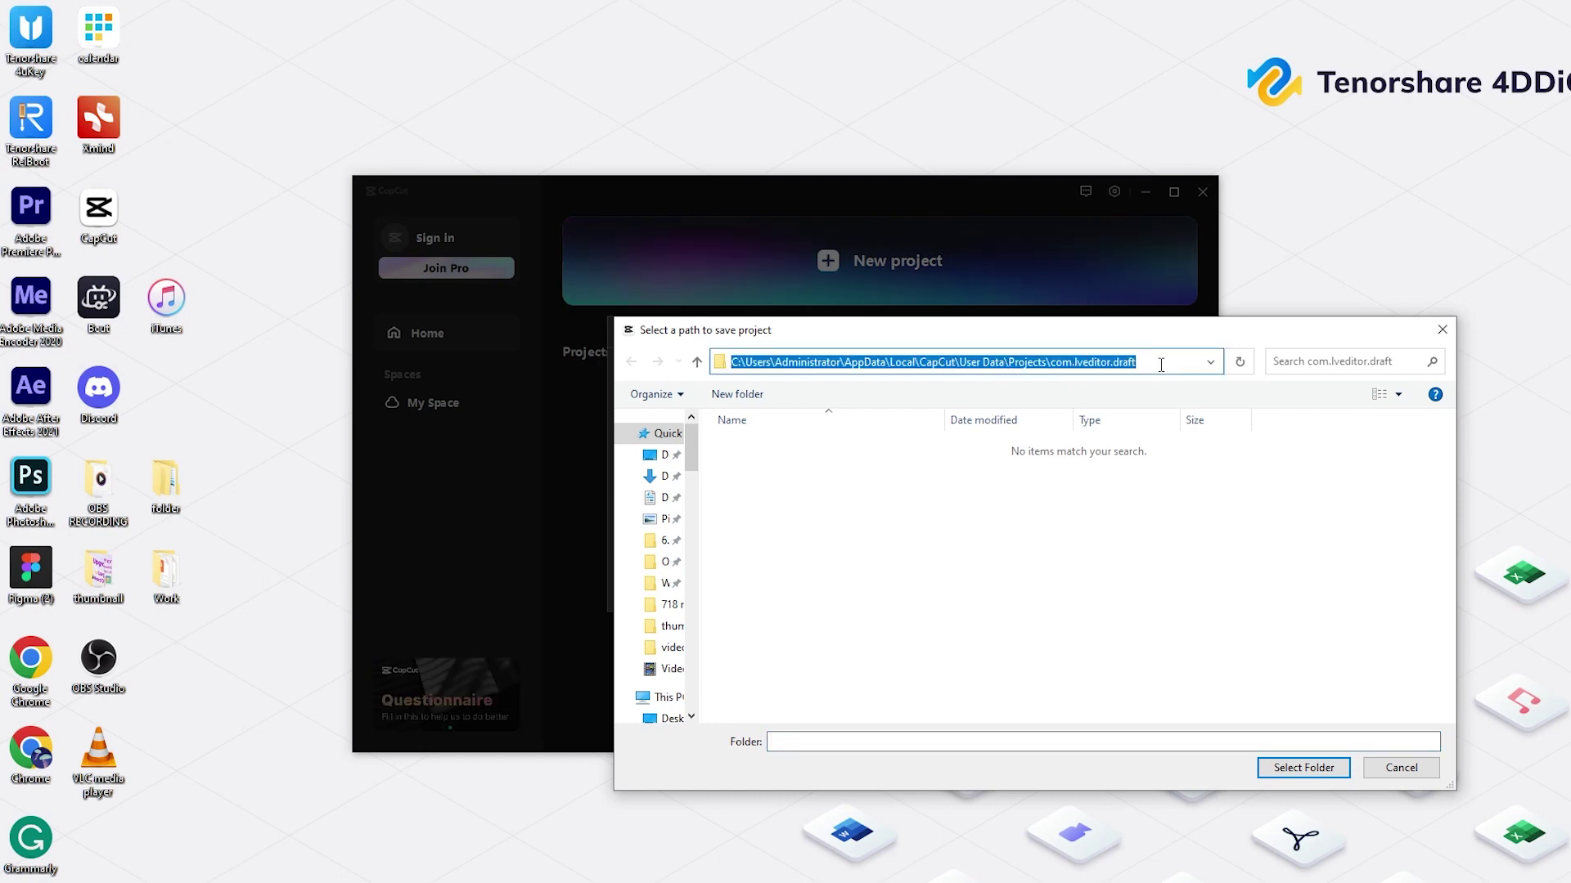
{"action": "right_click", "coordinate": [1104, 362]}
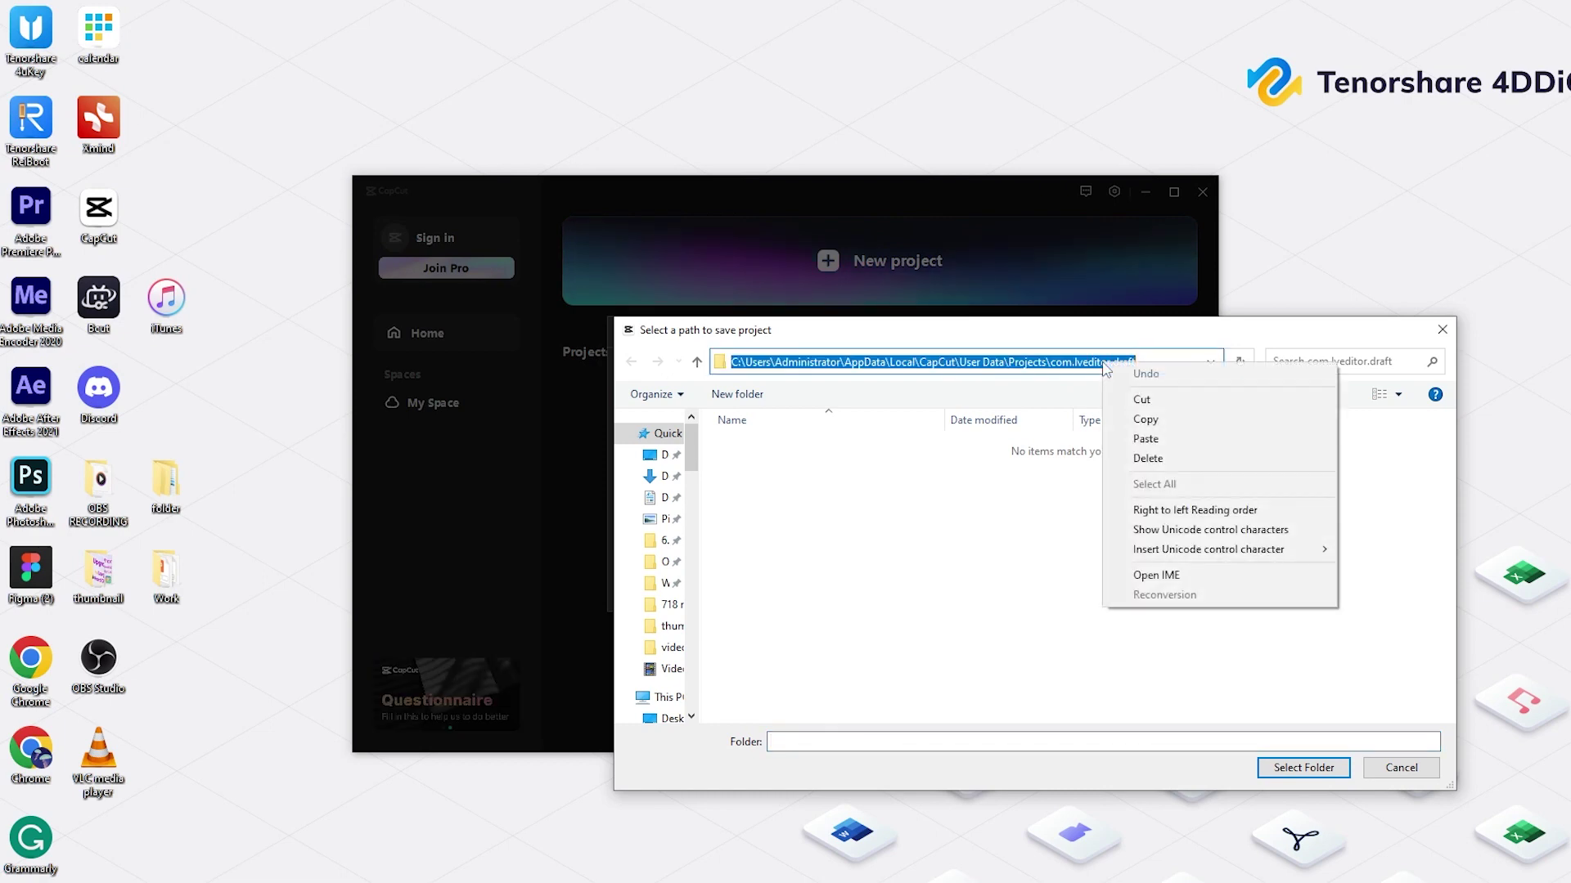
{"action": "left_click", "coordinate": [1145, 419]}
{"action": "right_click", "coordinate": [127, 875]}
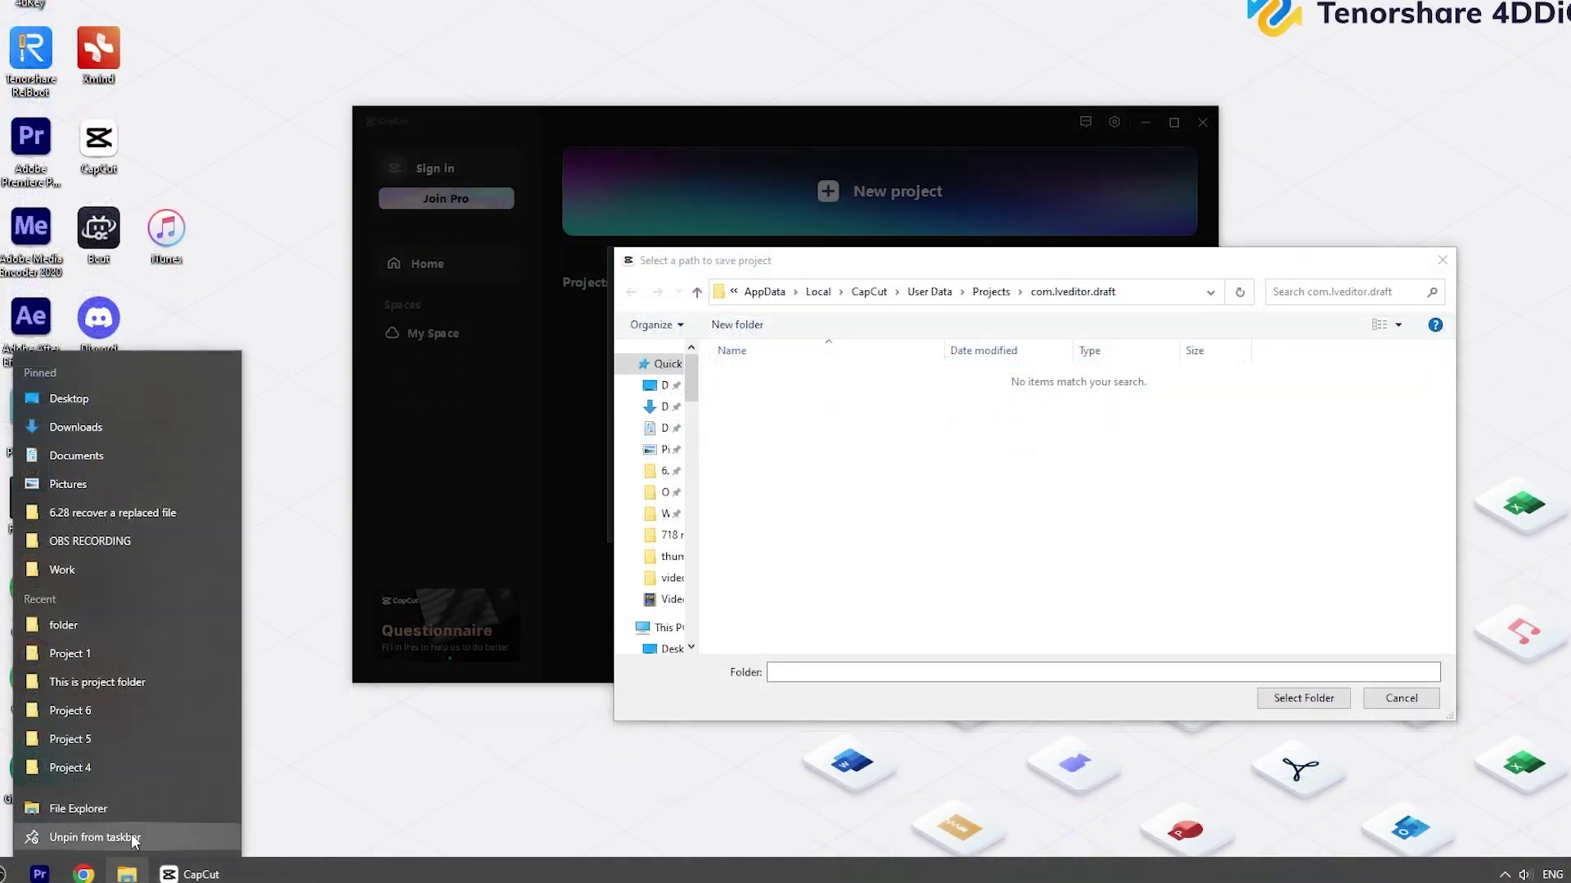
- Open a new File Explorer window and go to the pasted com.lveditor.draft drafts path
{"action": "left_click", "coordinate": [115, 808]}
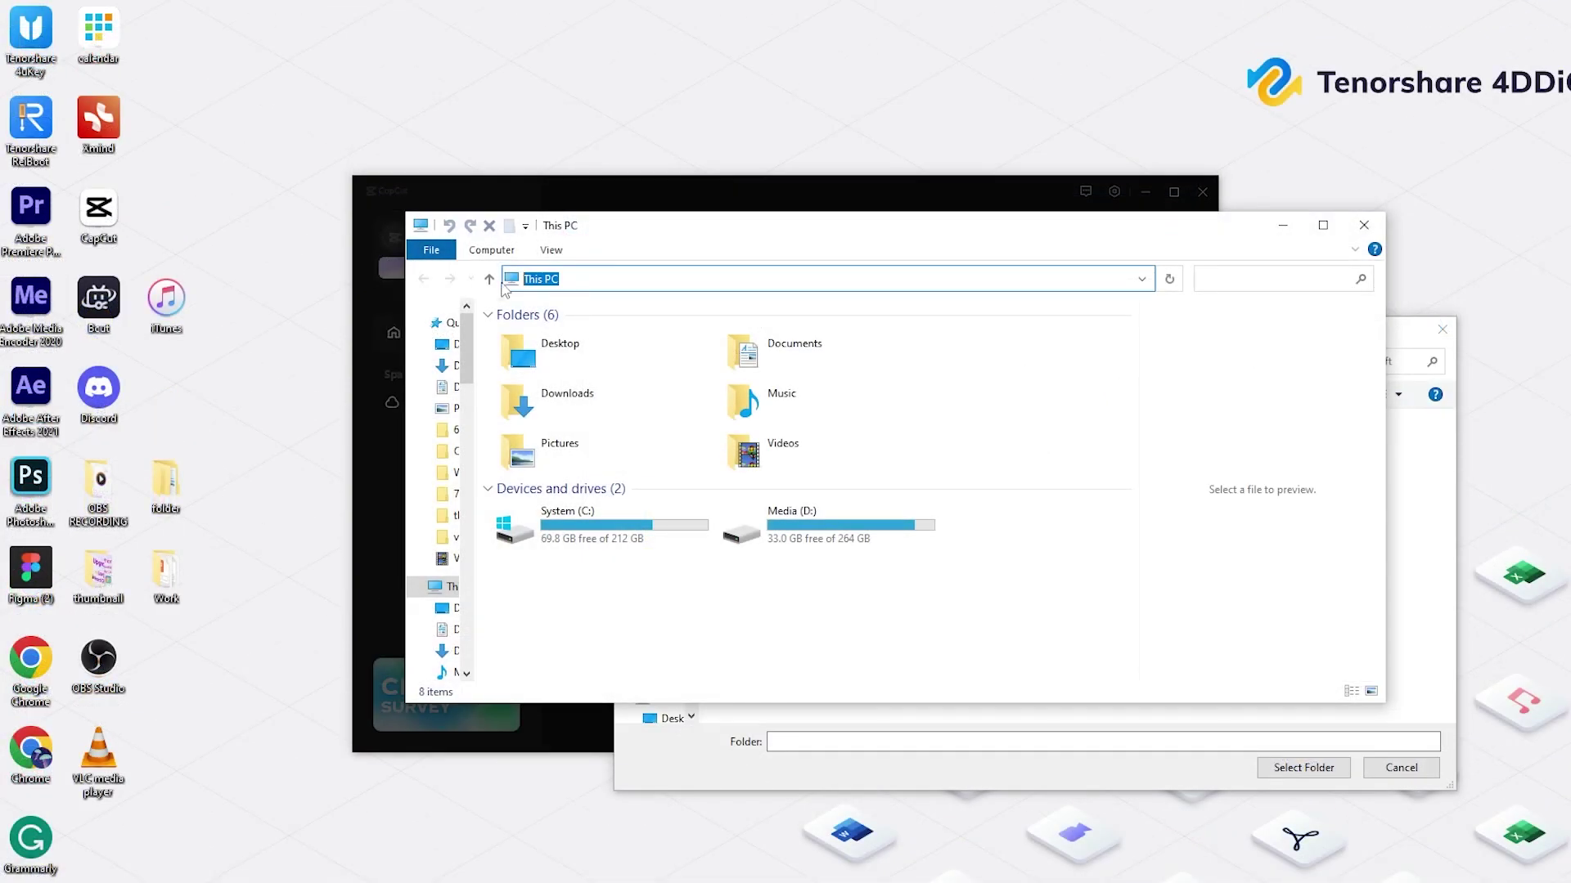
{"action": "right_click", "coordinate": [691, 284]}
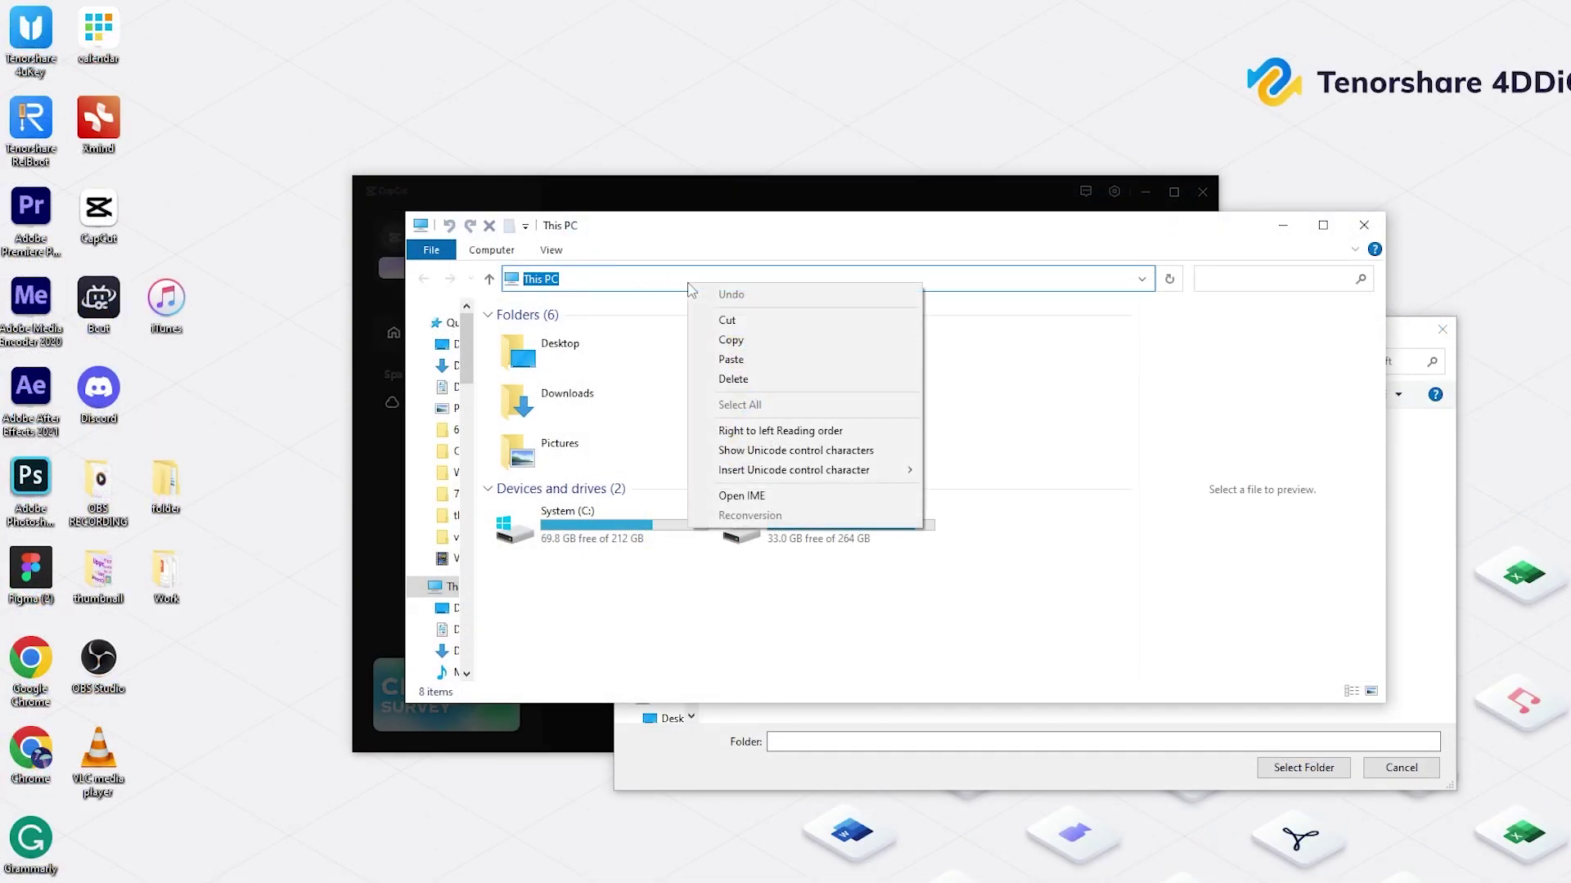
{"action": "left_click", "coordinate": [730, 359]}
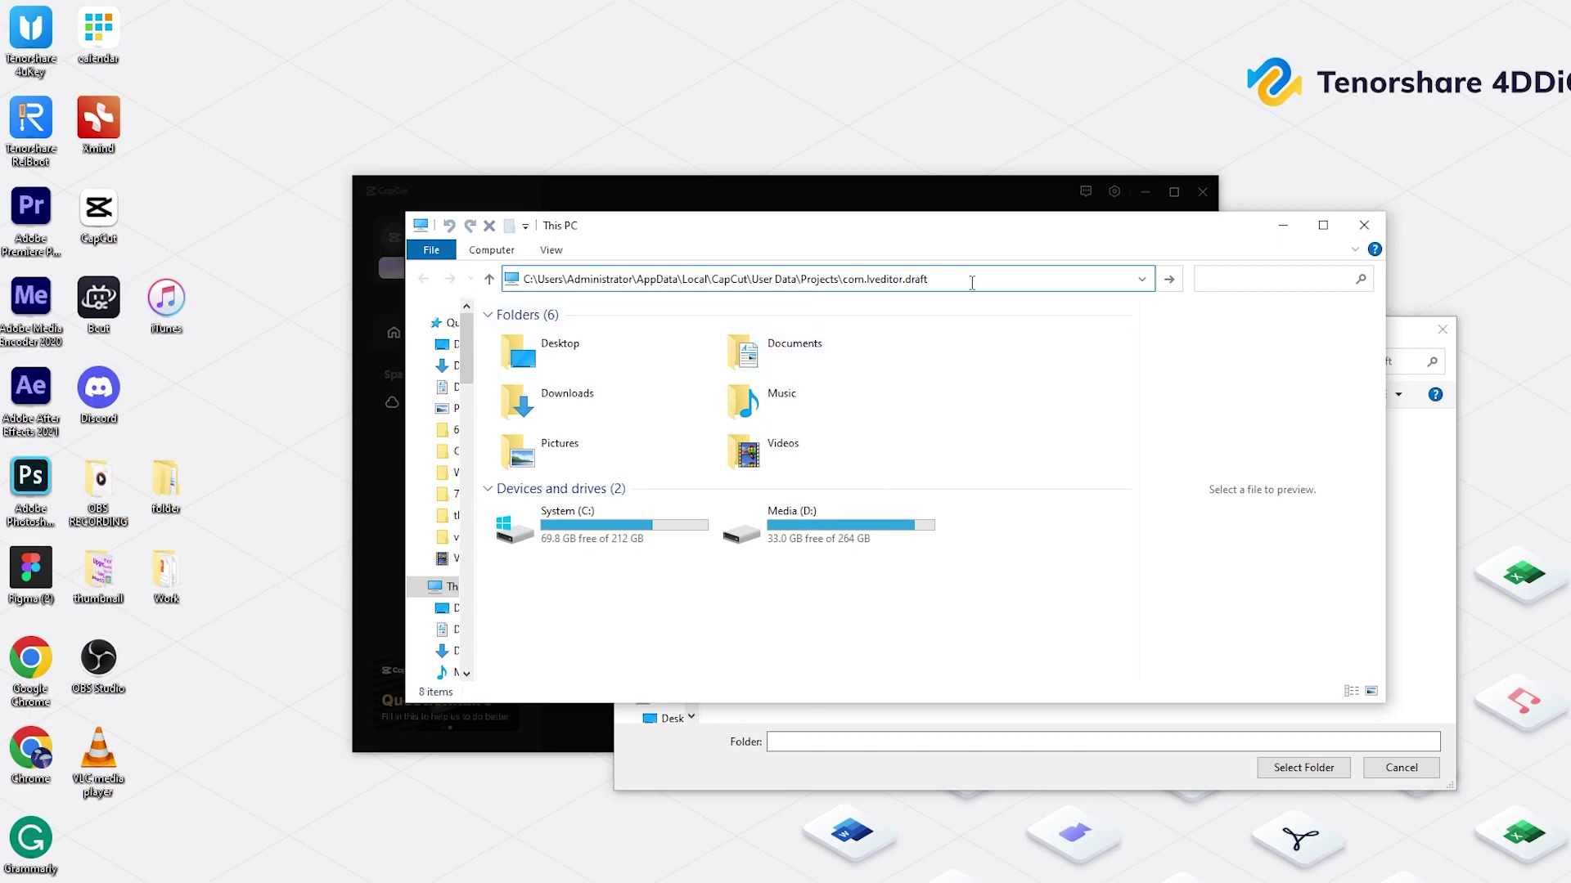
{"action": "key", "text": "Return"}
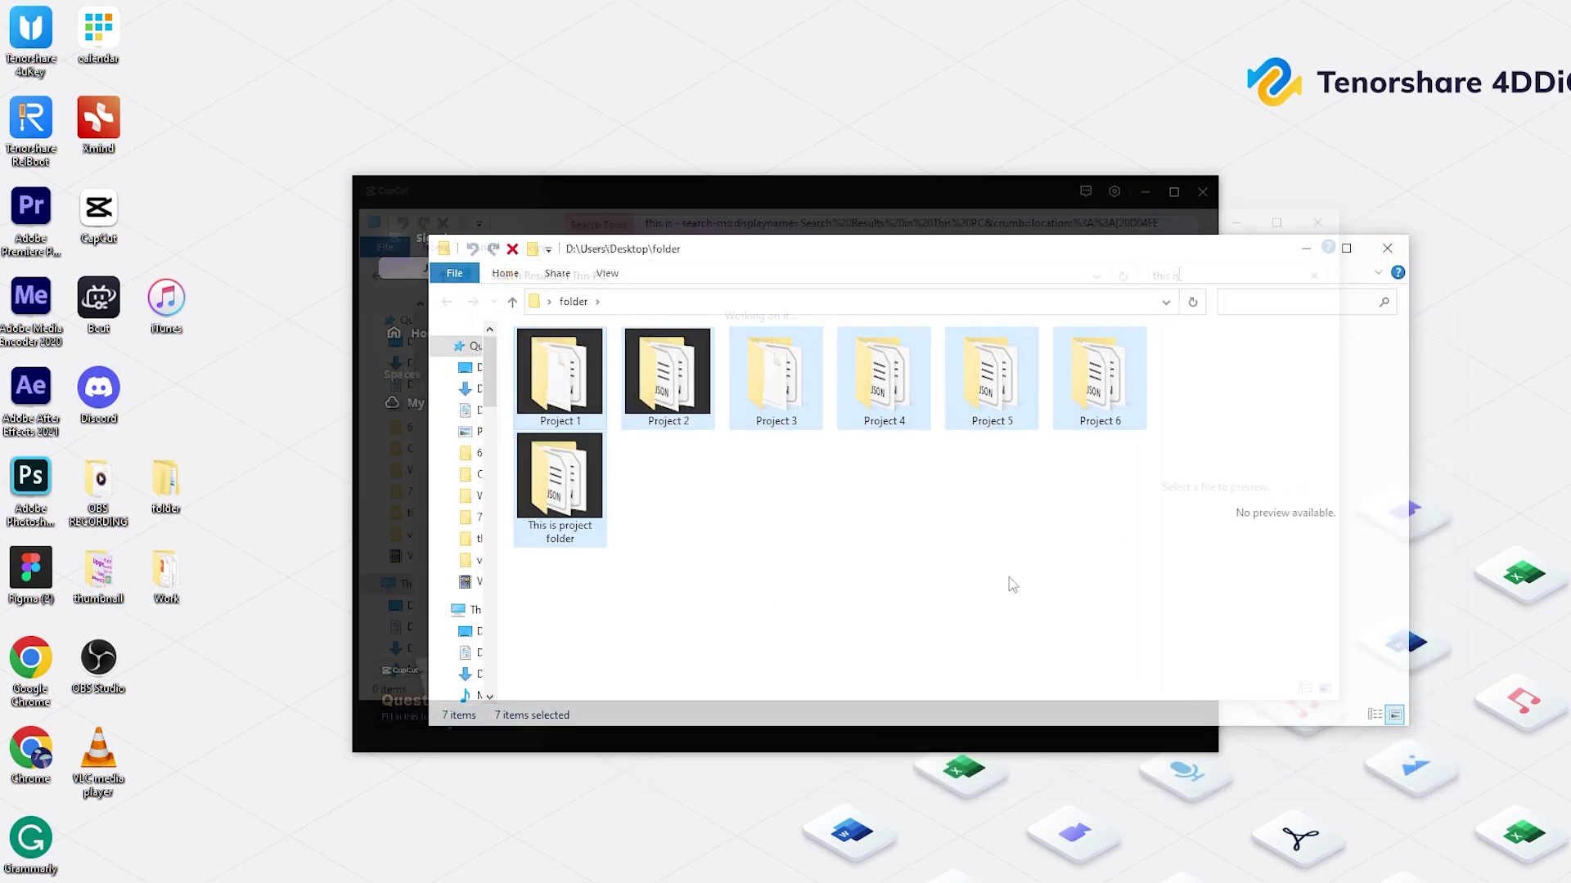
- Search for 'this is', paste the found project folder into the drafts folder, and close CapCut's settings
{"action": "type", "text": "is is"}
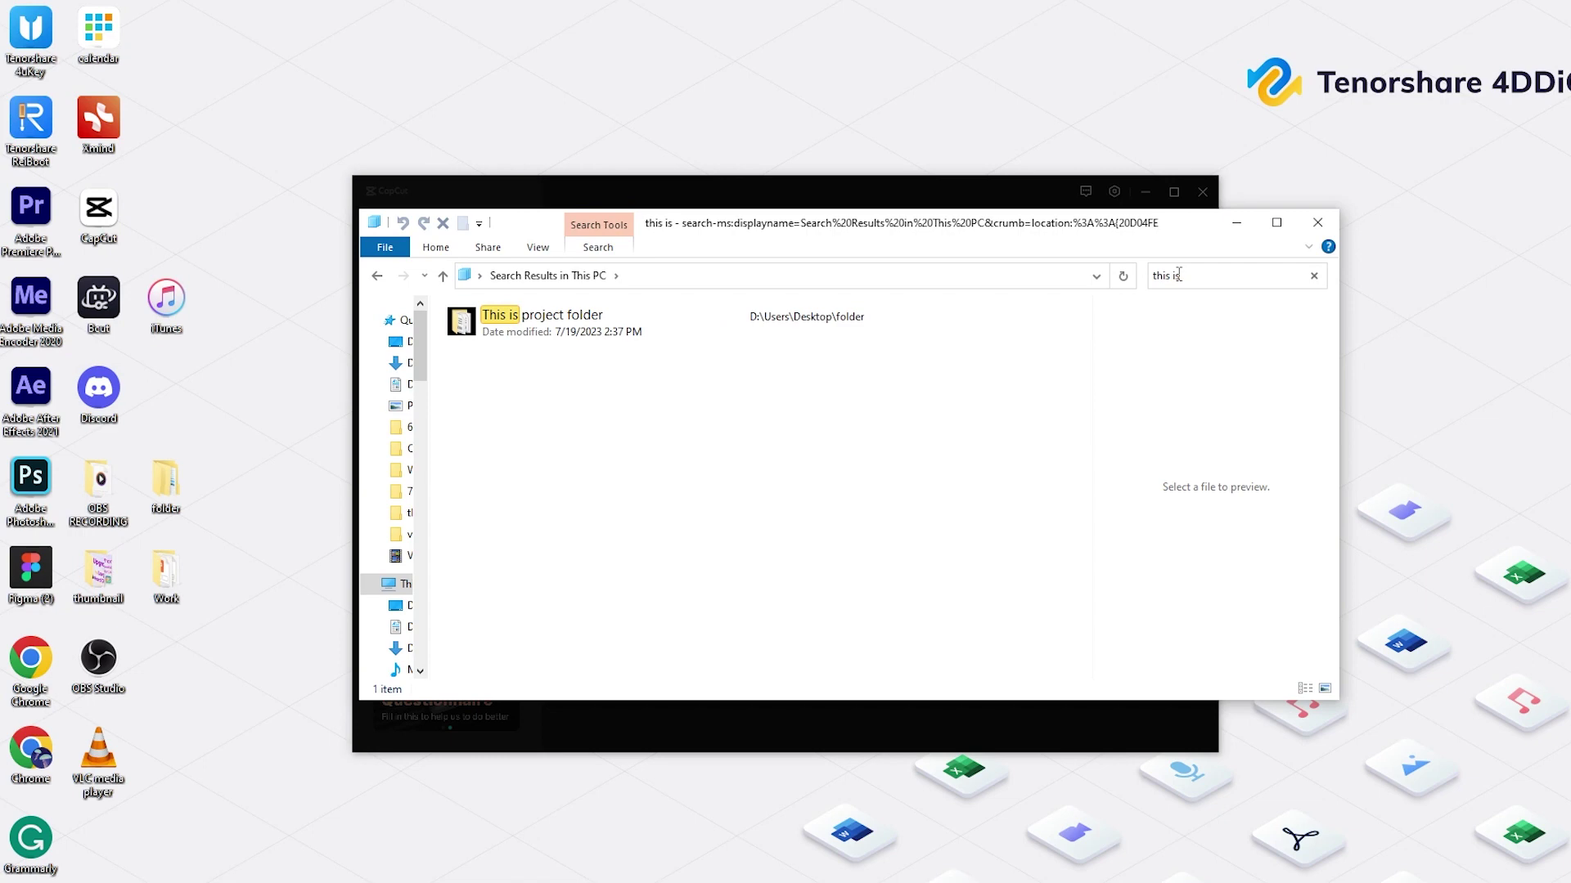
{"action": "left_click_drag", "start_coordinate": [1014, 414], "coordinate": [455, 308]}
{"action": "left_click_drag", "start_coordinate": [455, 308], "coordinate": [606, 423]}
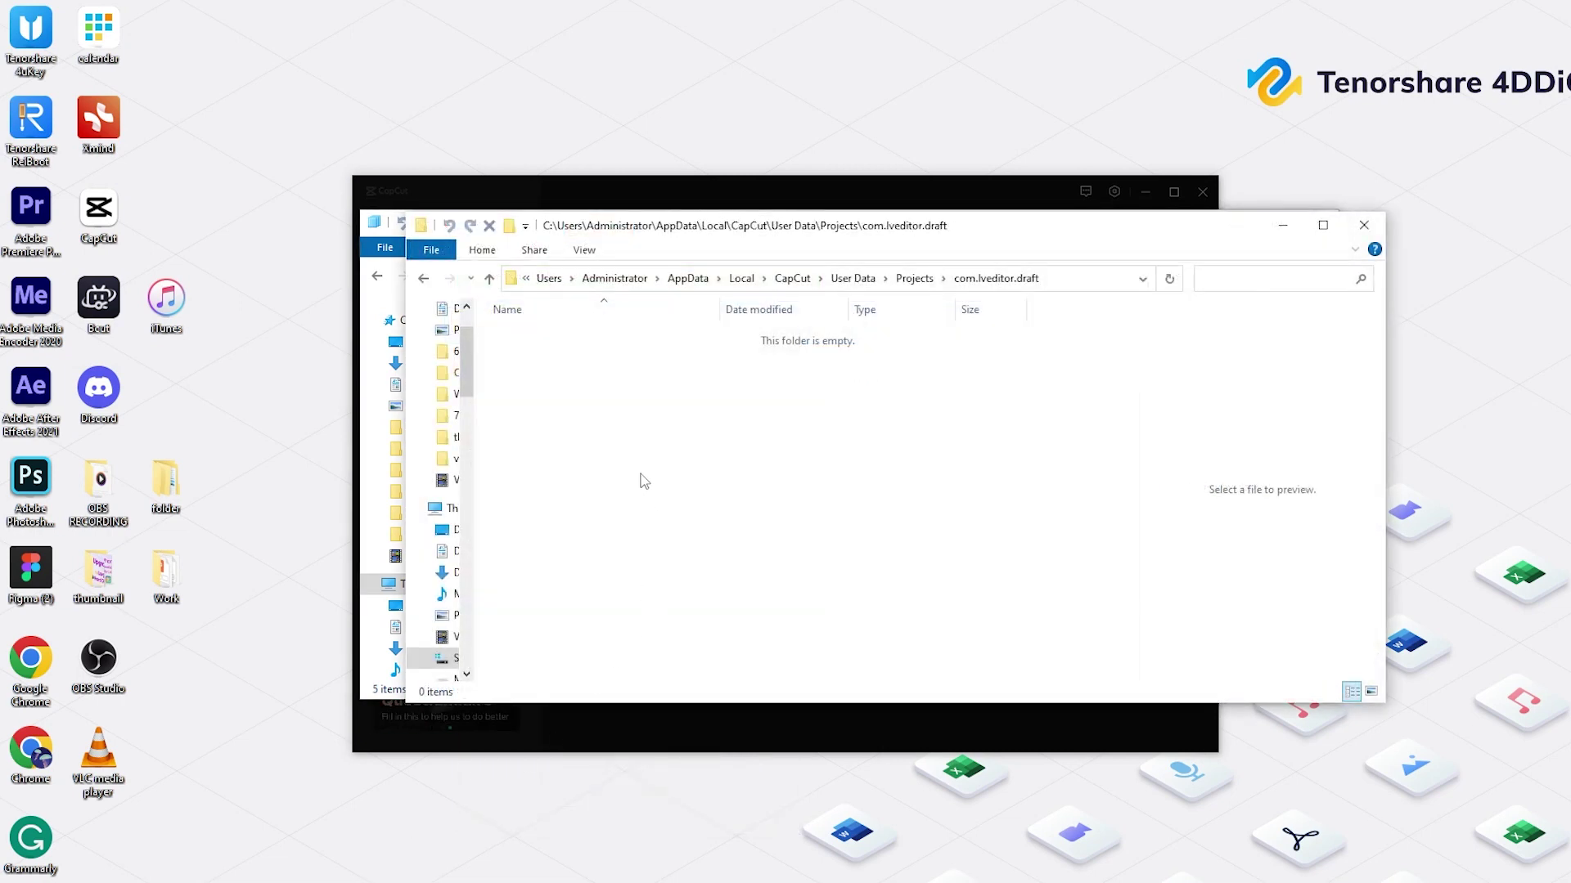
{"action": "key", "text": "ctrl+v"}
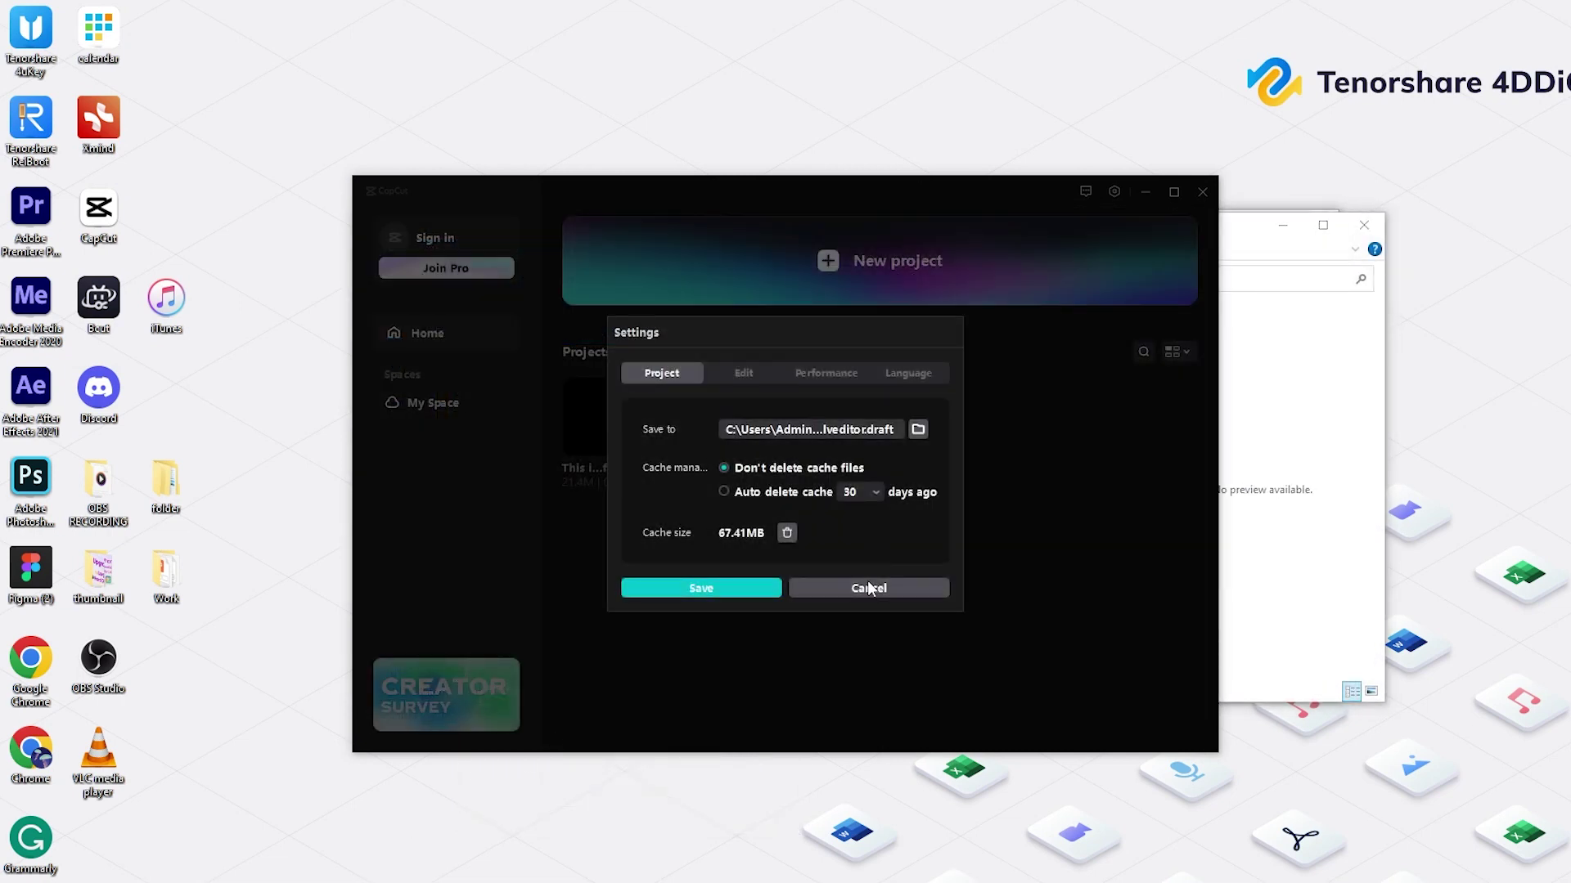
{"action": "left_click", "coordinate": [869, 587]}
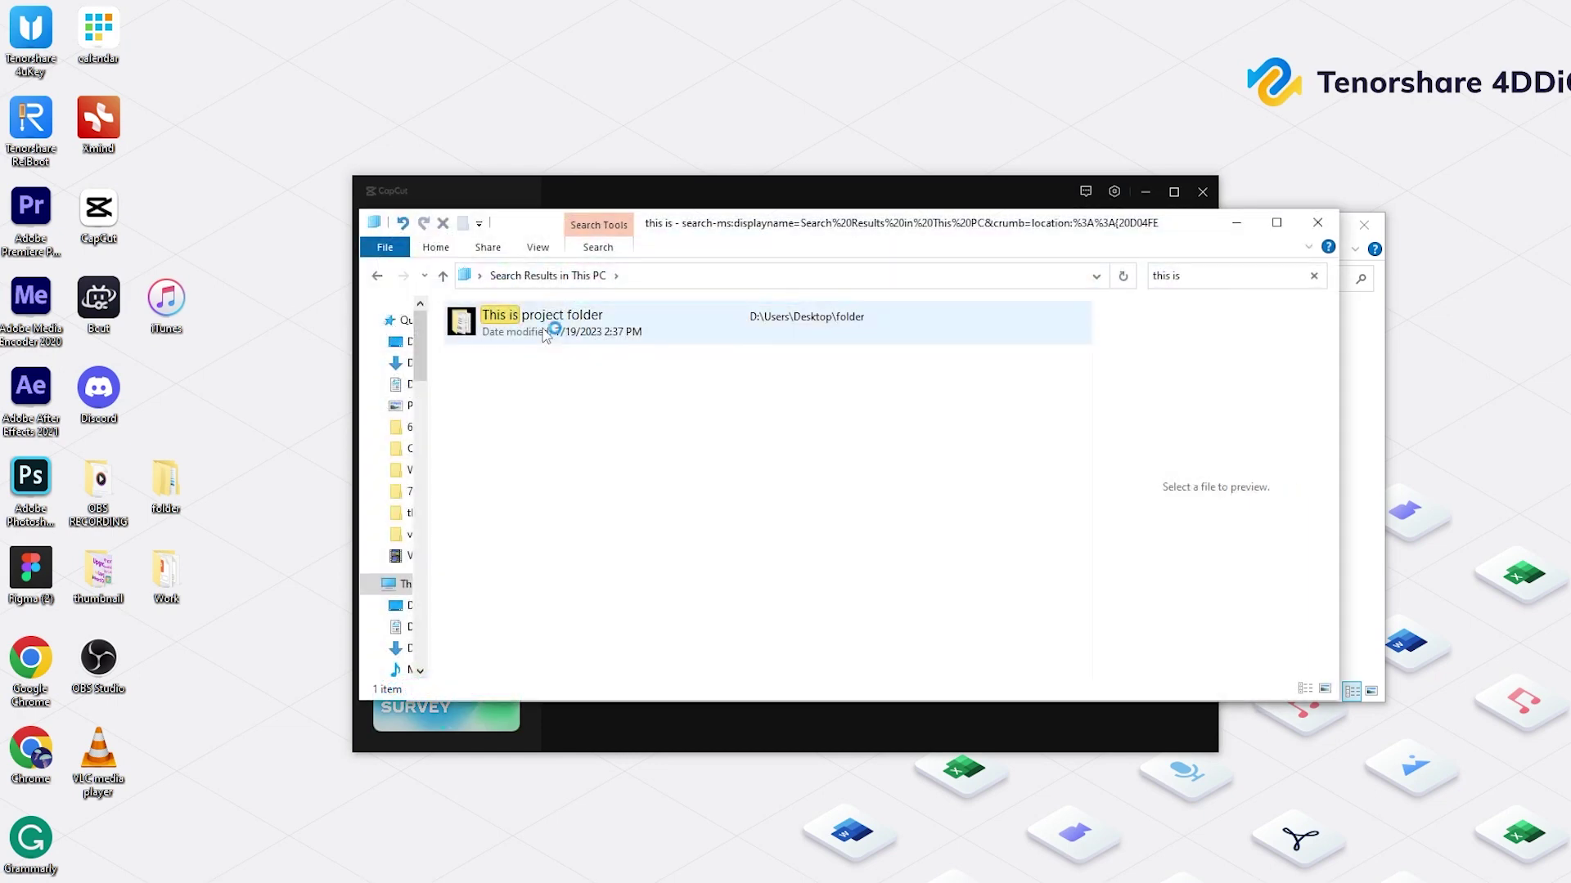
- Open This is project folder, select all 17 items, and switch to the com.lveditor.draft window
{"action": "double_click", "coordinate": [546, 335]}
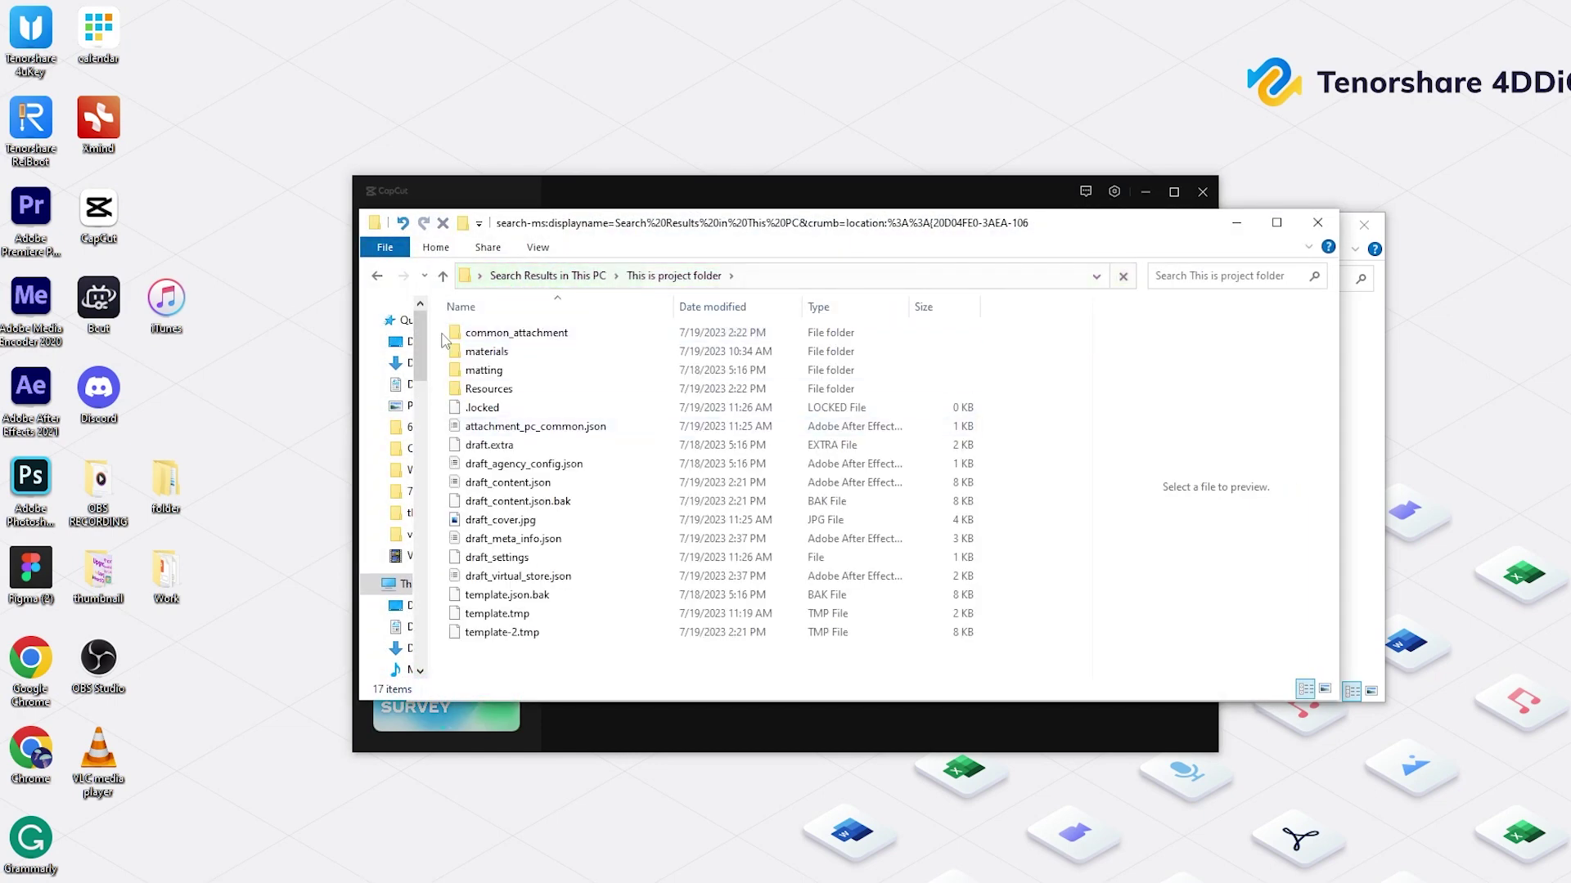
{"action": "left_click_drag", "start_coordinate": [443, 325], "coordinate": [836, 650]}
{"action": "key", "text": "alt+Tab"}
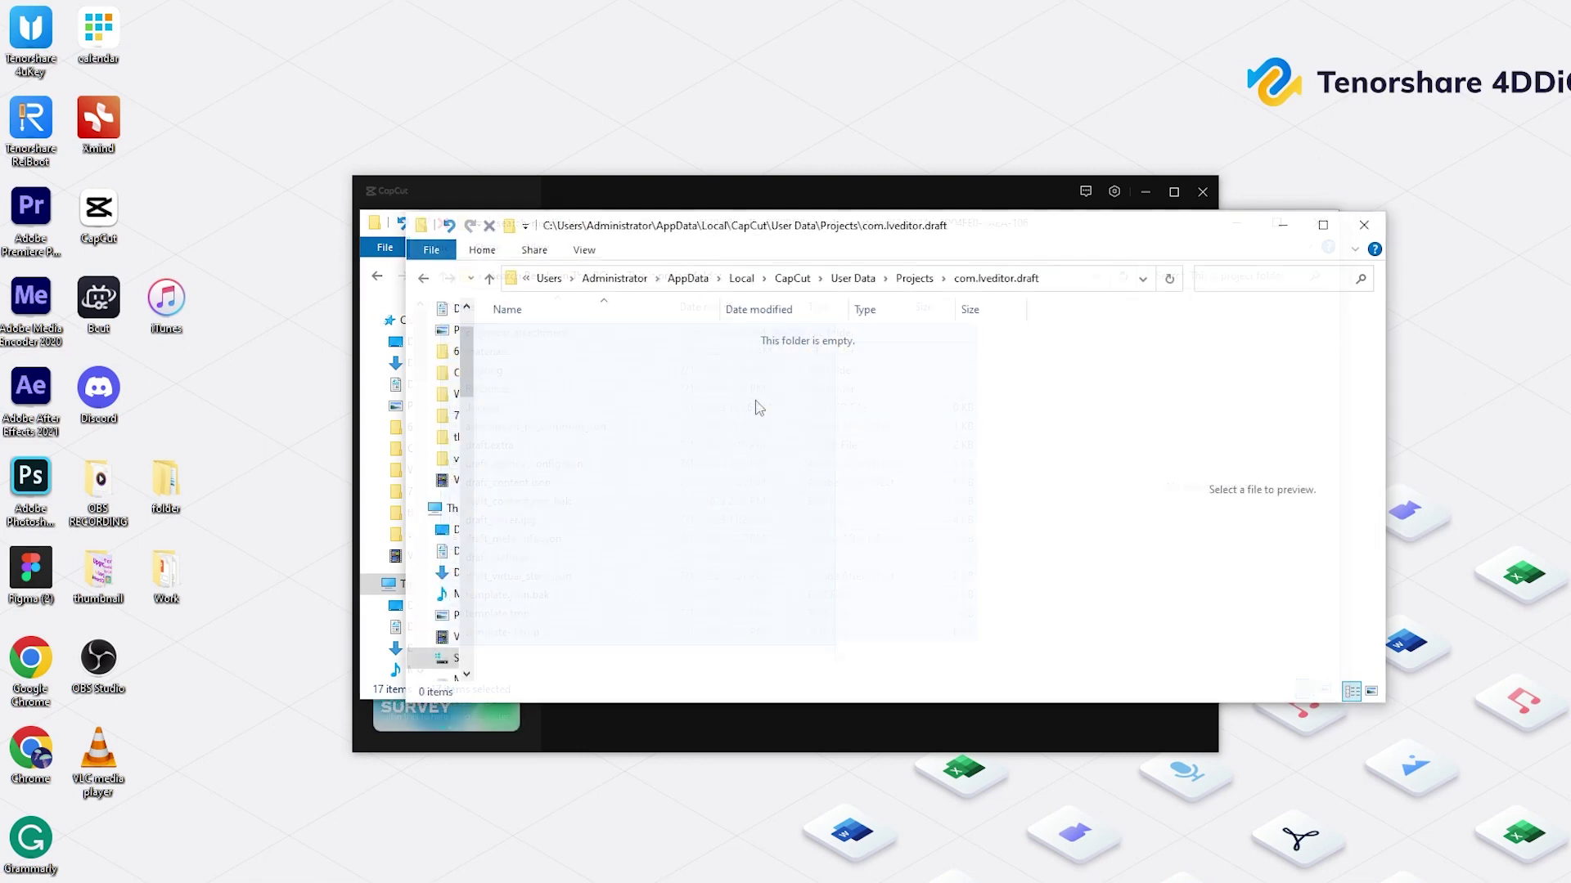
- Paste the 17 project items into com.lveditor.draft and create a new folder named 'THIS IS MY PROJE'
{"action": "key", "text": "ctrl+v"}
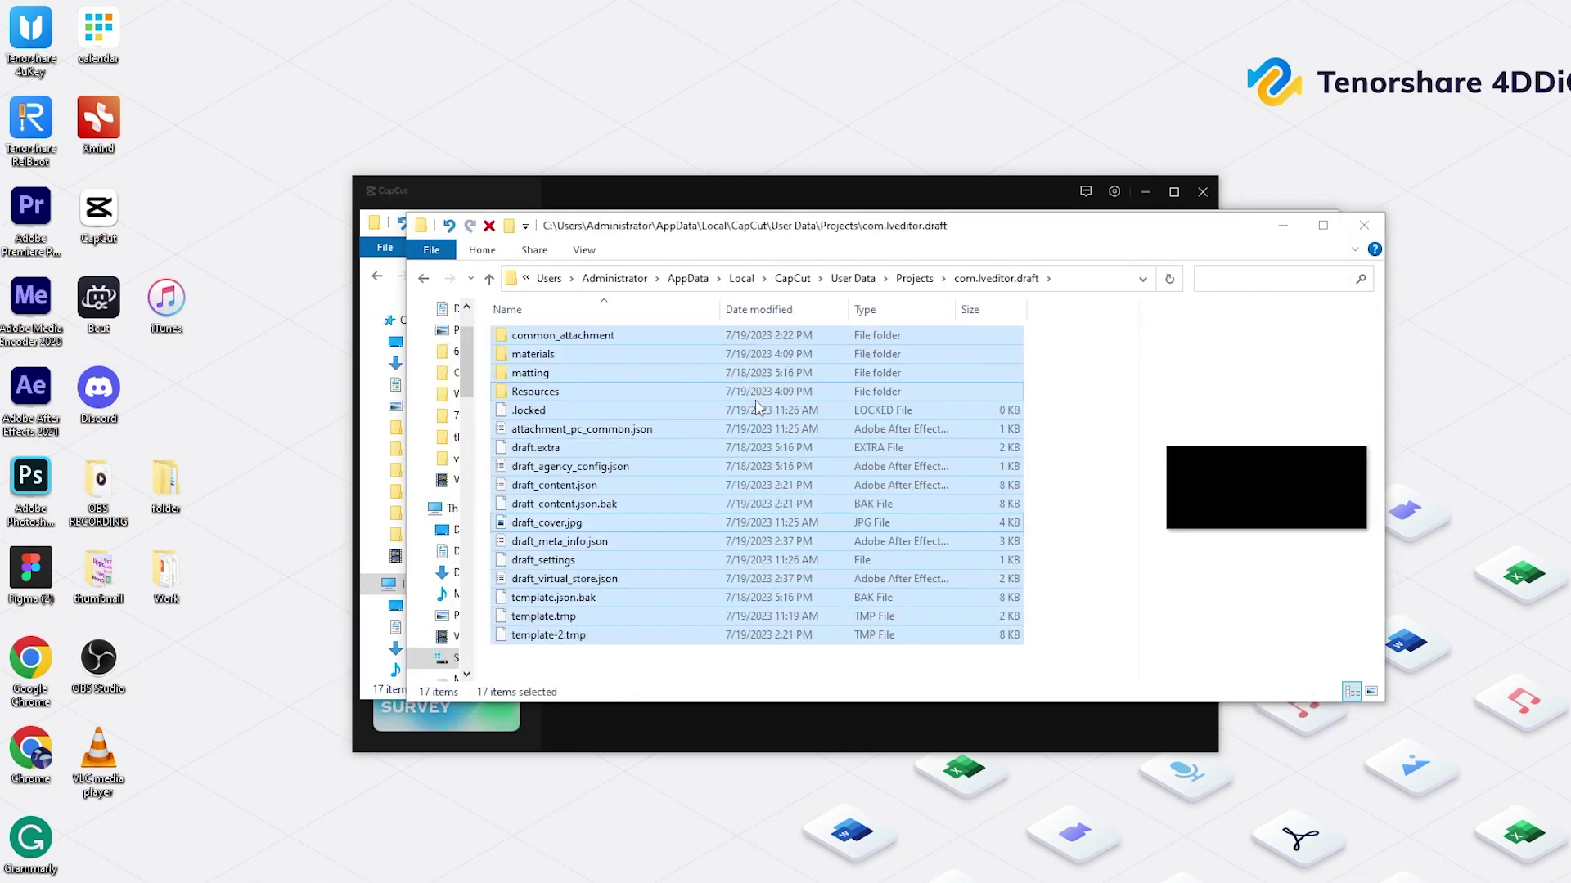
{"action": "right_click", "coordinate": [486, 342]}
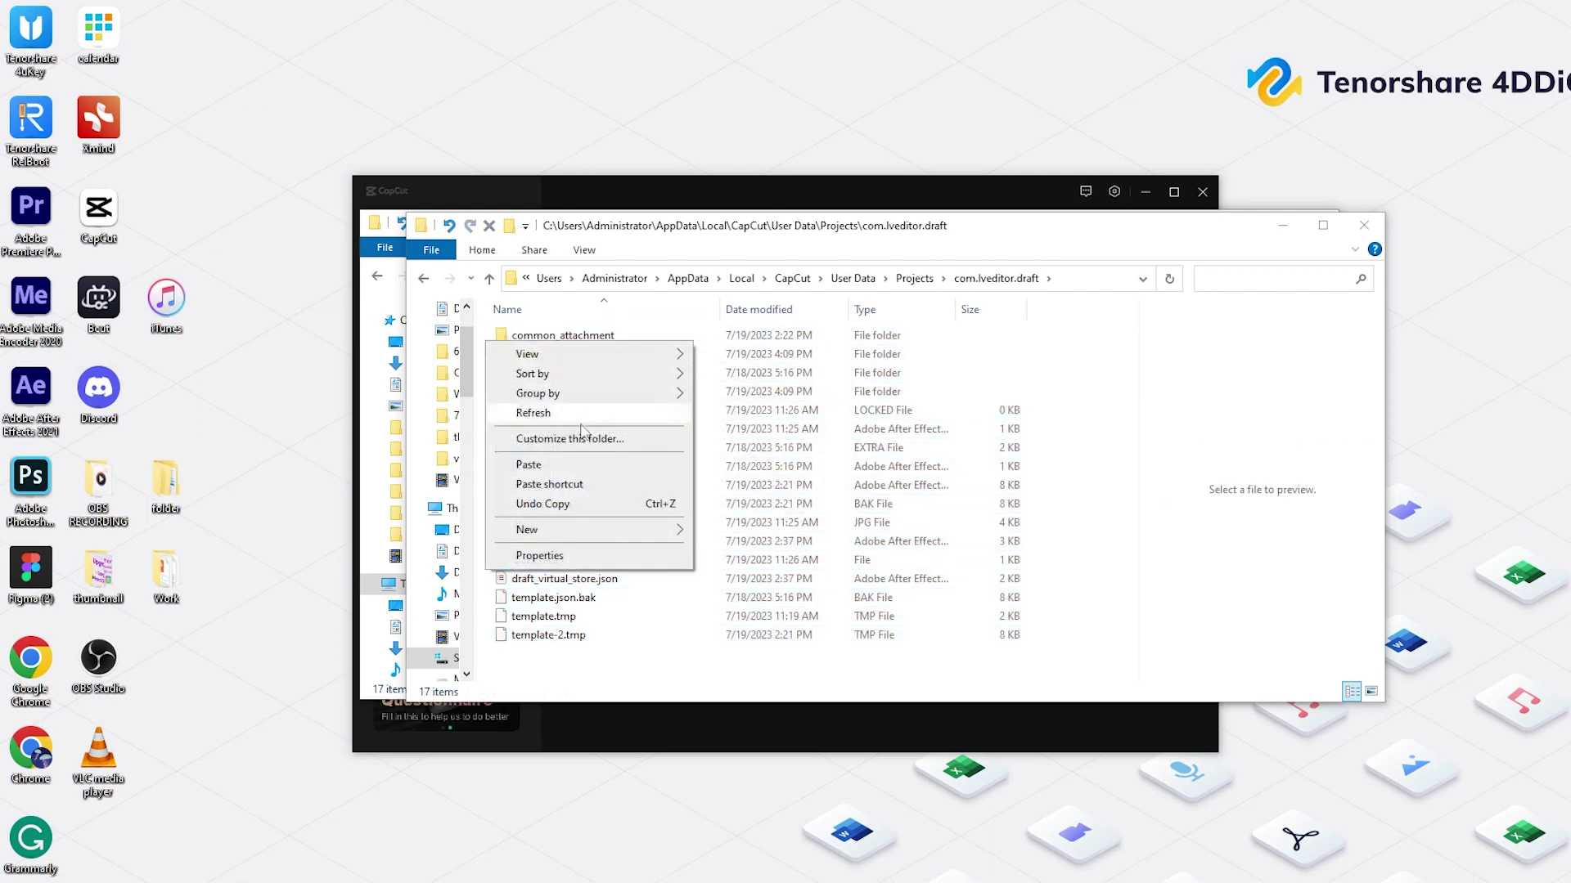
{"action": "mouse_move", "coordinate": [589, 536]}
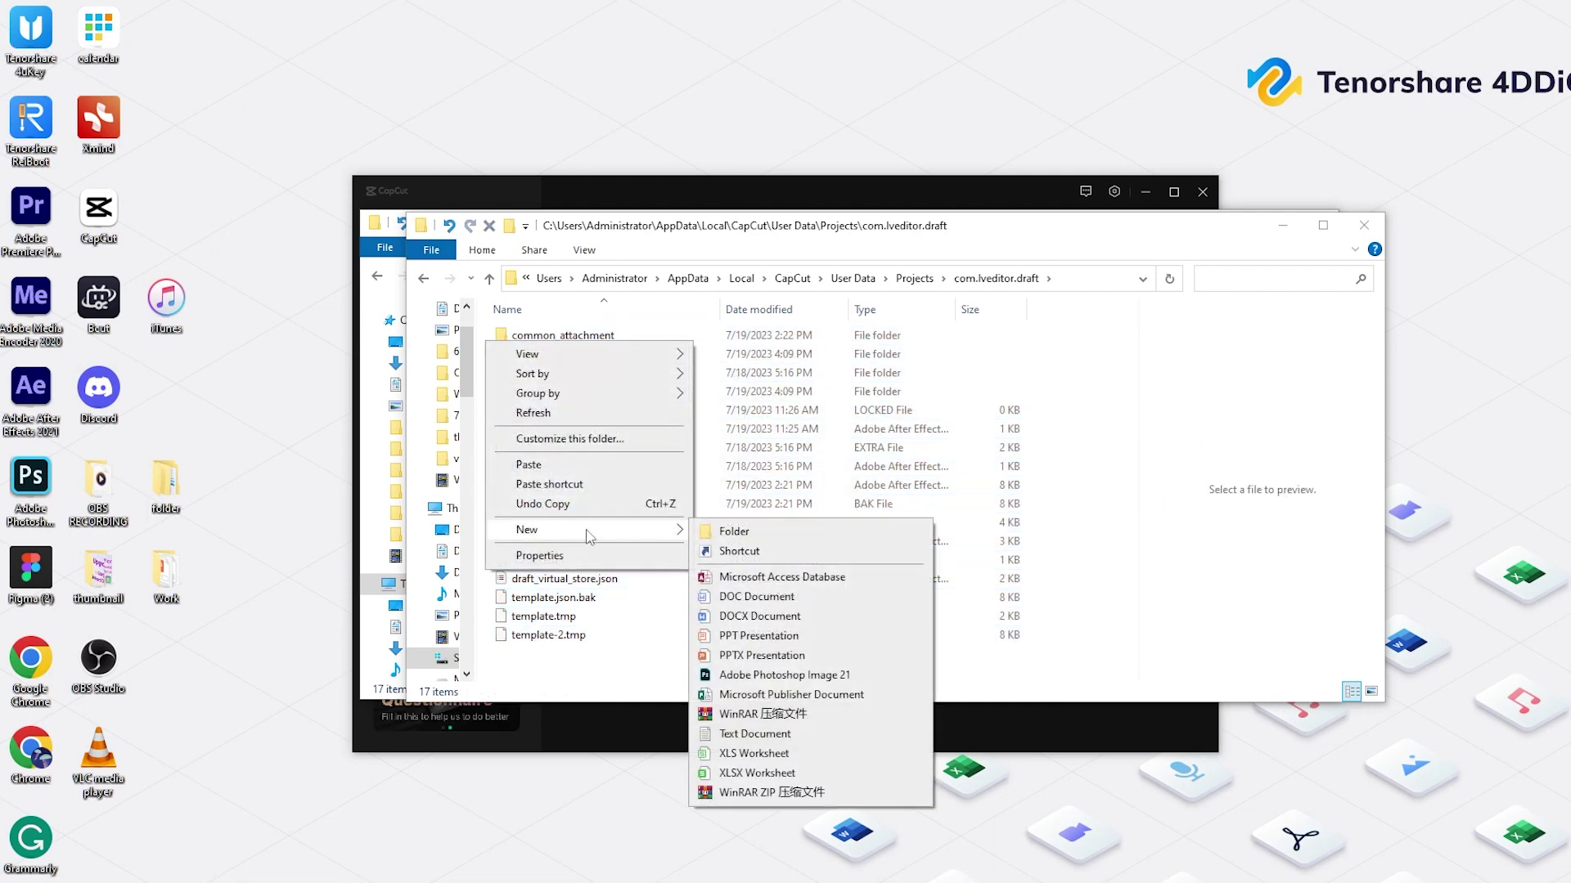
{"action": "left_click", "coordinate": [724, 533]}
{"action": "type", "text": "THIS IS"}
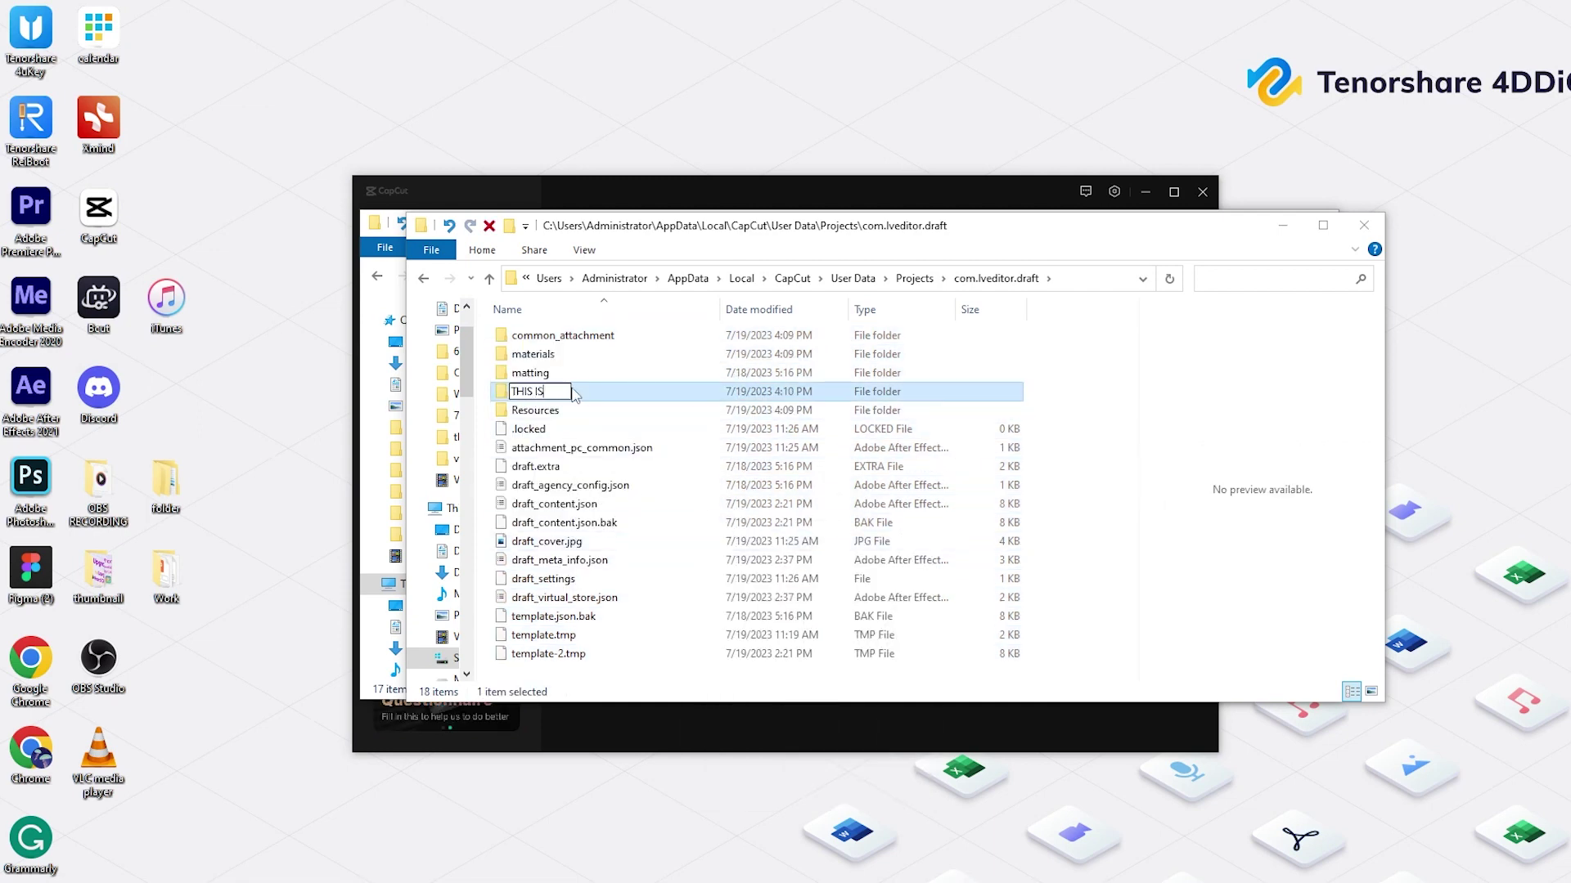
{"action": "type", "text": " MY PROJECTS!!!!!!"}
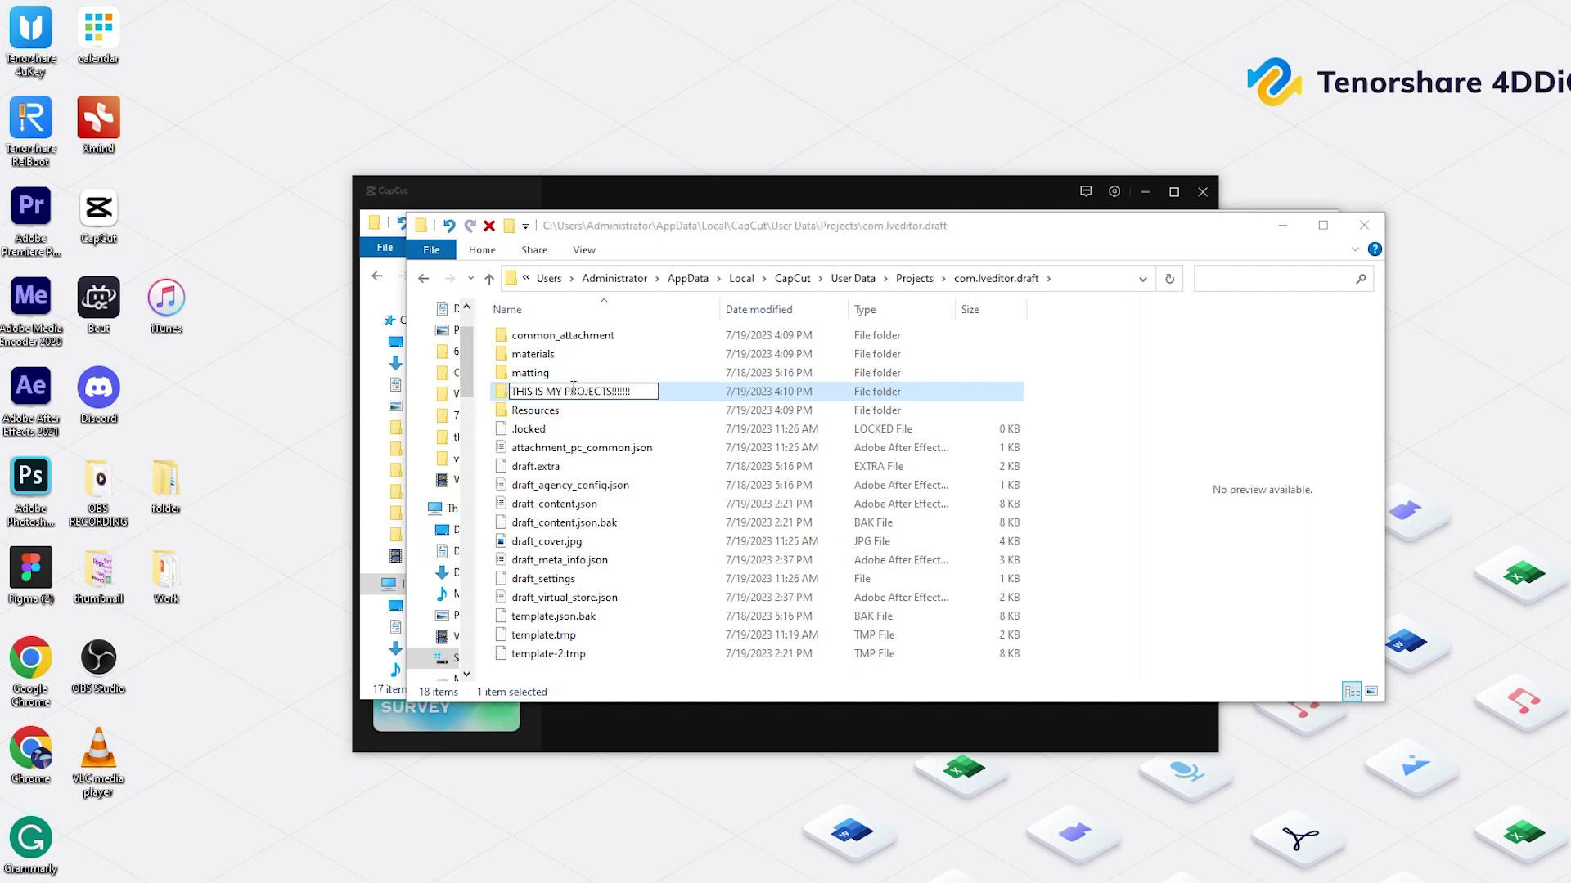
- Confirm the folder name, move the pasted project items into THIS IS MY PROJECTS!!!!!!!, and close CapCut
{"action": "key", "text": "Return"}
{"action": "left_click_drag", "start_coordinate": [599, 400], "coordinate": [555, 416]}
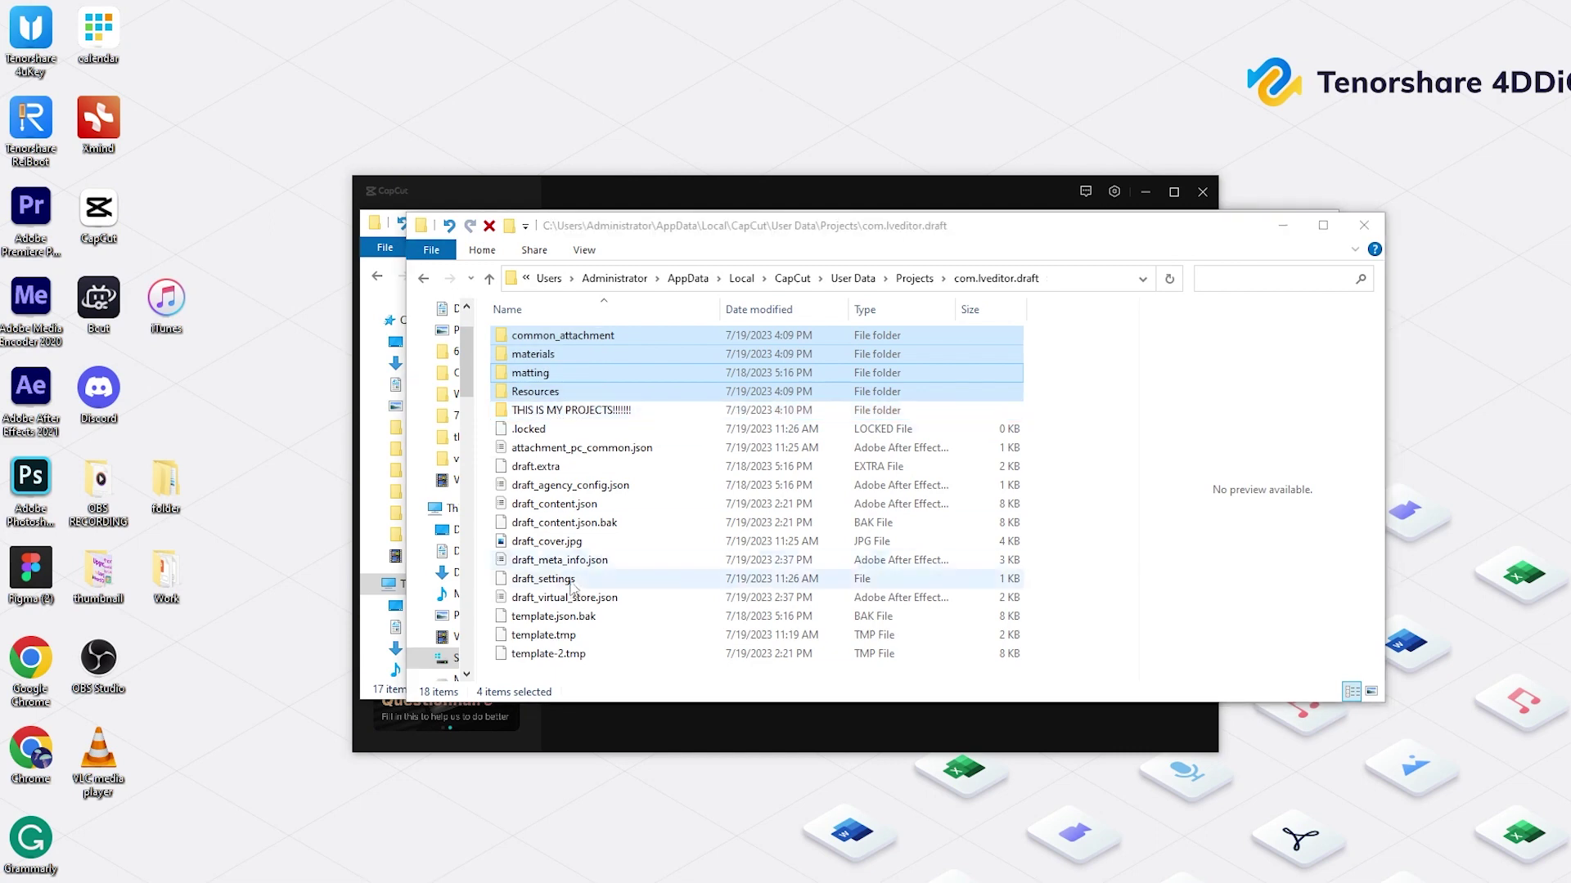
{"action": "left_click_drag", "start_coordinate": [491, 347], "coordinate": [577, 336]}
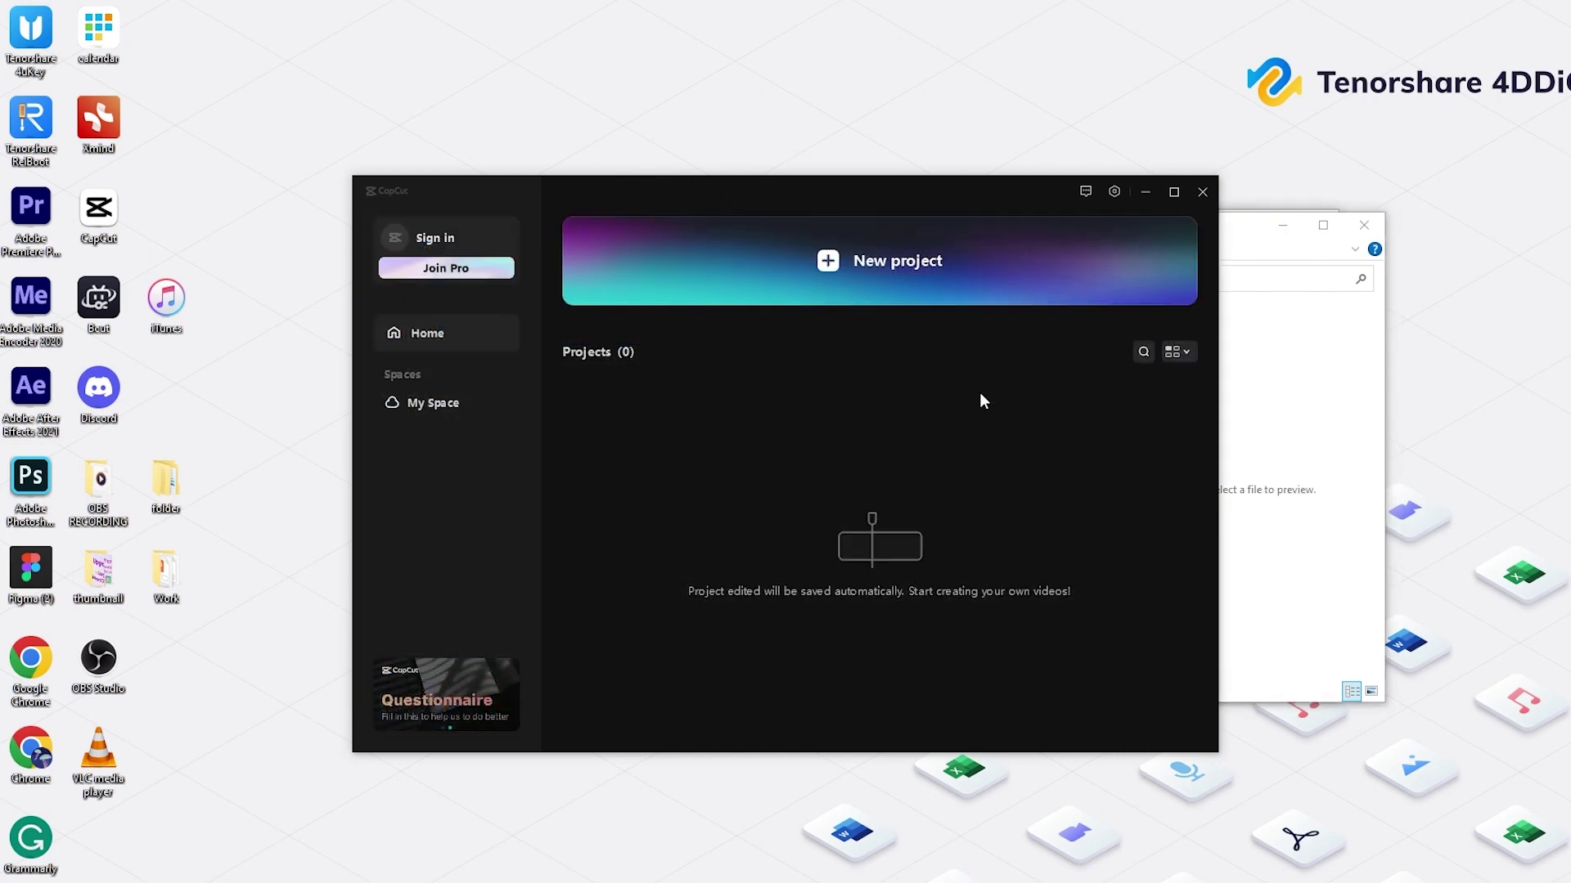
{"action": "left_click", "coordinate": [1202, 193]}
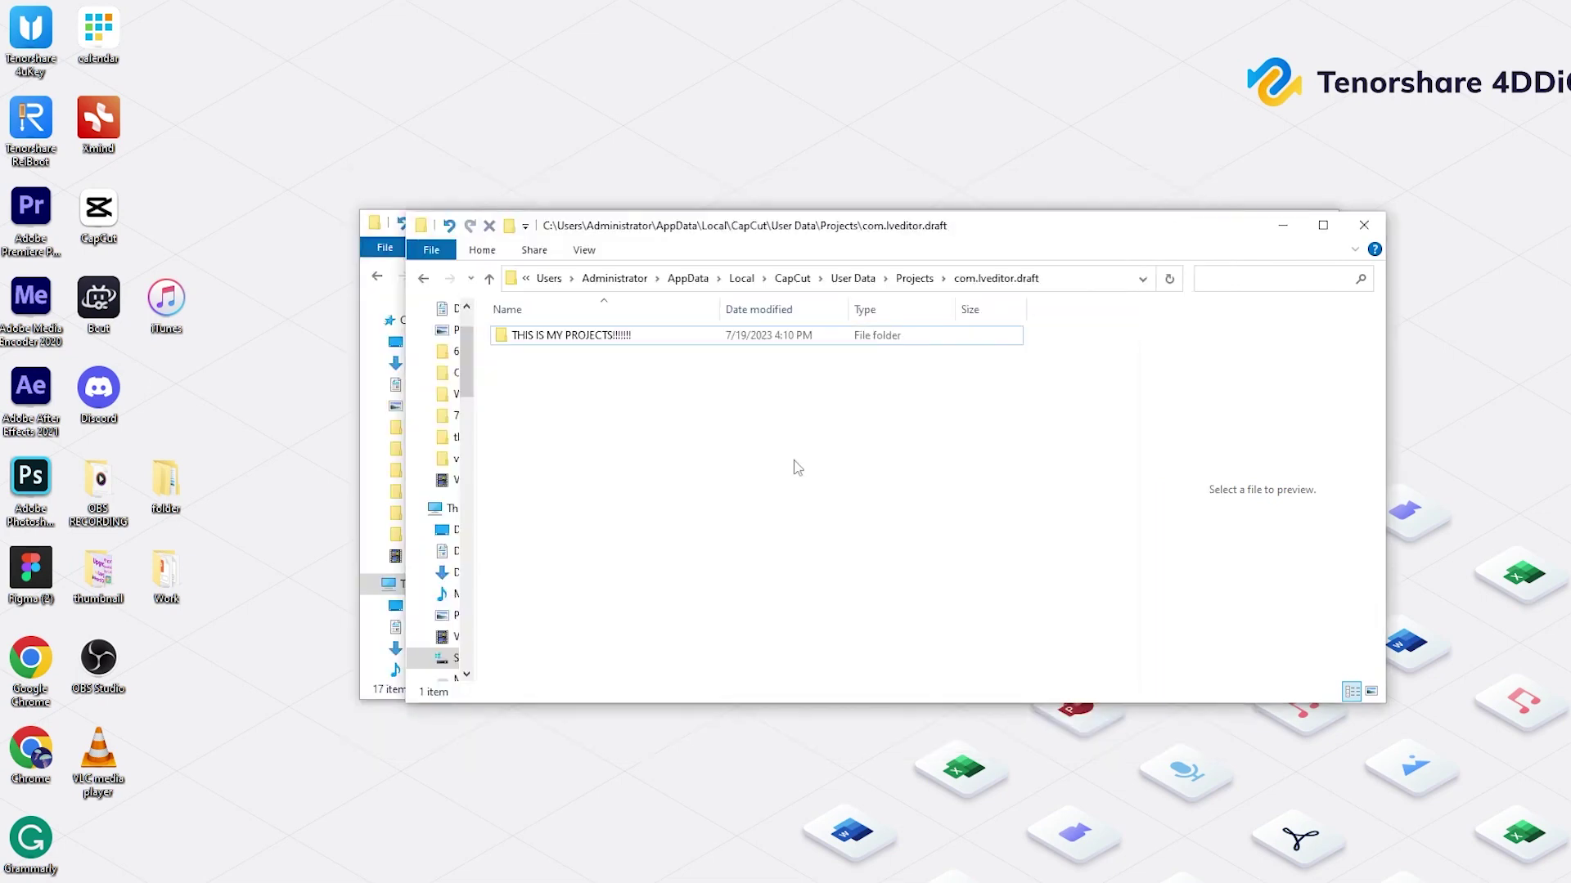
- Relaunch CapCut from the desktop and open the recovered project from the Projects list
{"action": "left_click", "coordinate": [127, 231]}
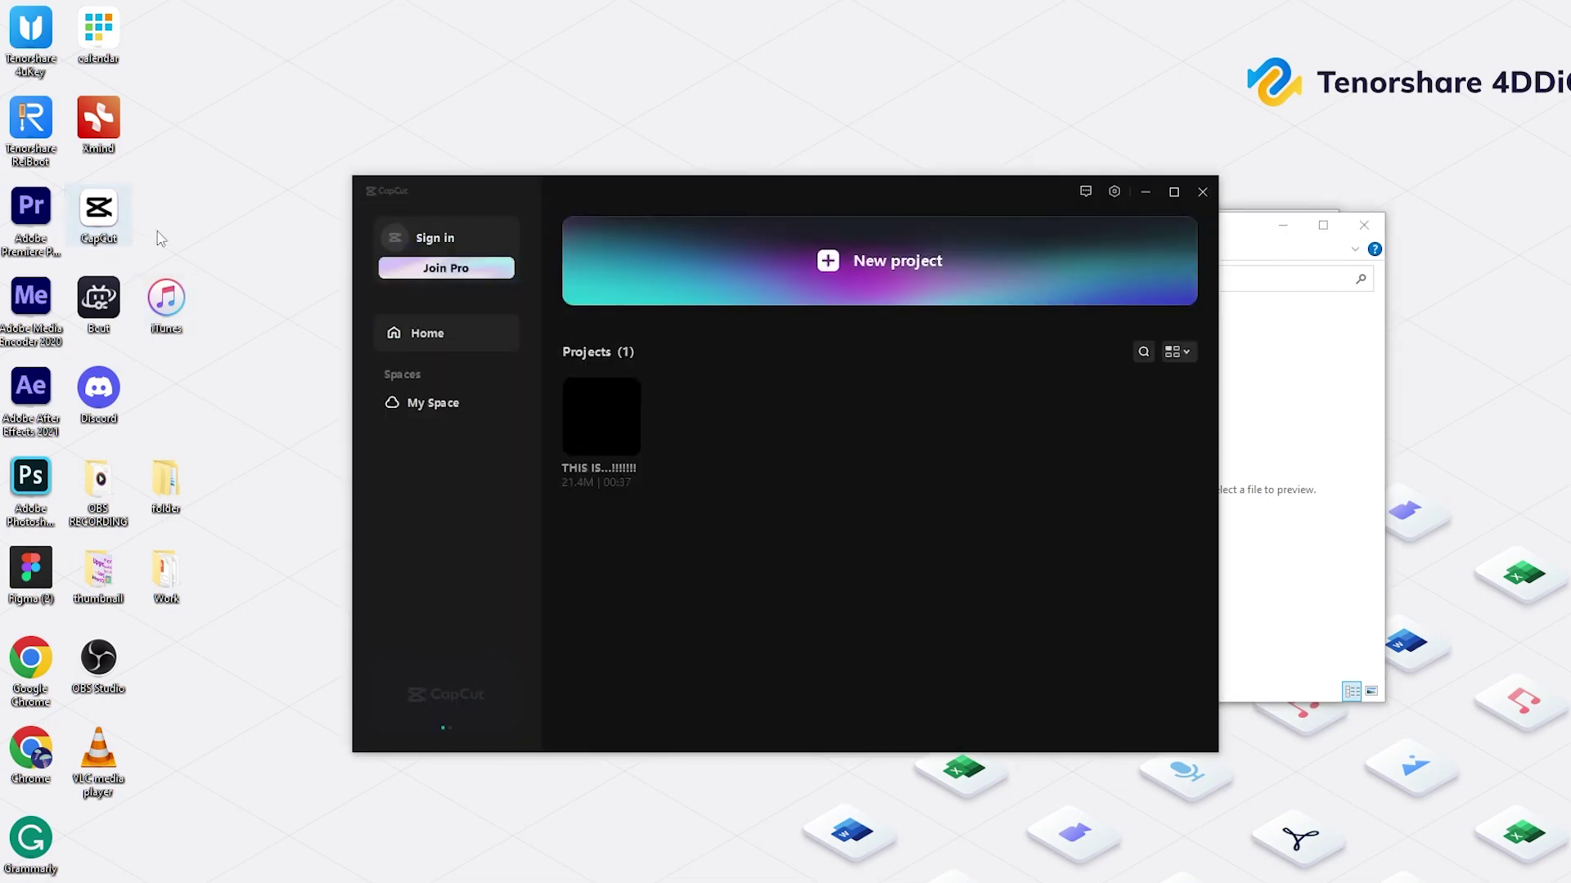
{"action": "left_click", "coordinate": [596, 420]}
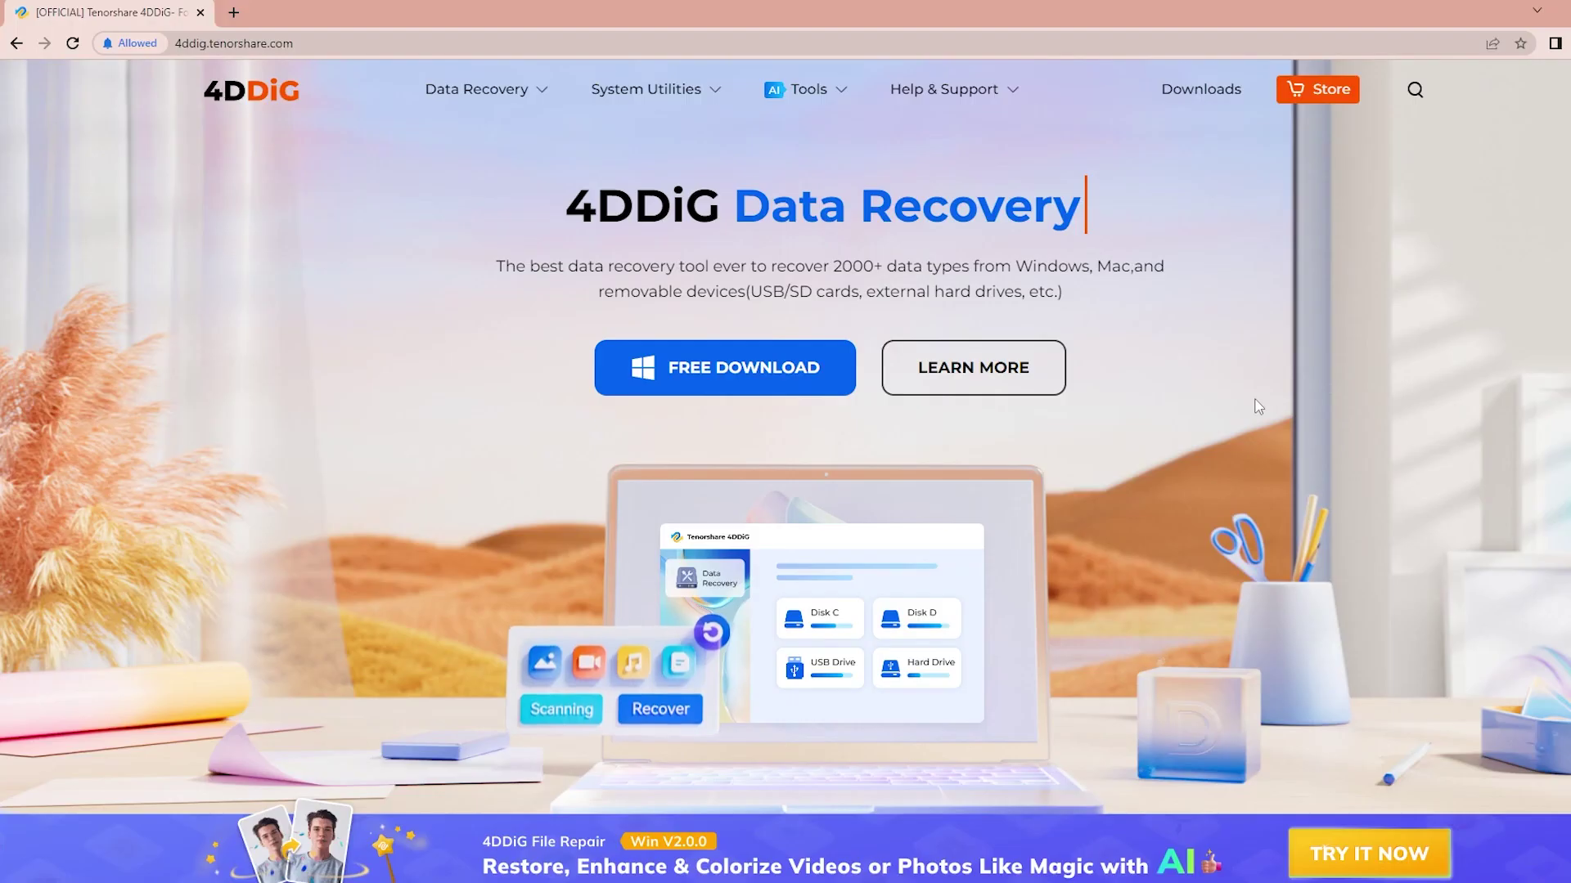
- Scroll down the Tenorshare 4DDiG Data Recovery website at 4ddig.tenorshare.com
{"action": "scroll", "coordinate": [1255, 407], "scroll_direction": "down", "scroll_amount": 1}
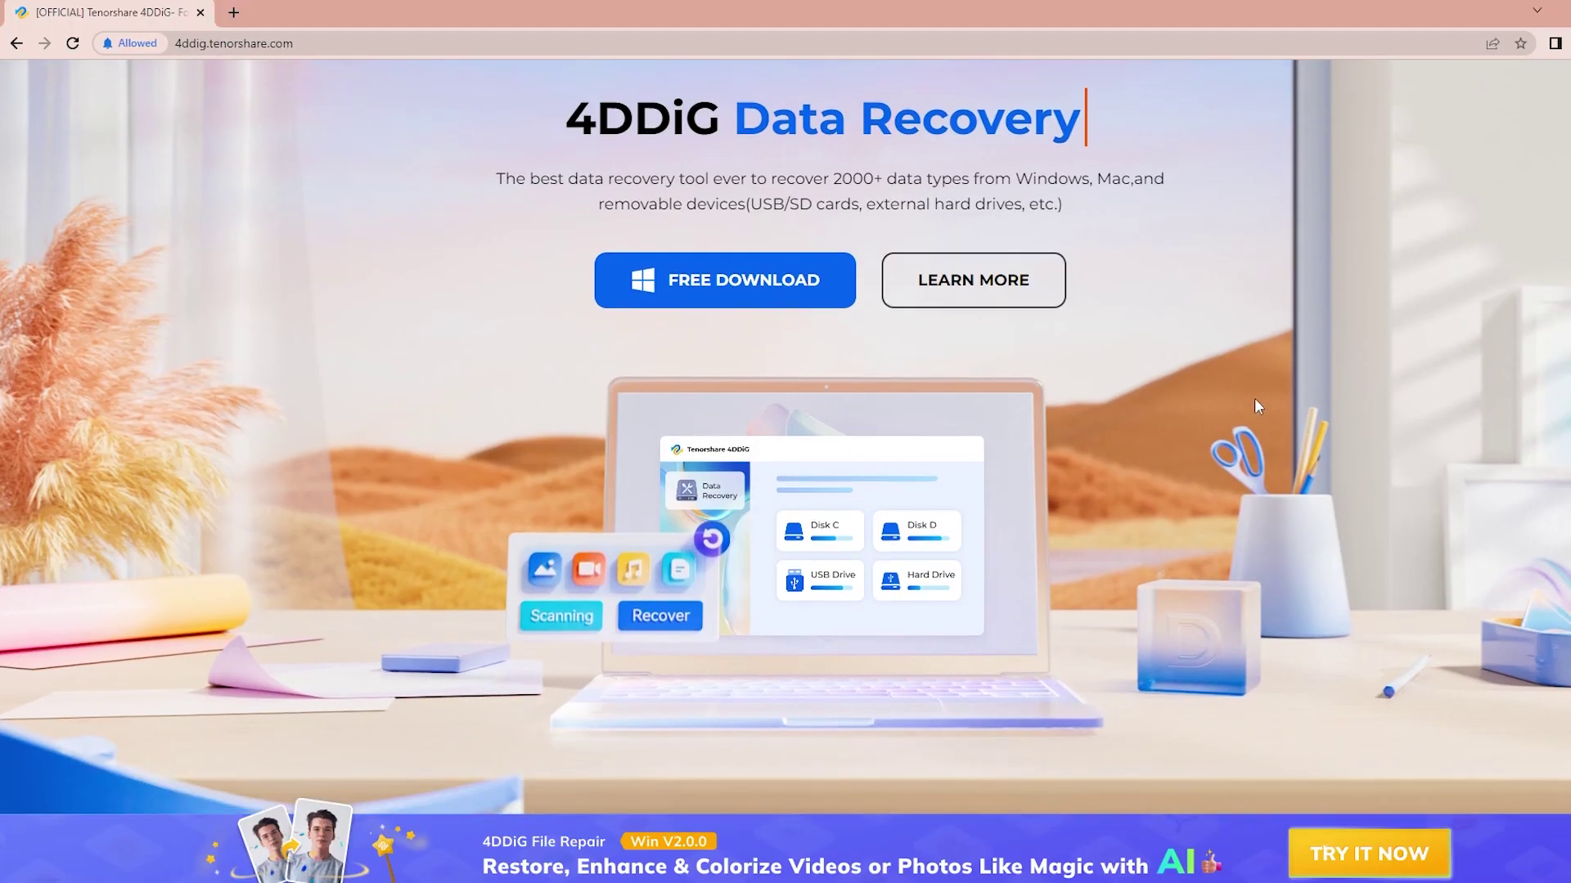
{"action": "scroll", "coordinate": [1256, 407], "scroll_direction": "down", "scroll_amount": 7}
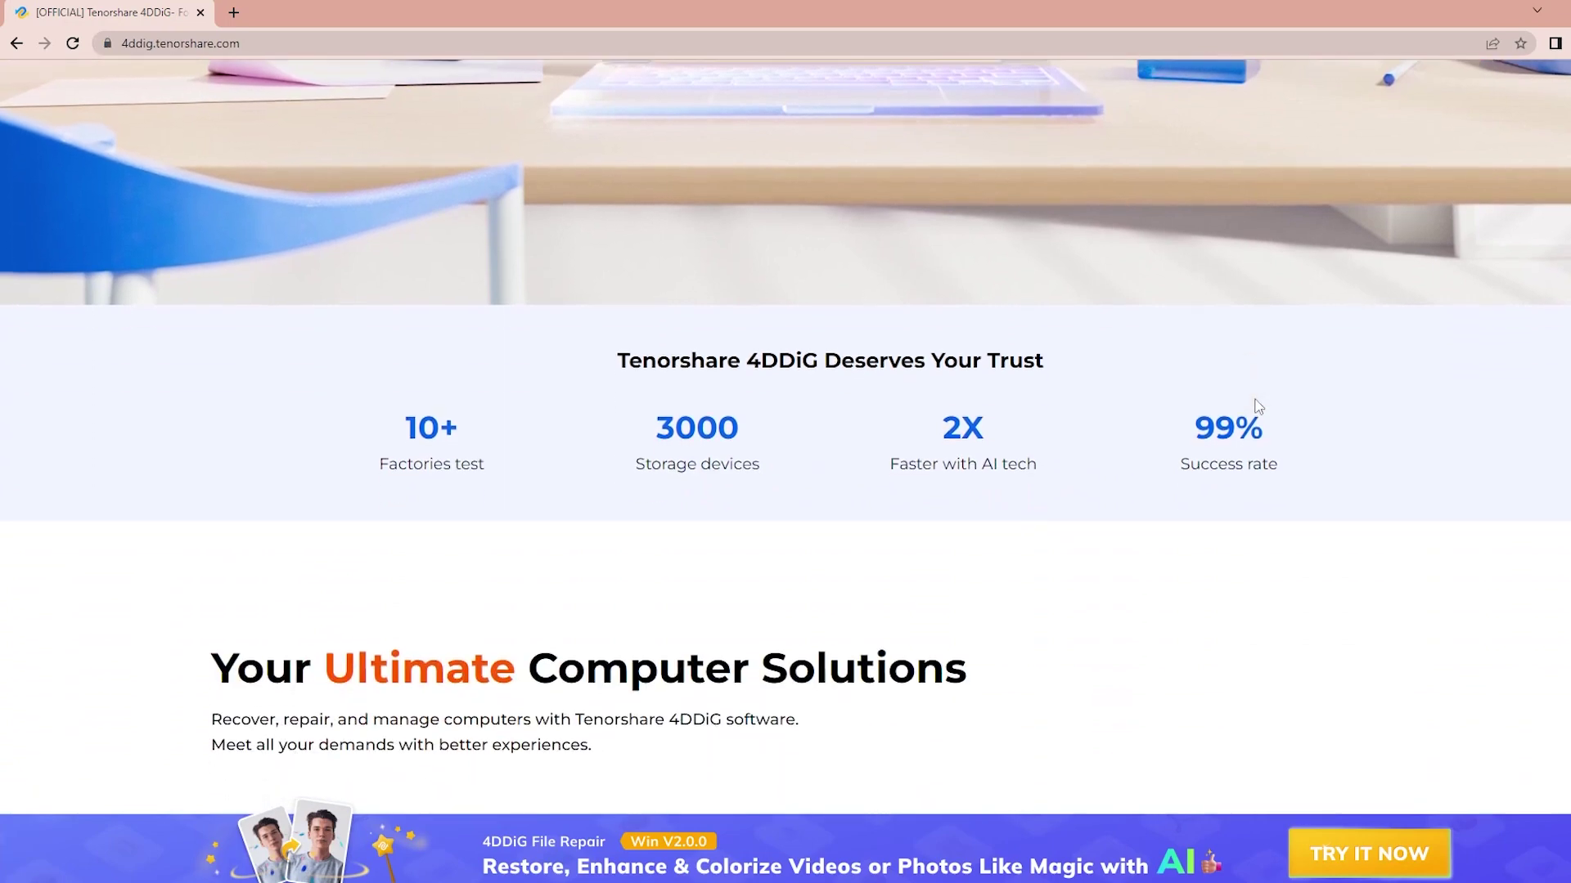
{"action": "scroll", "coordinate": [1257, 407], "scroll_direction": "down", "scroll_amount": 10}
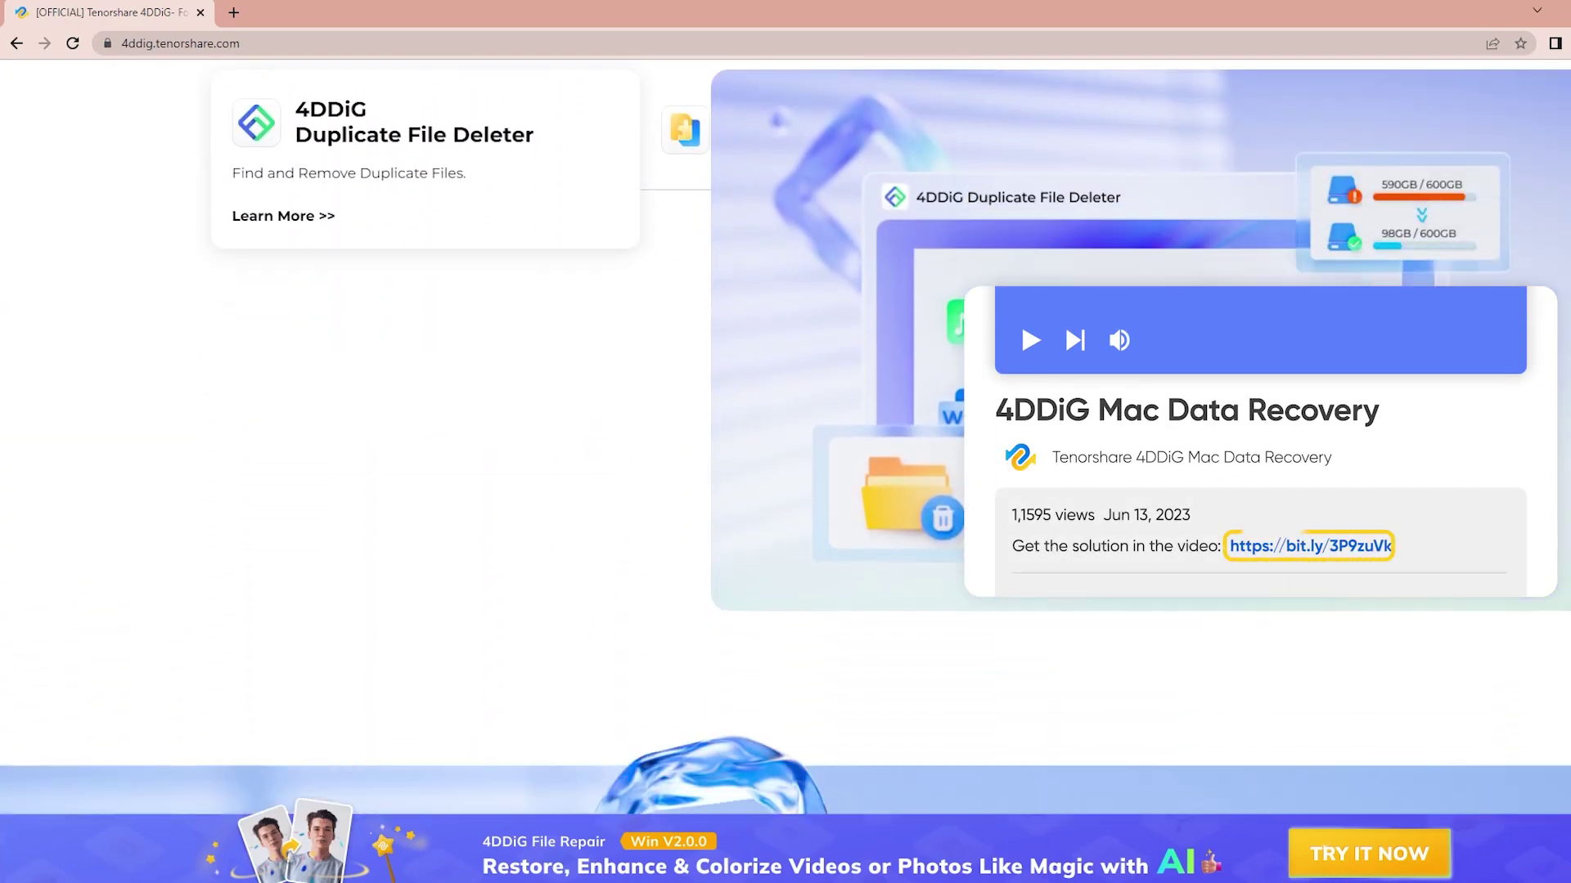
{"action": "scroll", "coordinate": [1257, 407], "scroll_direction": "down", "scroll_amount": 8}
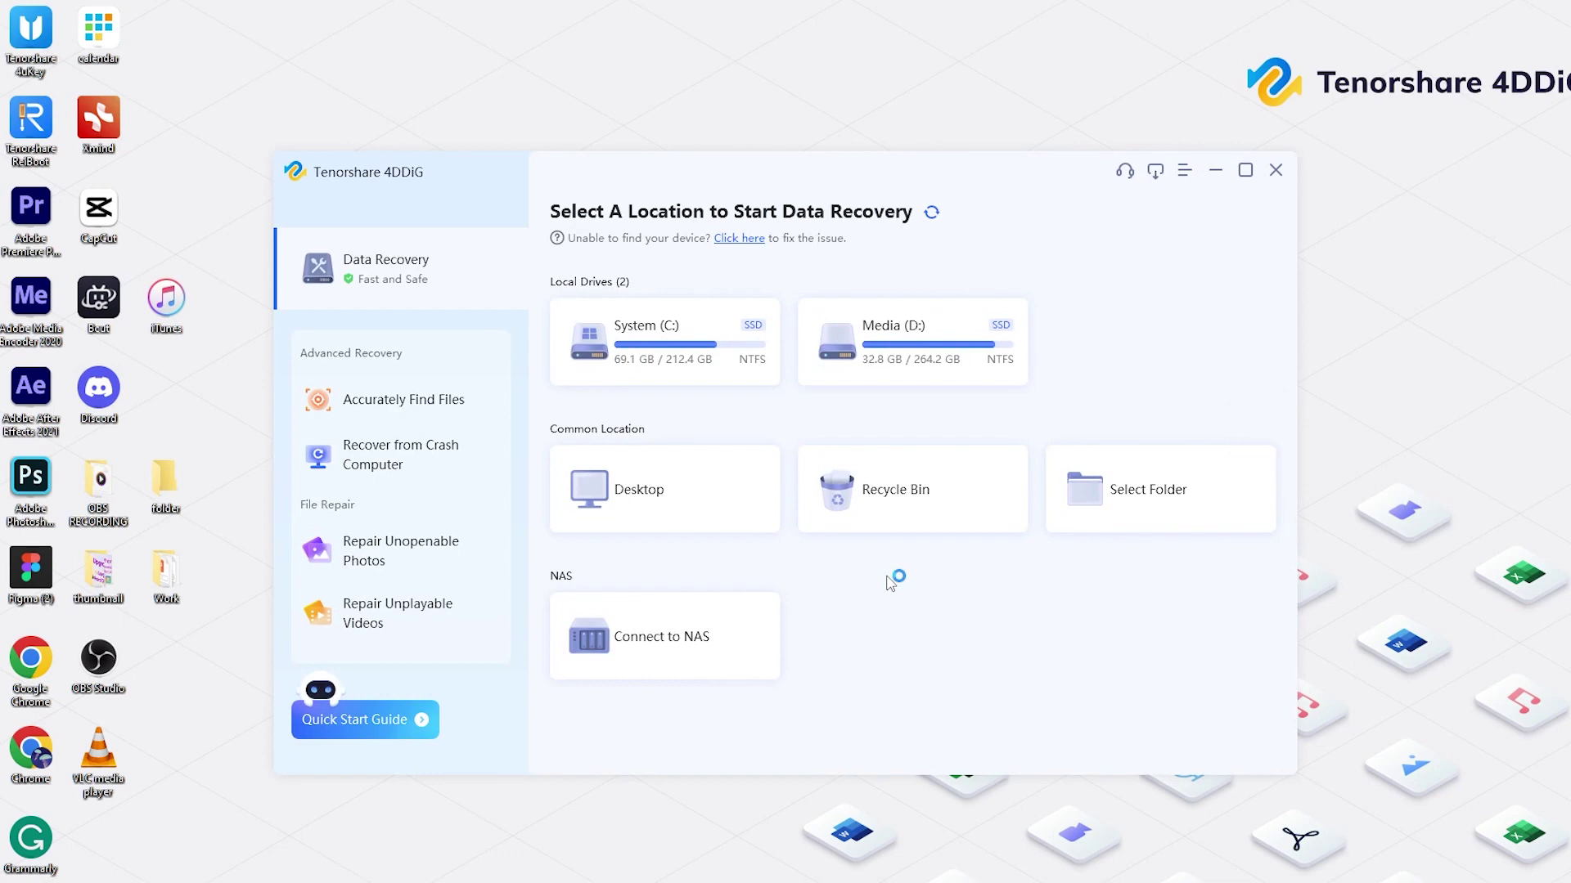
- Scan the Recycle Bin with Rescan Now for the selected file types, finding 56857 files
{"action": "mouse_move", "coordinate": [930, 514]}
{"action": "left_click", "coordinate": [1008, 523]}
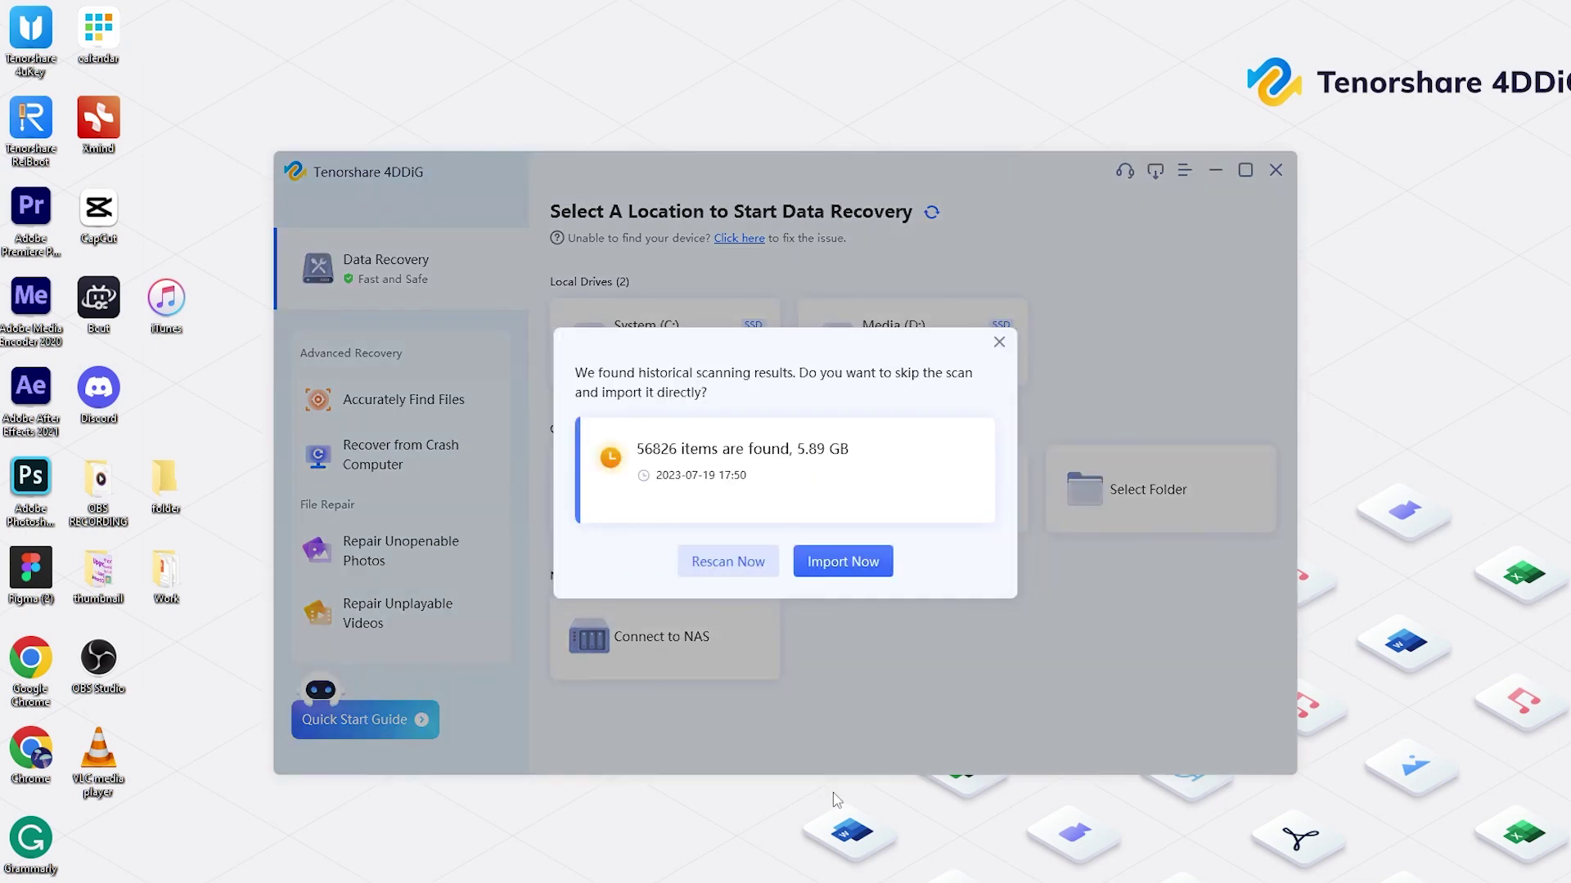
{"action": "left_click", "coordinate": [728, 562]}
{"action": "left_click", "coordinate": [771, 596]}
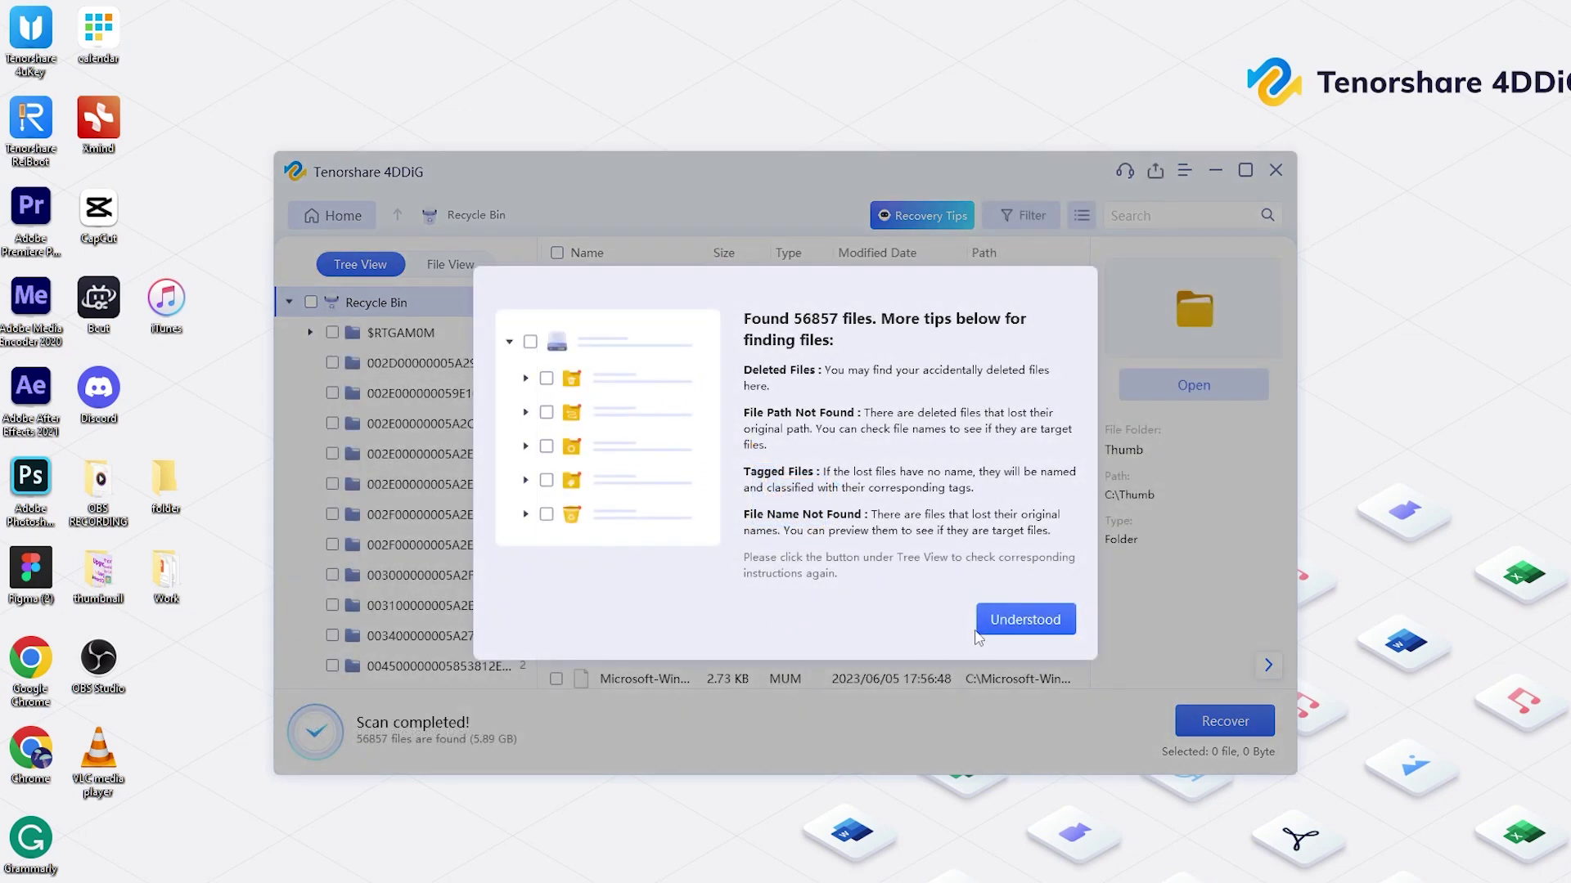
- Dismiss the results tips and search the scan results for 'this is'
{"action": "left_click", "coordinate": [1006, 623]}
{"action": "left_click", "coordinate": [1176, 219]}
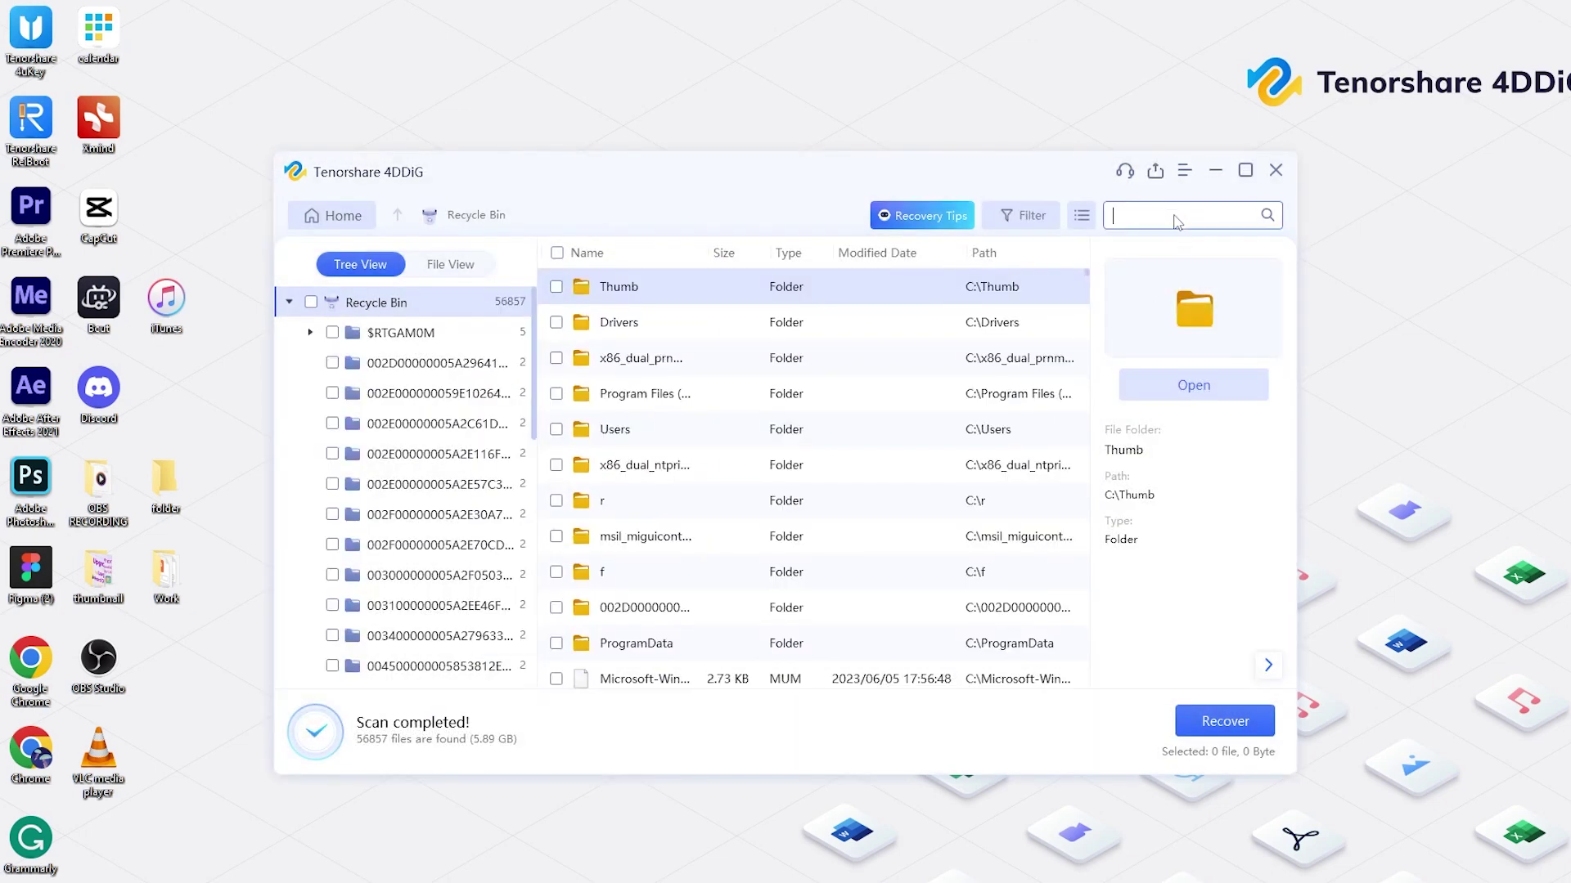
{"action": "type", "text": "this is"}
{"action": "left_click", "coordinate": [1268, 215]}
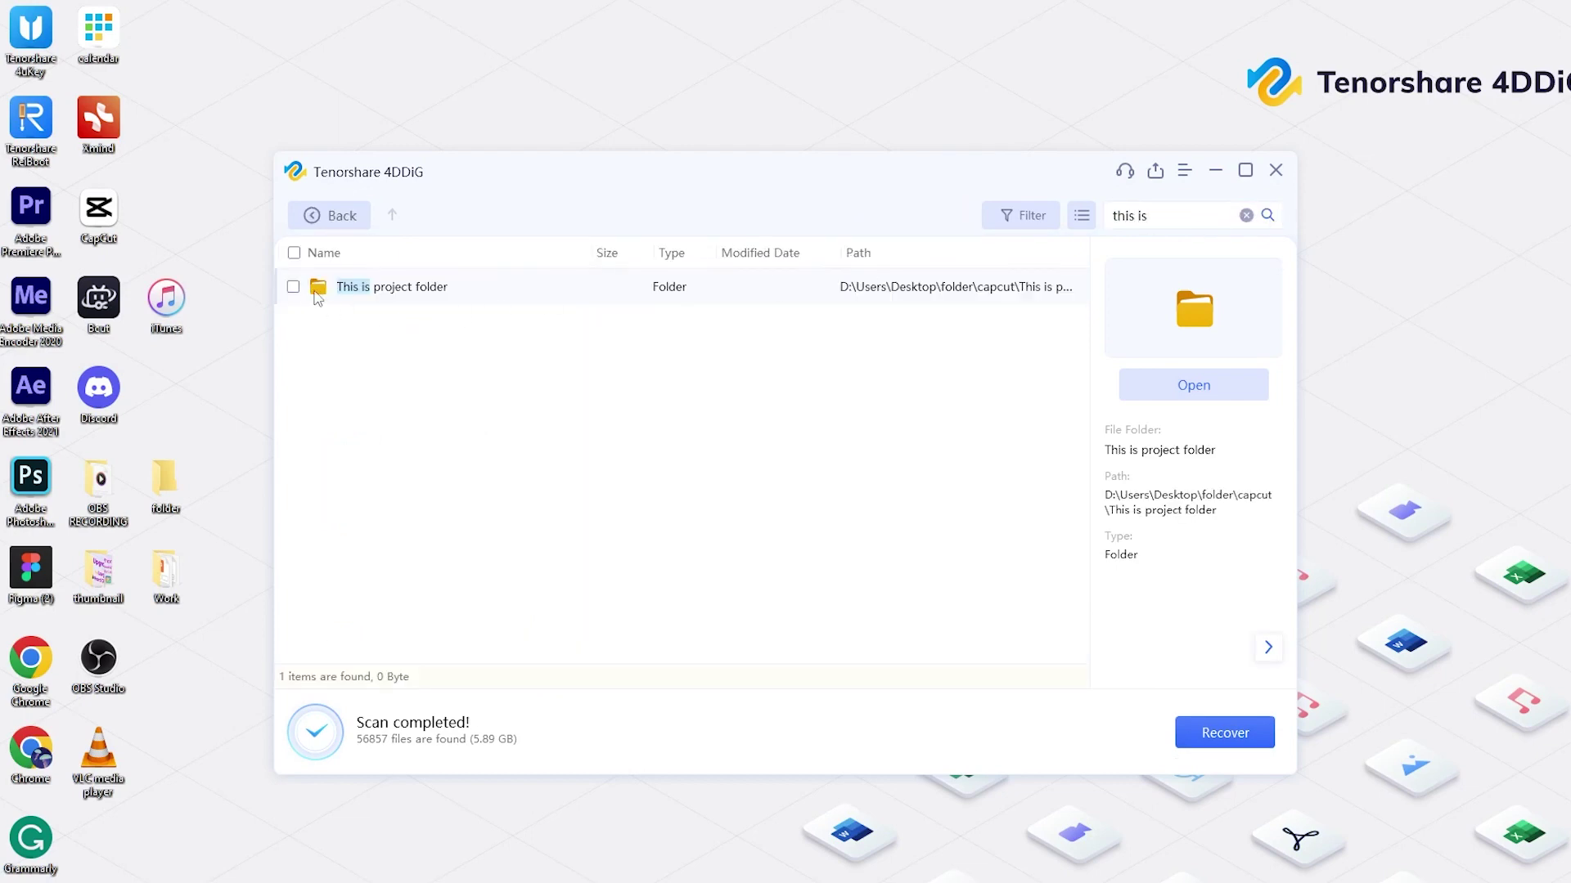
- Inspect This is project folder, then tick it for recovery (58 files, 80.37 MB)
{"action": "double_click", "coordinate": [421, 292]}
{"action": "scroll", "coordinate": [421, 327], "scroll_direction": "down", "scroll_amount": 5}
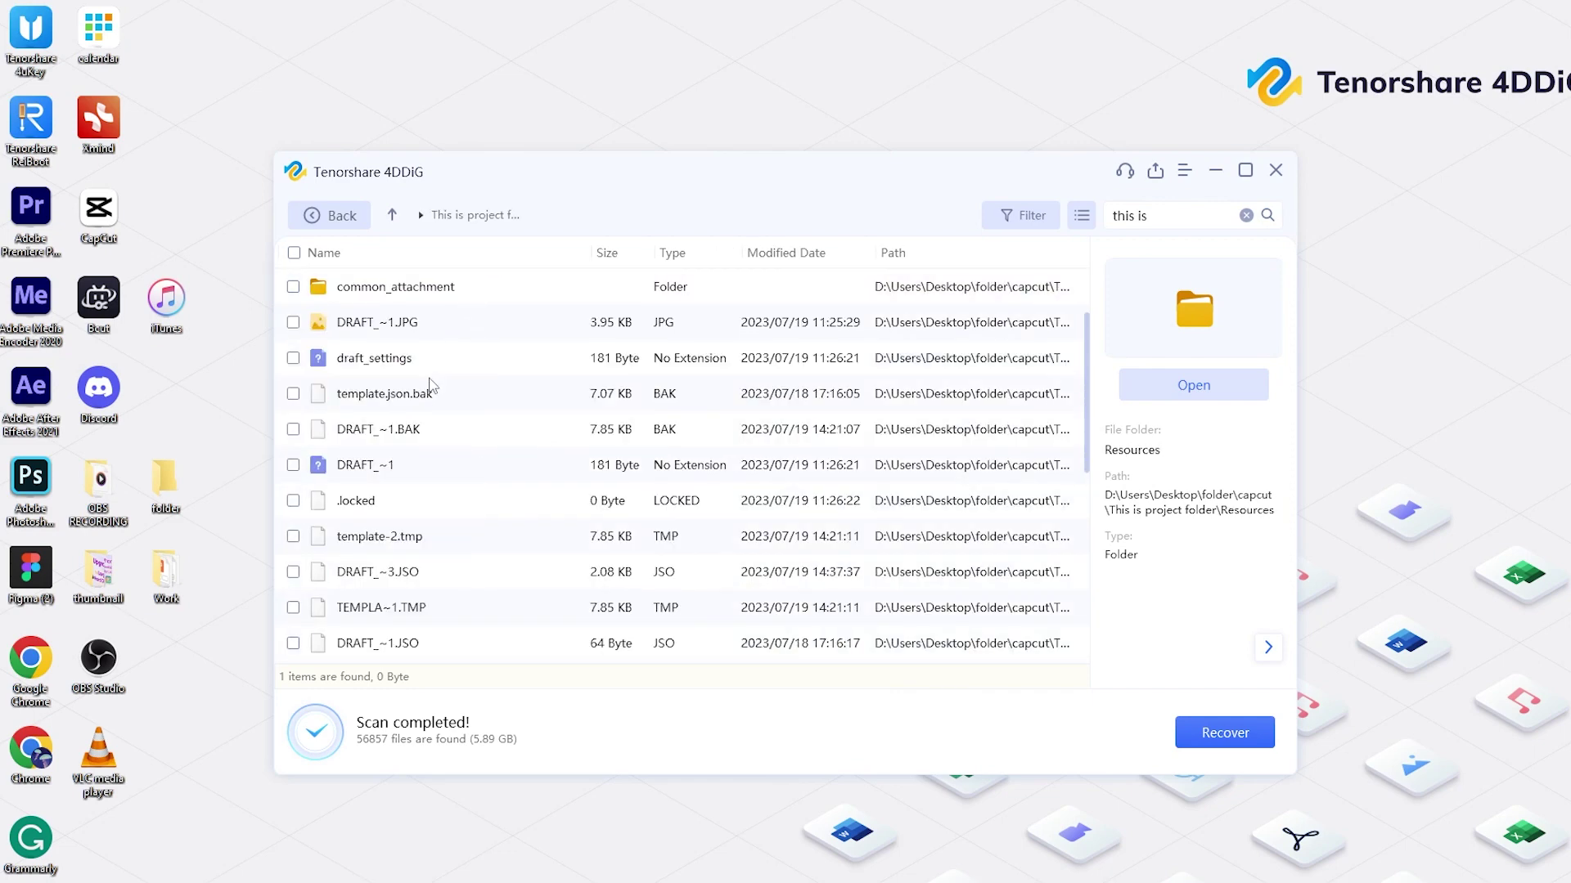
{"action": "scroll", "coordinate": [436, 403], "scroll_direction": "up", "scroll_amount": 1}
{"action": "scroll", "coordinate": [437, 402], "scroll_direction": "up", "scroll_amount": 4}
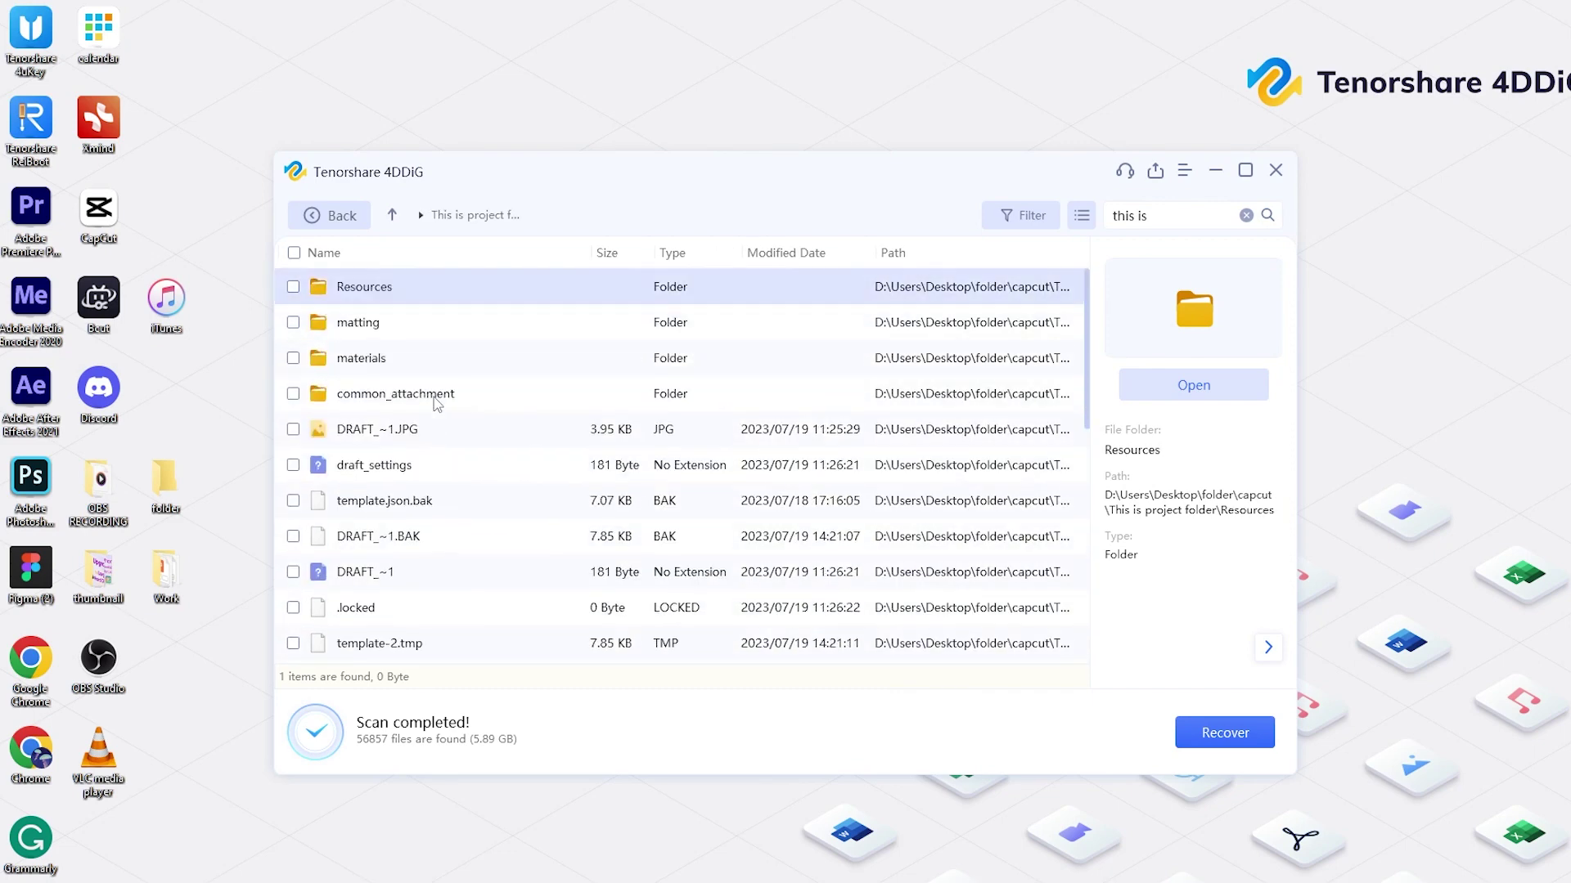
{"action": "left_click", "coordinate": [392, 214]}
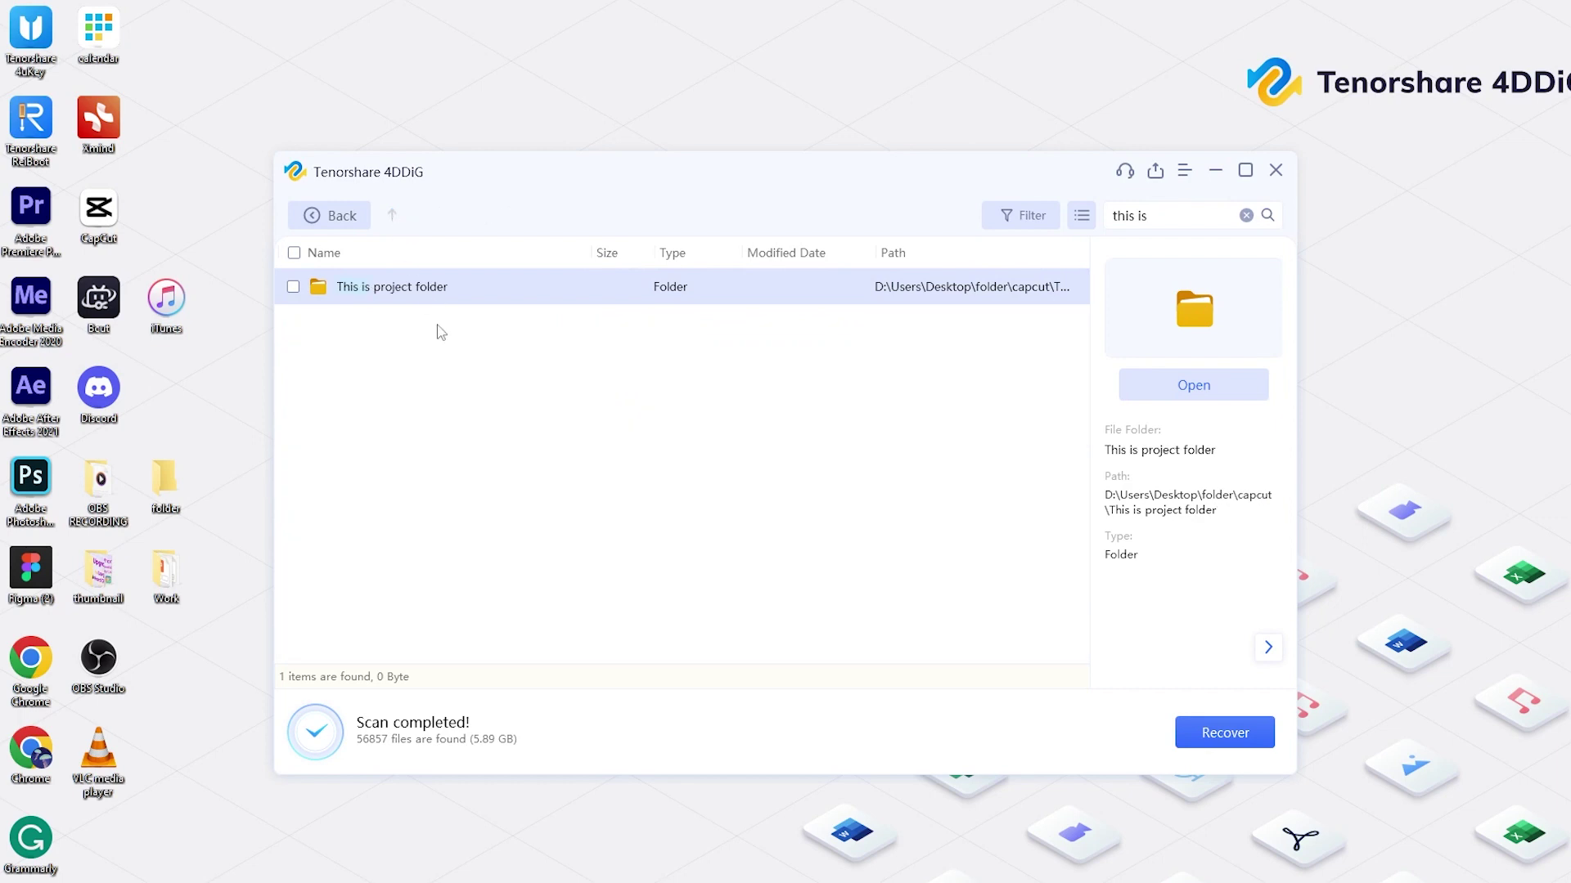
{"action": "left_click", "coordinate": [294, 287]}
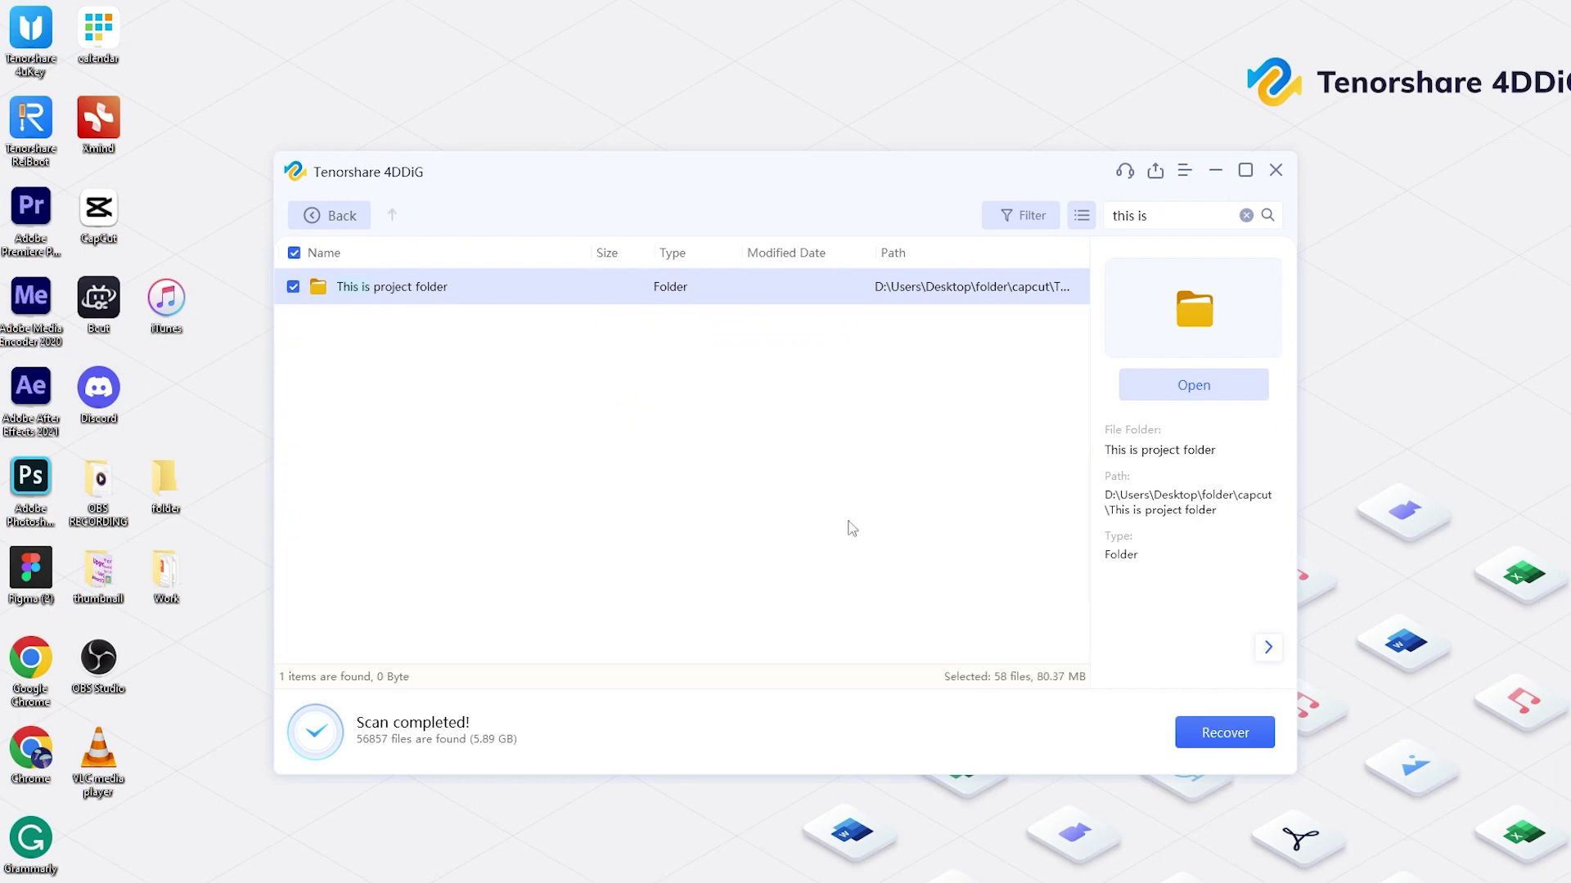
- Recover the checked folder to the Desktop, proceeding past the warnings without repairing files
{"action": "left_click", "coordinate": [1222, 734]}
{"action": "left_click", "coordinate": [582, 320]}
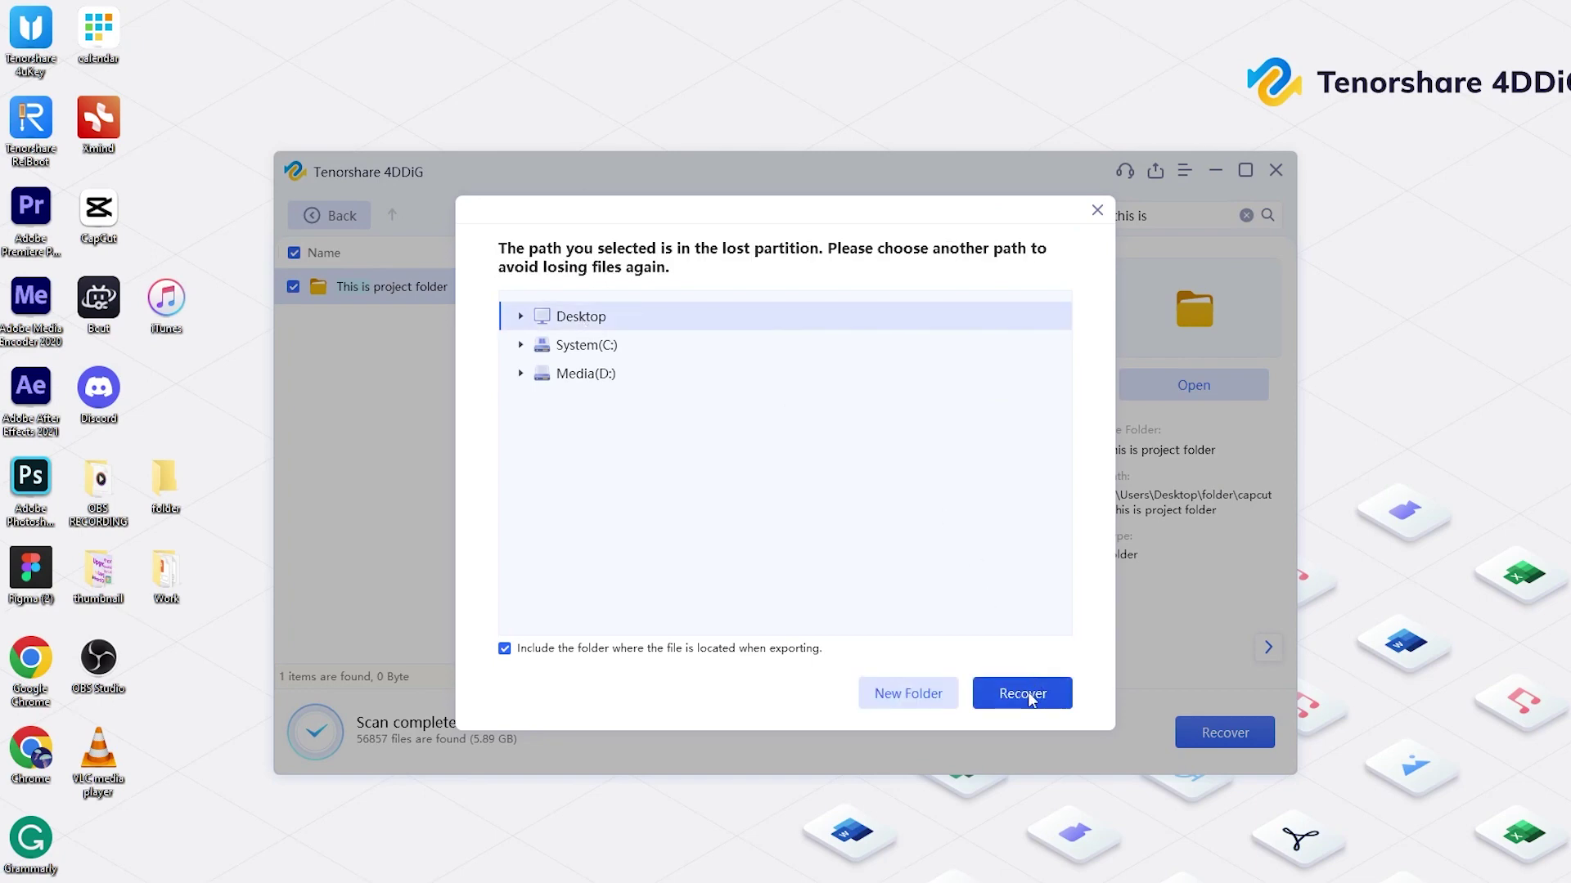
{"action": "left_click", "coordinate": [1021, 696]}
{"action": "left_click", "coordinate": [910, 517]}
{"action": "left_click", "coordinate": [791, 508]}
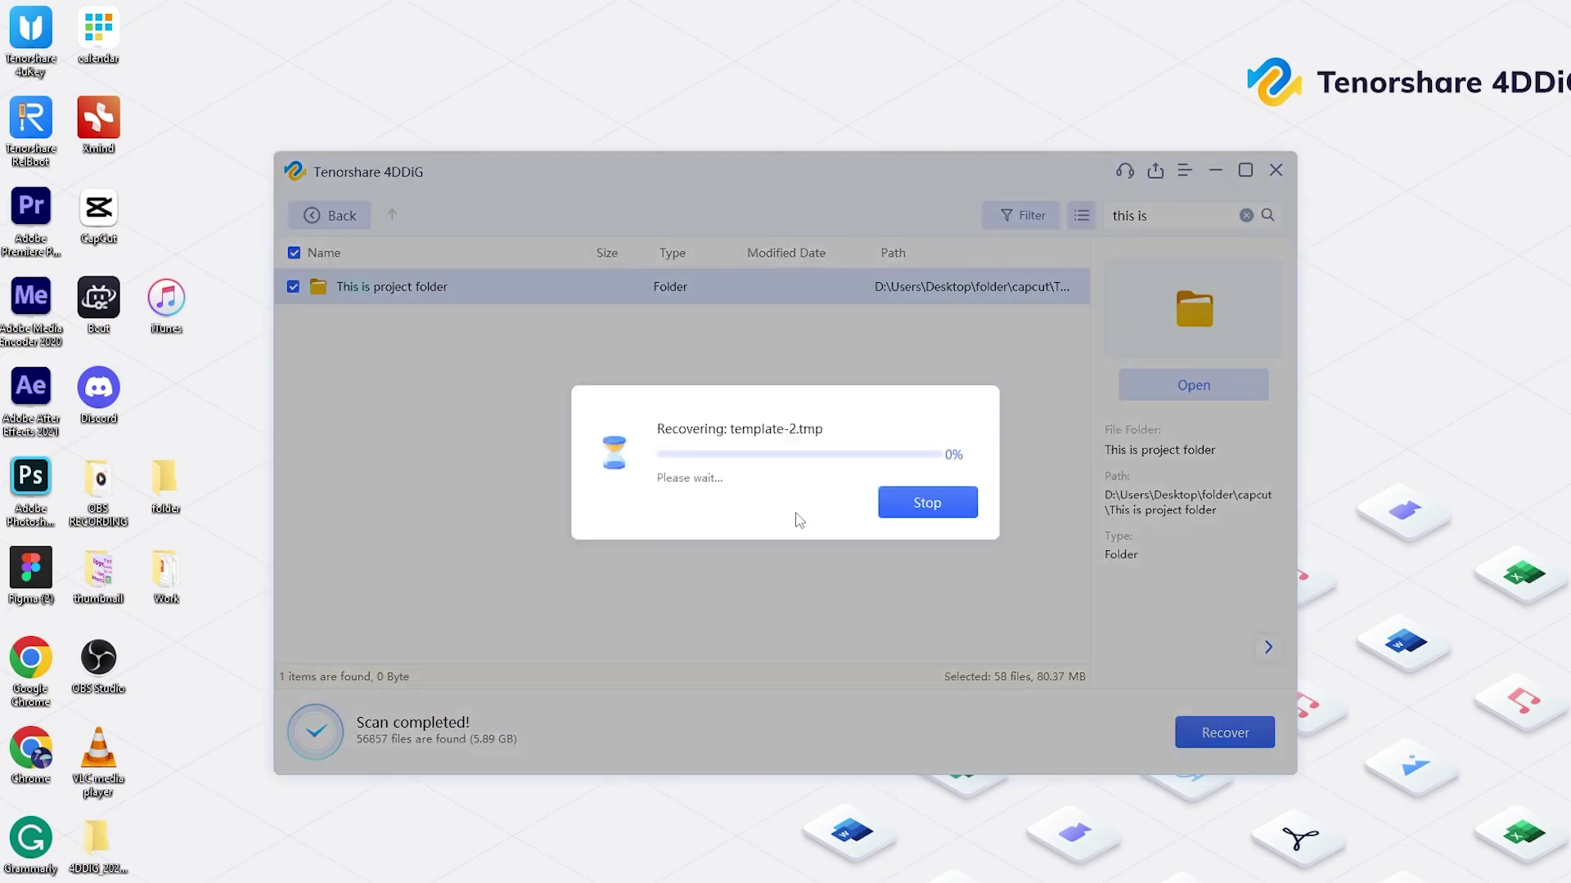
- View the recovered files and drill into capcut > This is project folder
{"action": "left_click", "coordinate": [770, 554]}
{"action": "double_click", "coordinate": [489, 433]}
{"action": "double_click", "coordinate": [489, 434]}
{"action": "double_click", "coordinate": [491, 435]}
{"action": "double_click", "coordinate": [490, 431]}
{"action": "double_click", "coordinate": [490, 431]}
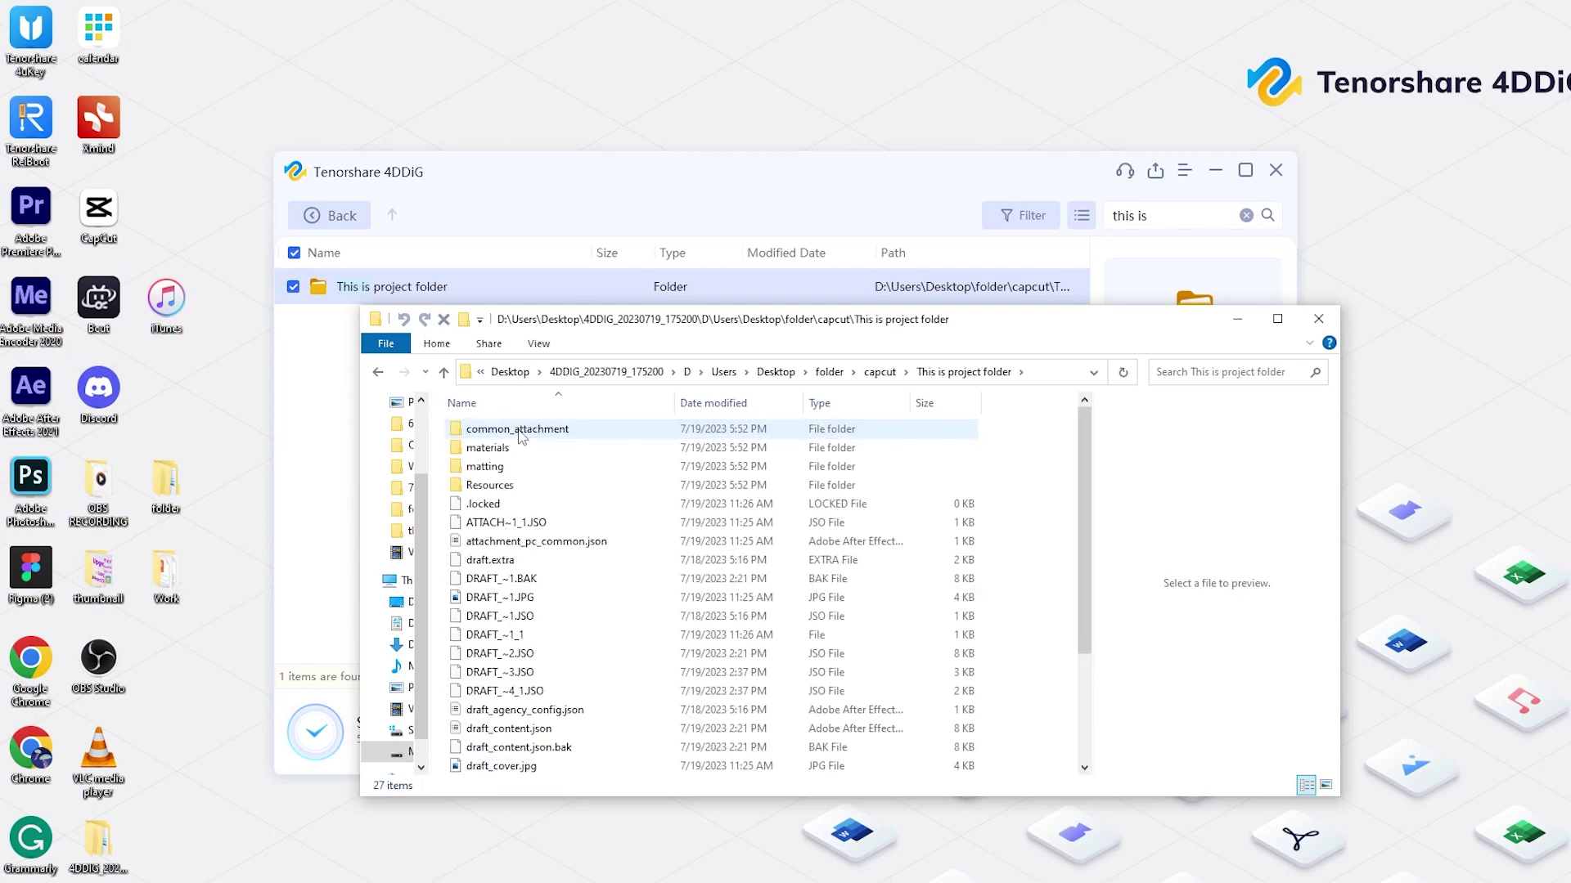
- Copy This is project folder from capcut into the com.lveditor.draft folder
{"action": "scroll", "coordinate": [540, 523], "scroll_direction": "down", "scroll_amount": 5}
{"action": "scroll", "coordinate": [548, 544], "scroll_direction": "up", "scroll_amount": 5}
{"action": "key", "text": "alt+Up"}
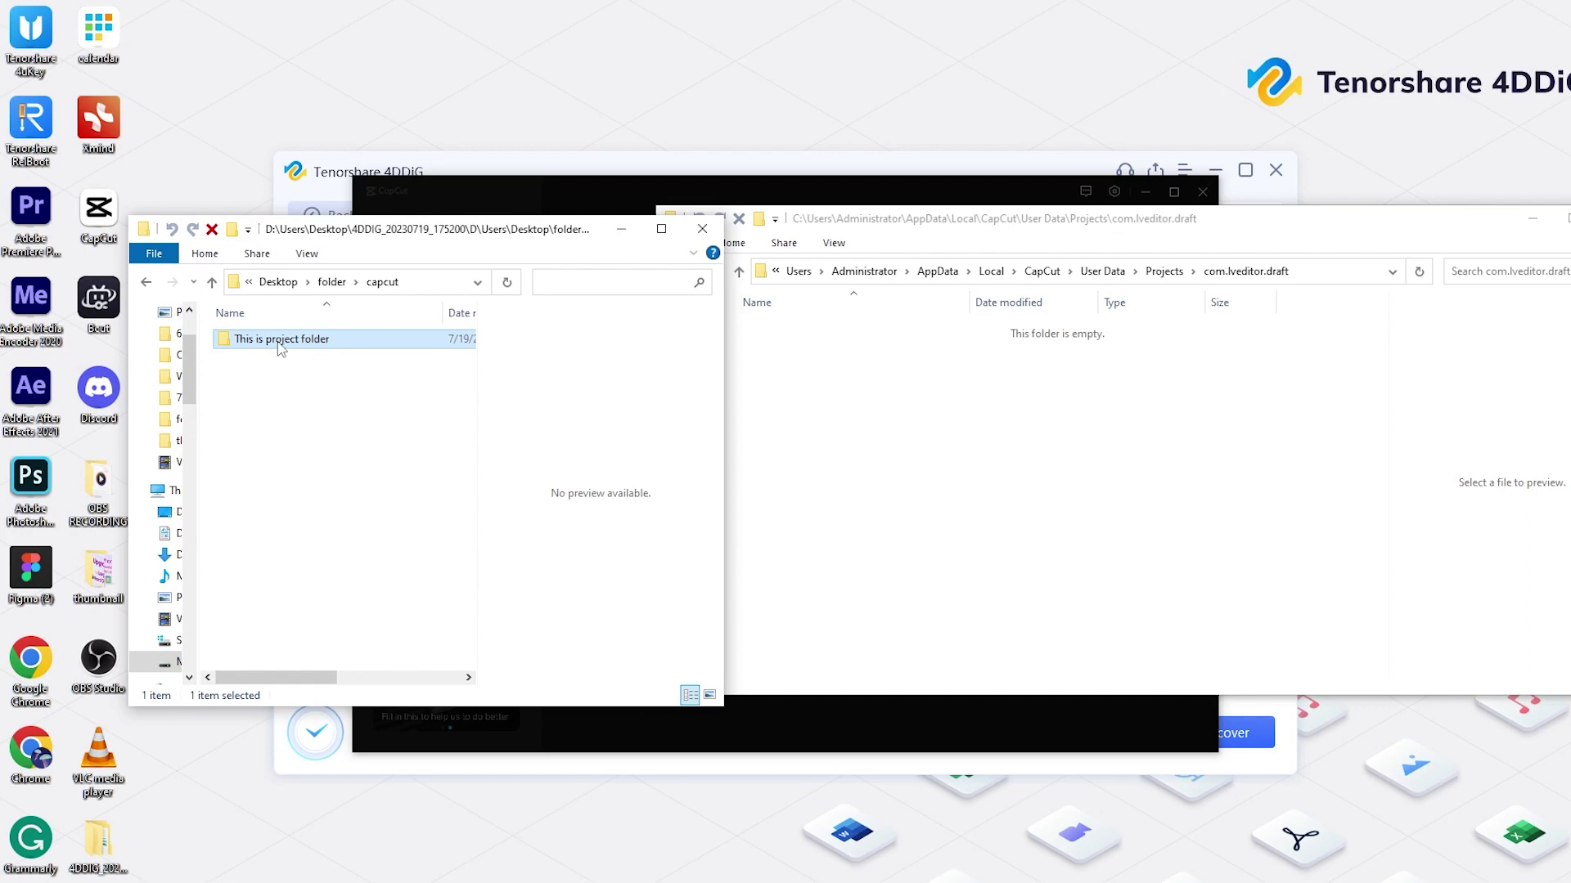
{"action": "left_click_drag", "start_coordinate": [280, 339], "coordinate": [1068, 463]}
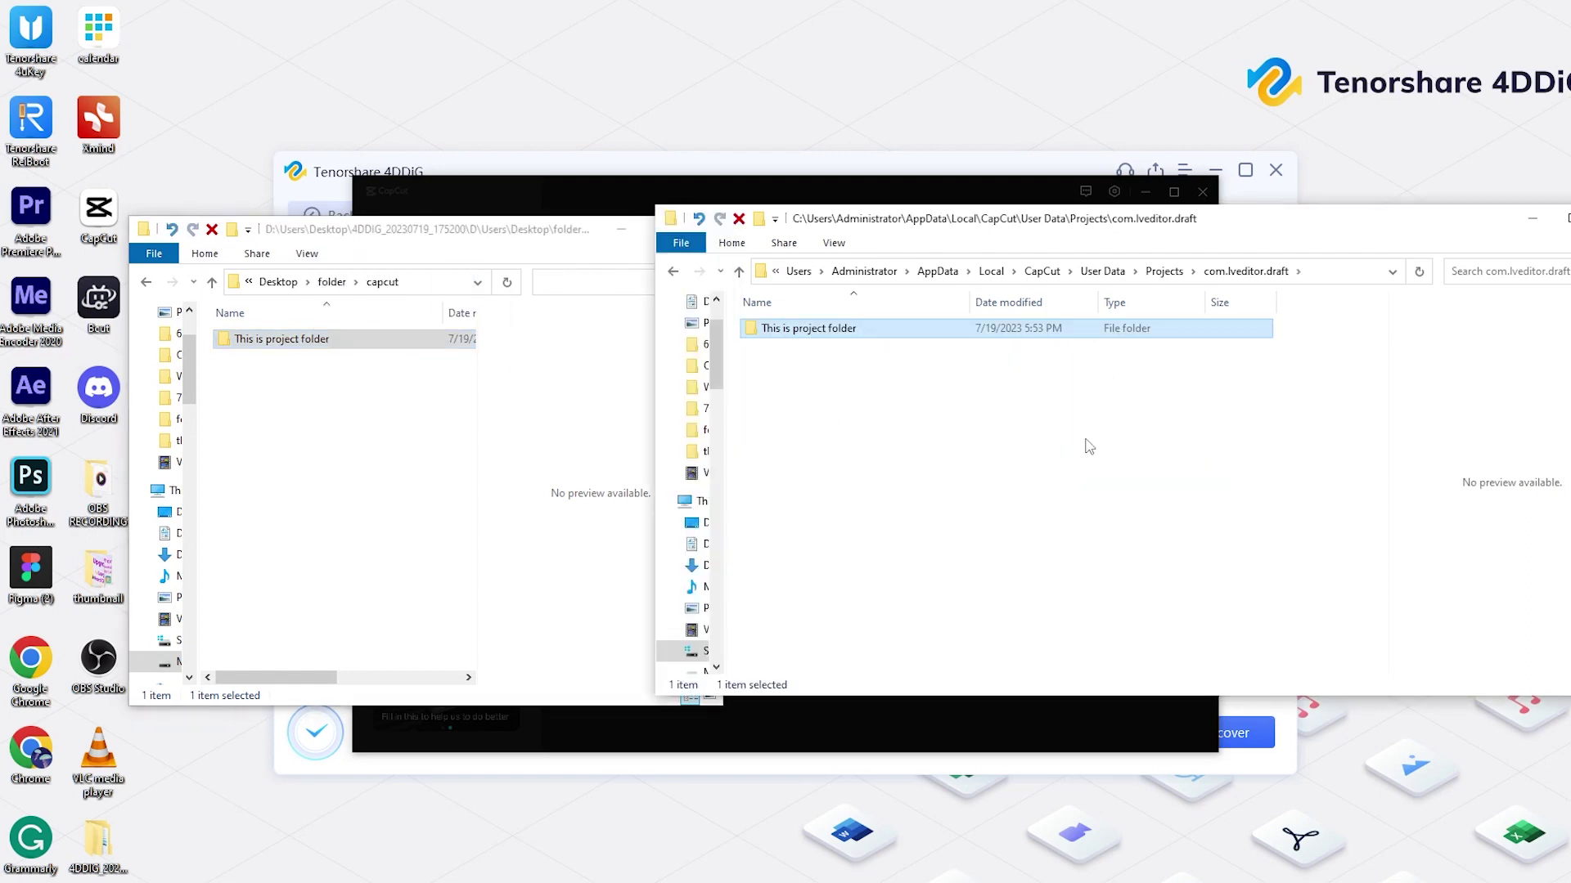
- Close the recovered-files Explorer window and open the recovered project in CapCut's editor
{"action": "left_click", "coordinate": [642, 231]}
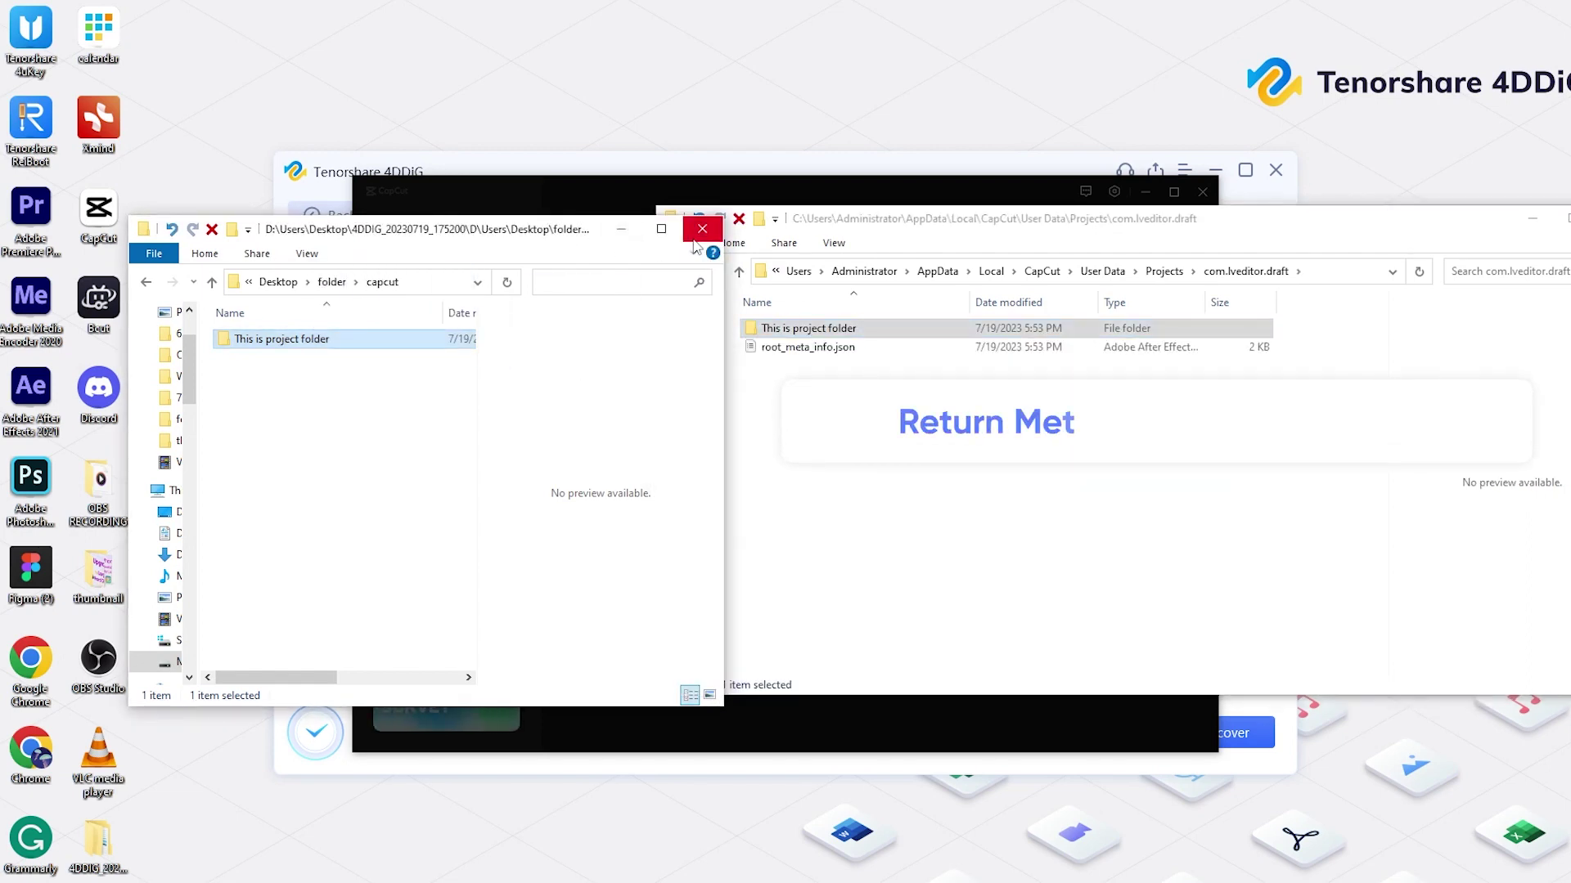
{"action": "left_click", "coordinate": [695, 237]}
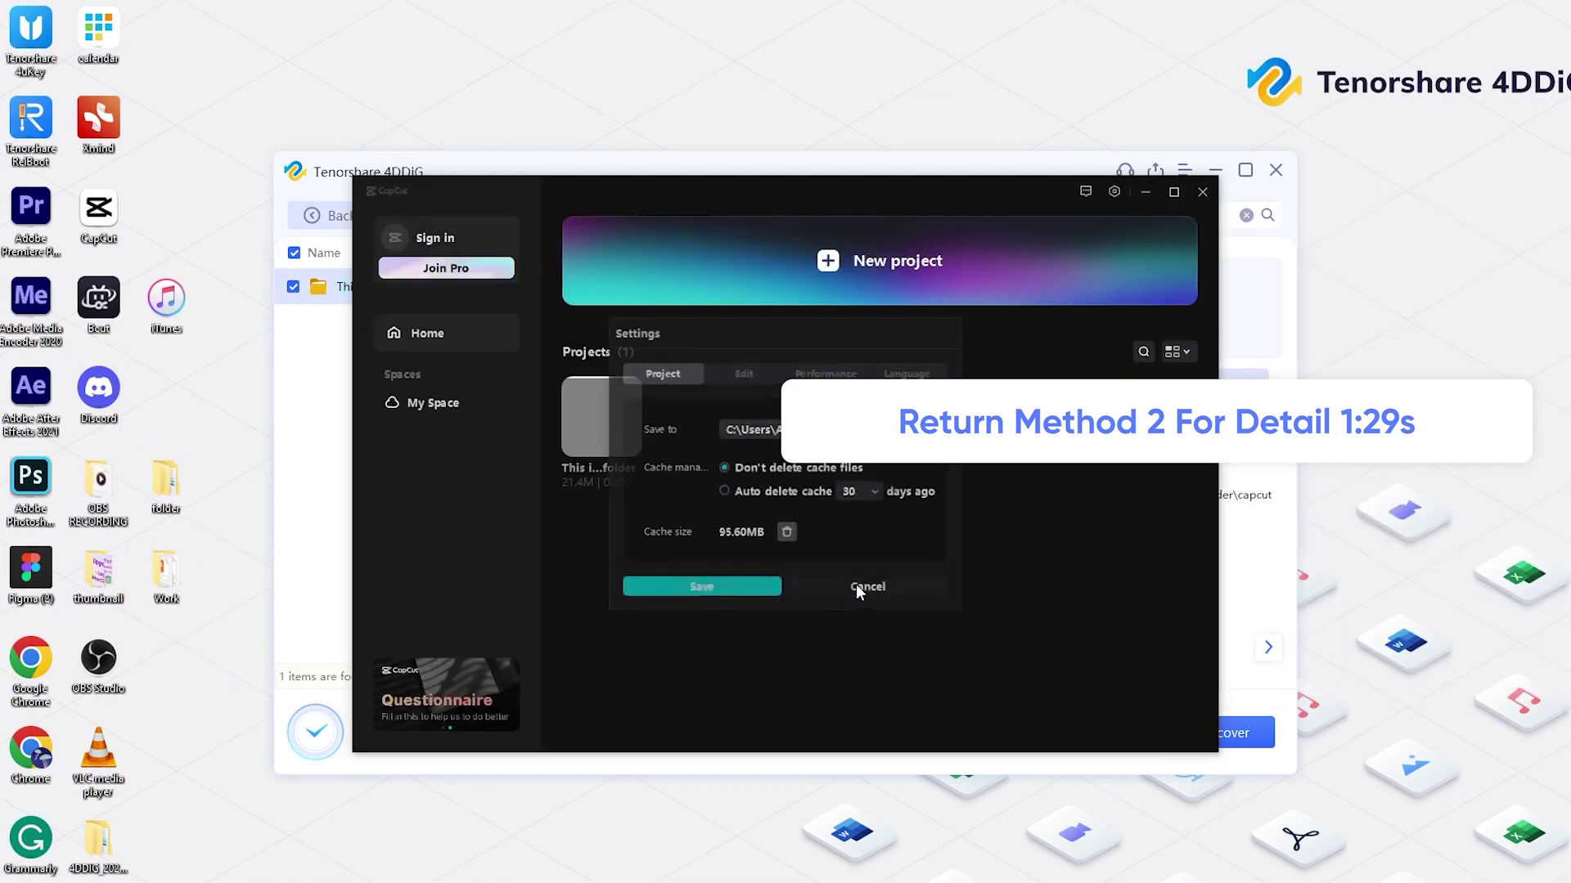
{"action": "left_click", "coordinate": [856, 584]}
{"action": "left_click", "coordinate": [616, 434]}
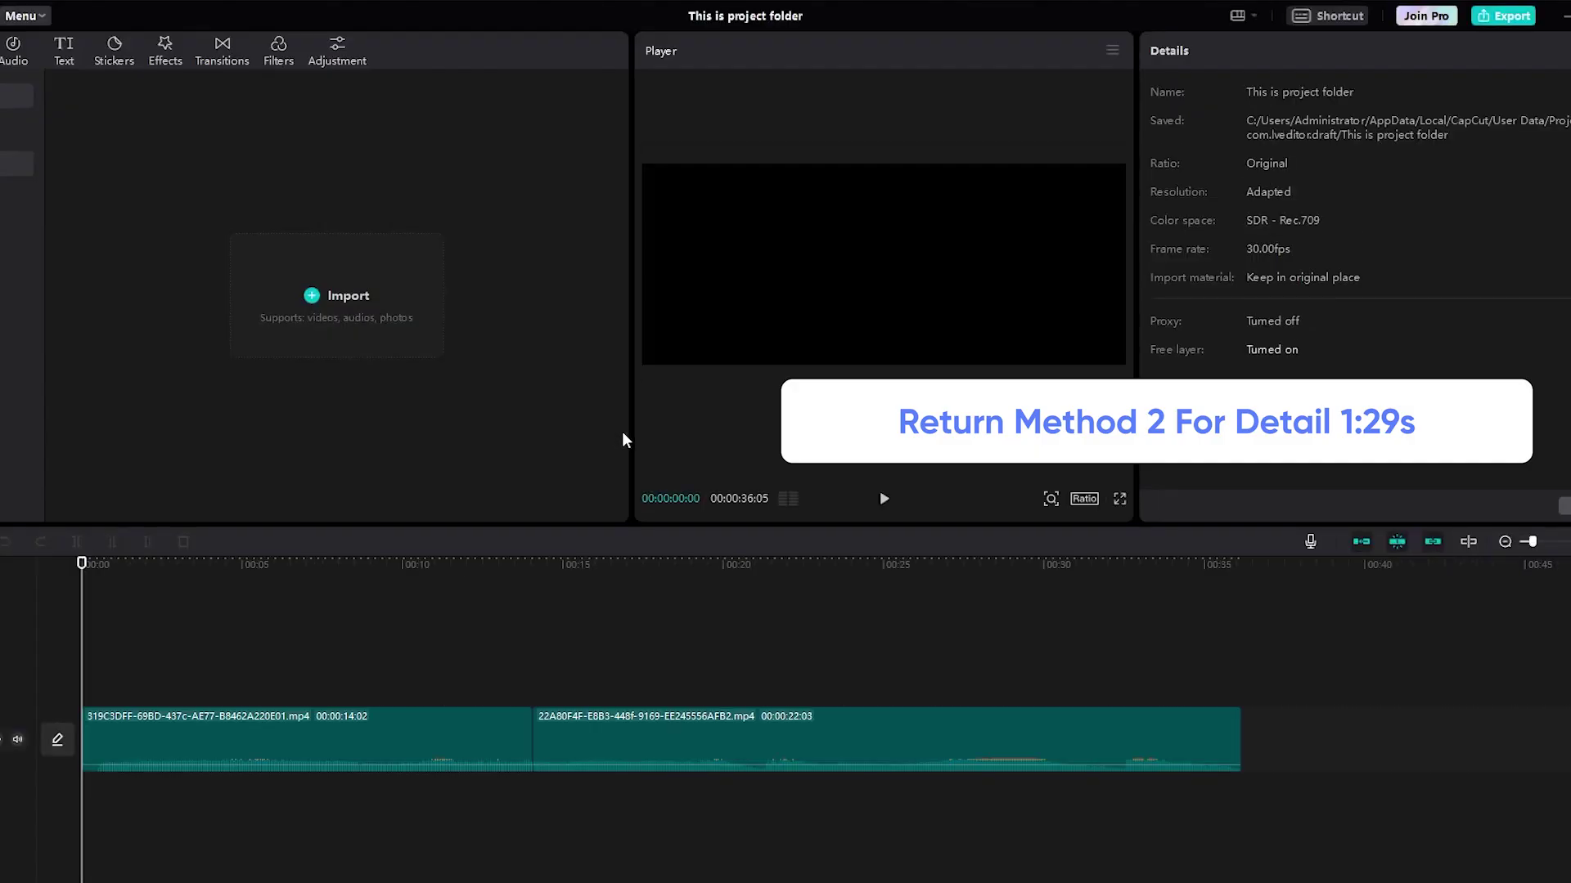
- Preview the project, move the three videos into 'I want to move videos here', then scrub the lost clips
{"action": "left_click", "coordinate": [452, 565]}
{"action": "left_click_drag", "start_coordinate": [455, 572], "coordinate": [820, 572]}
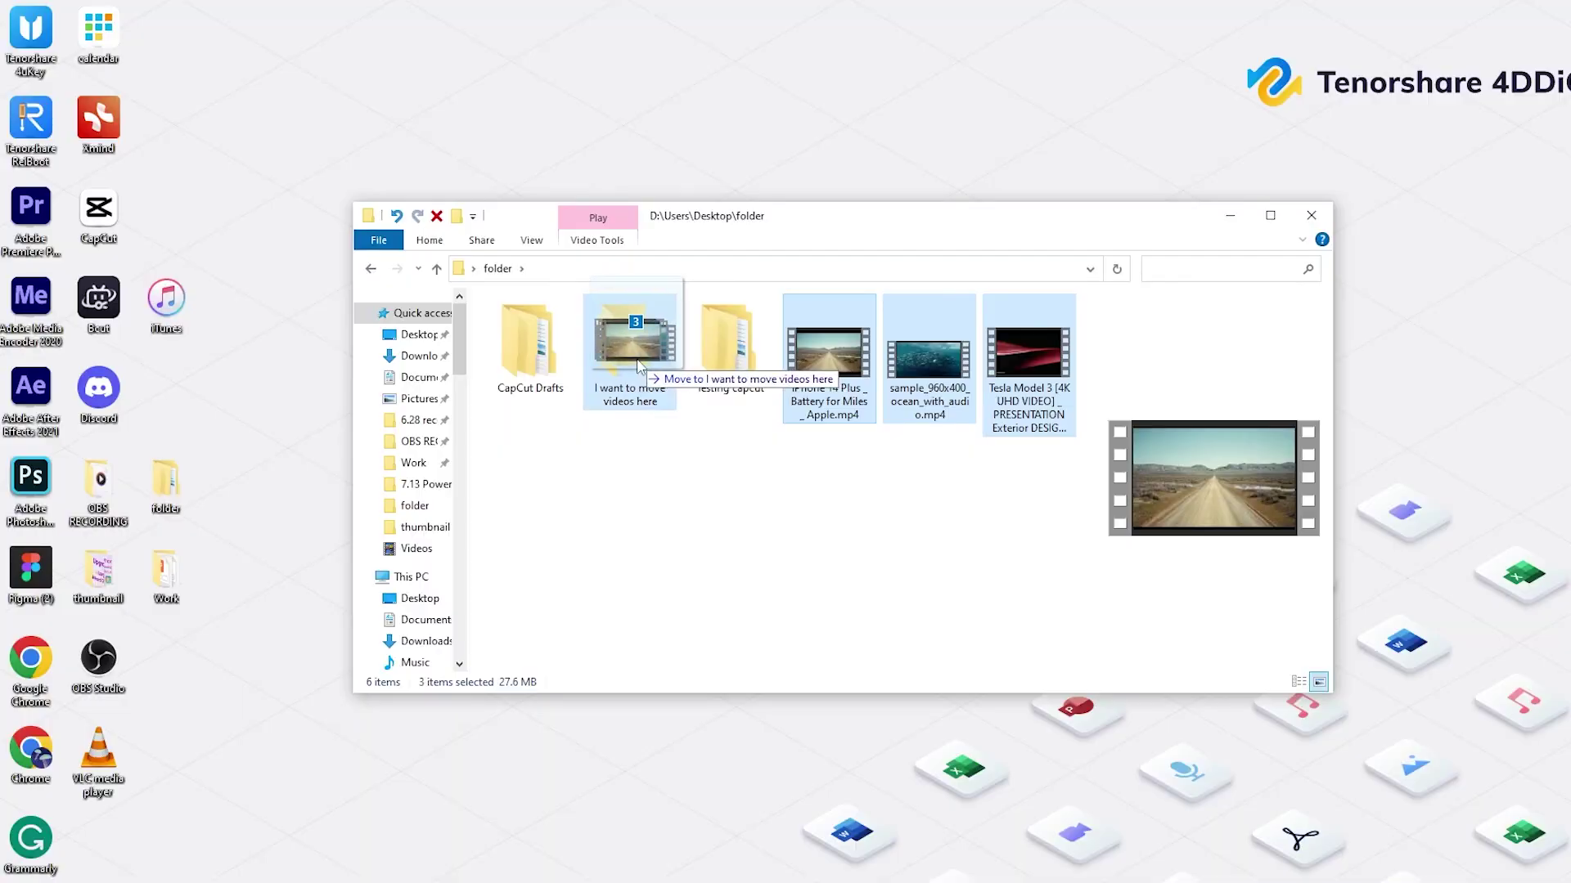
{"action": "left_click_drag", "start_coordinate": [638, 365], "coordinate": [638, 368]}
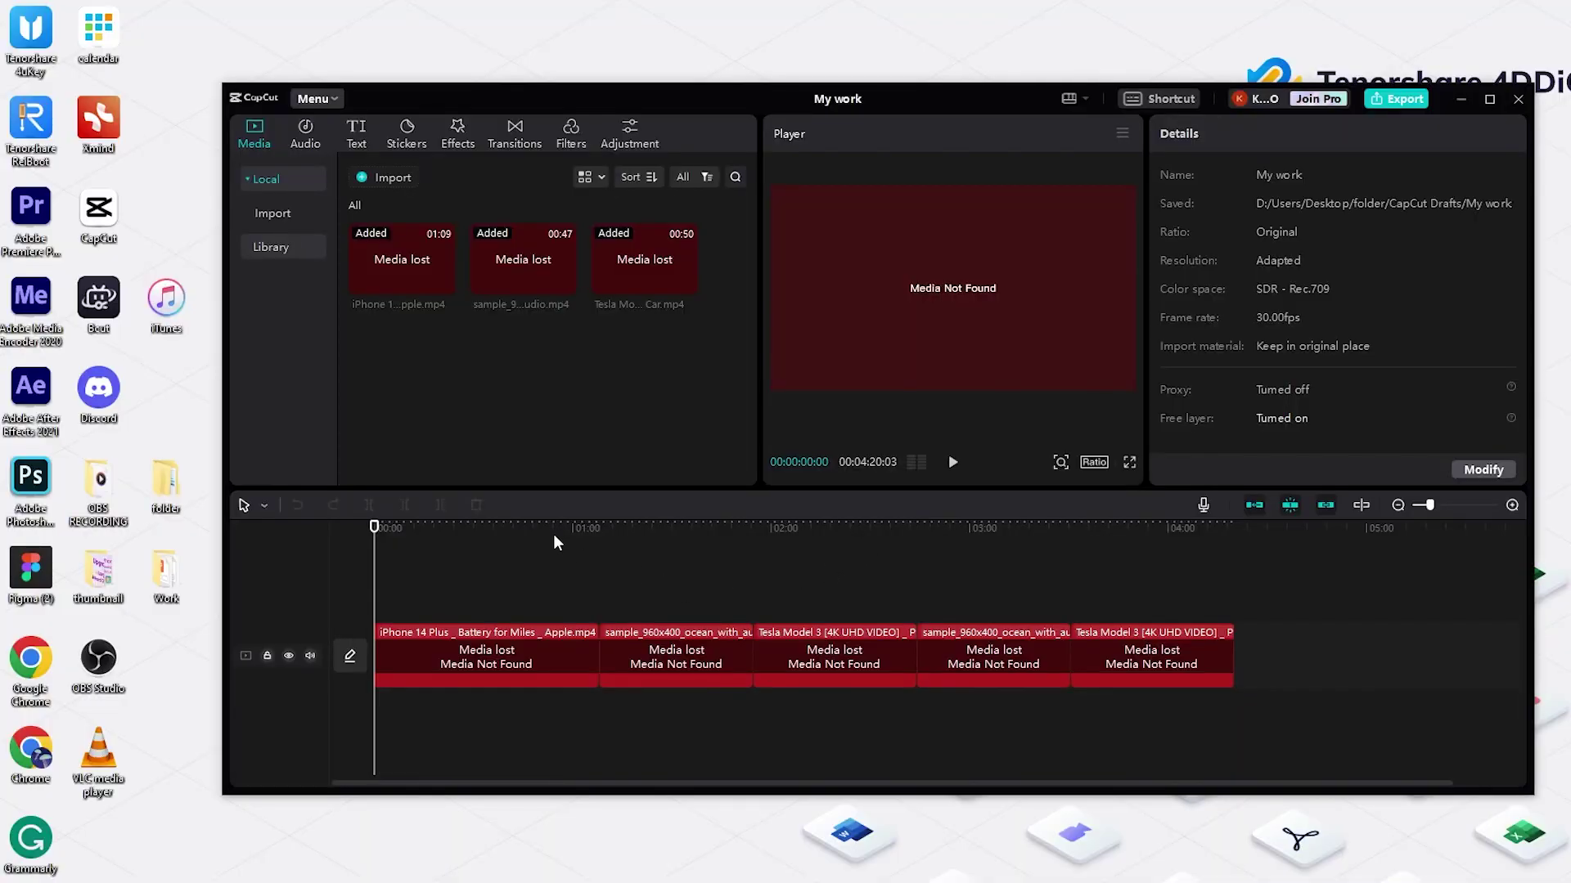
{"action": "left_click", "coordinate": [556, 536]}
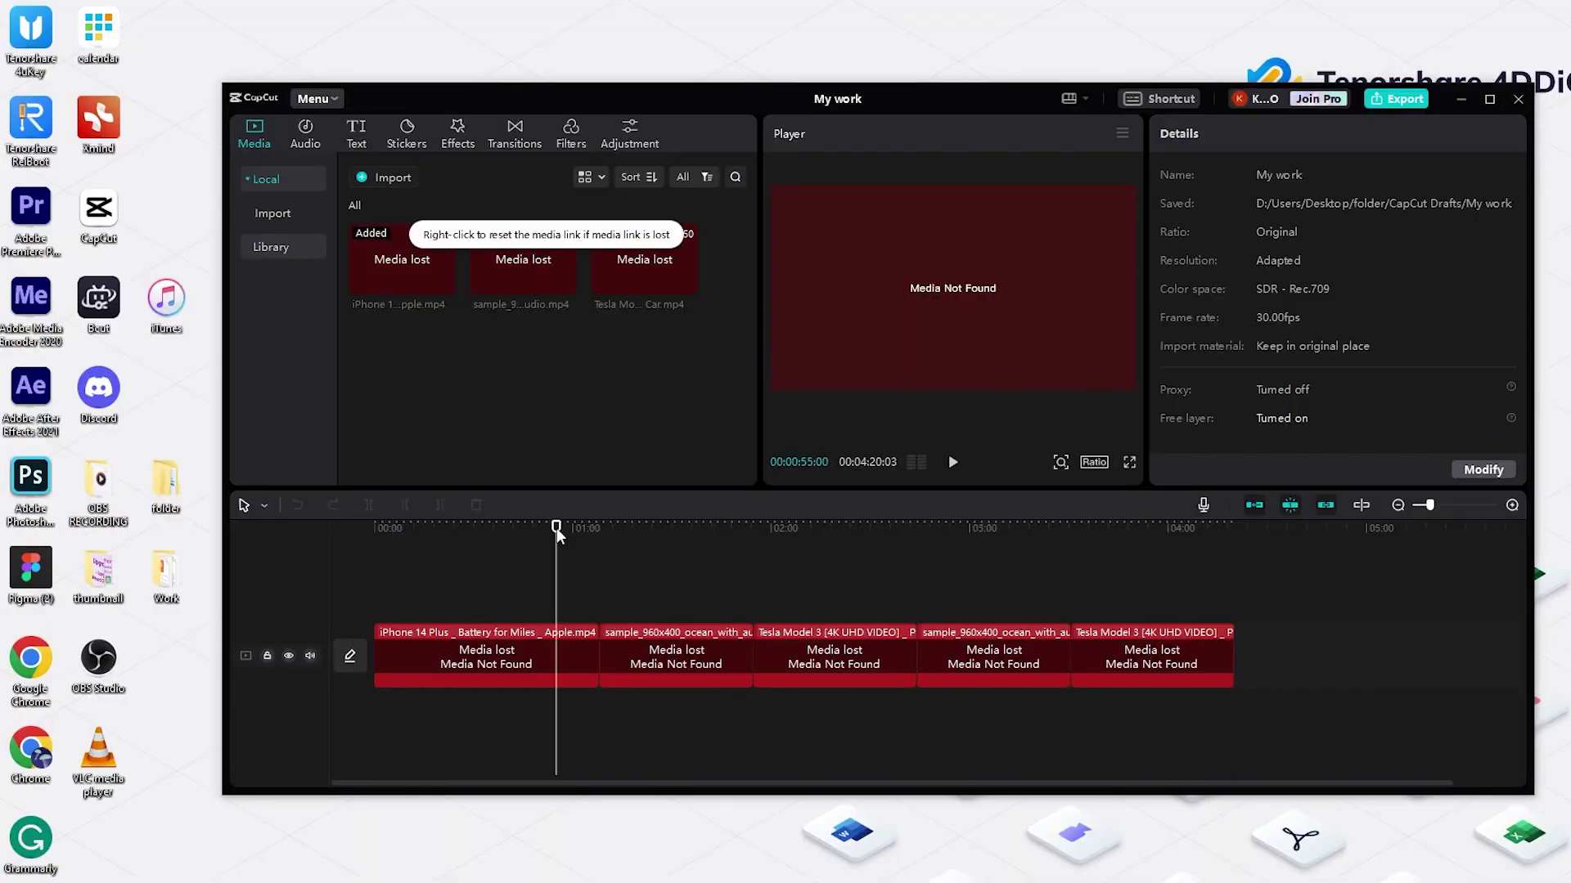
{"action": "left_click_drag", "start_coordinate": [557, 530], "coordinate": [626, 530]}
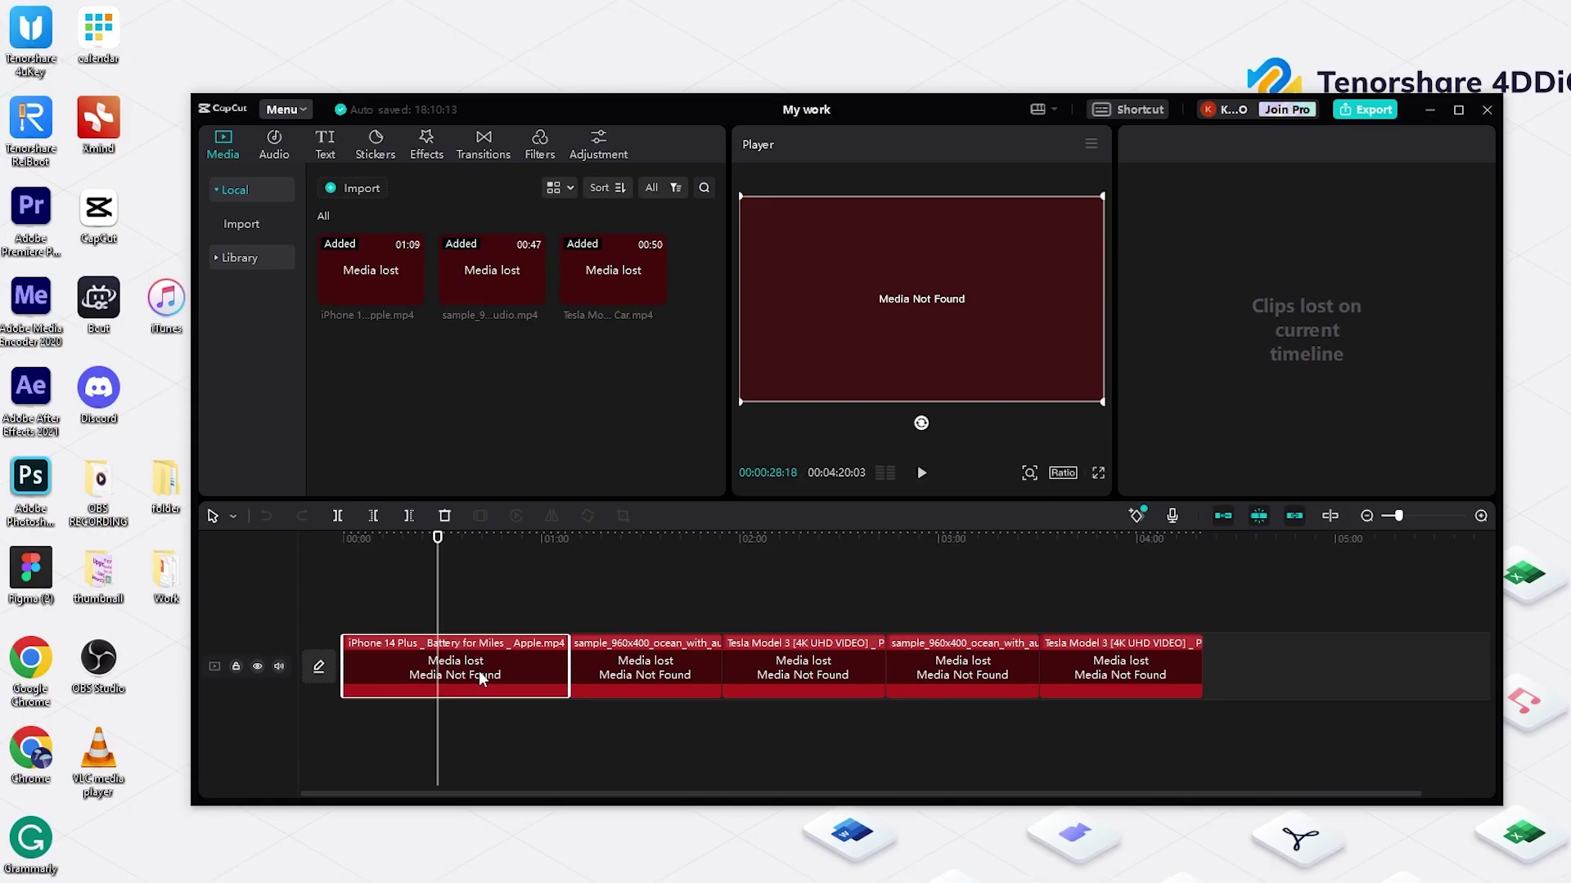
- Relink the iPhone 14 Plus clip from 'I want to move videos here', then Link all remaining media
{"action": "right_click", "coordinate": [480, 679]}
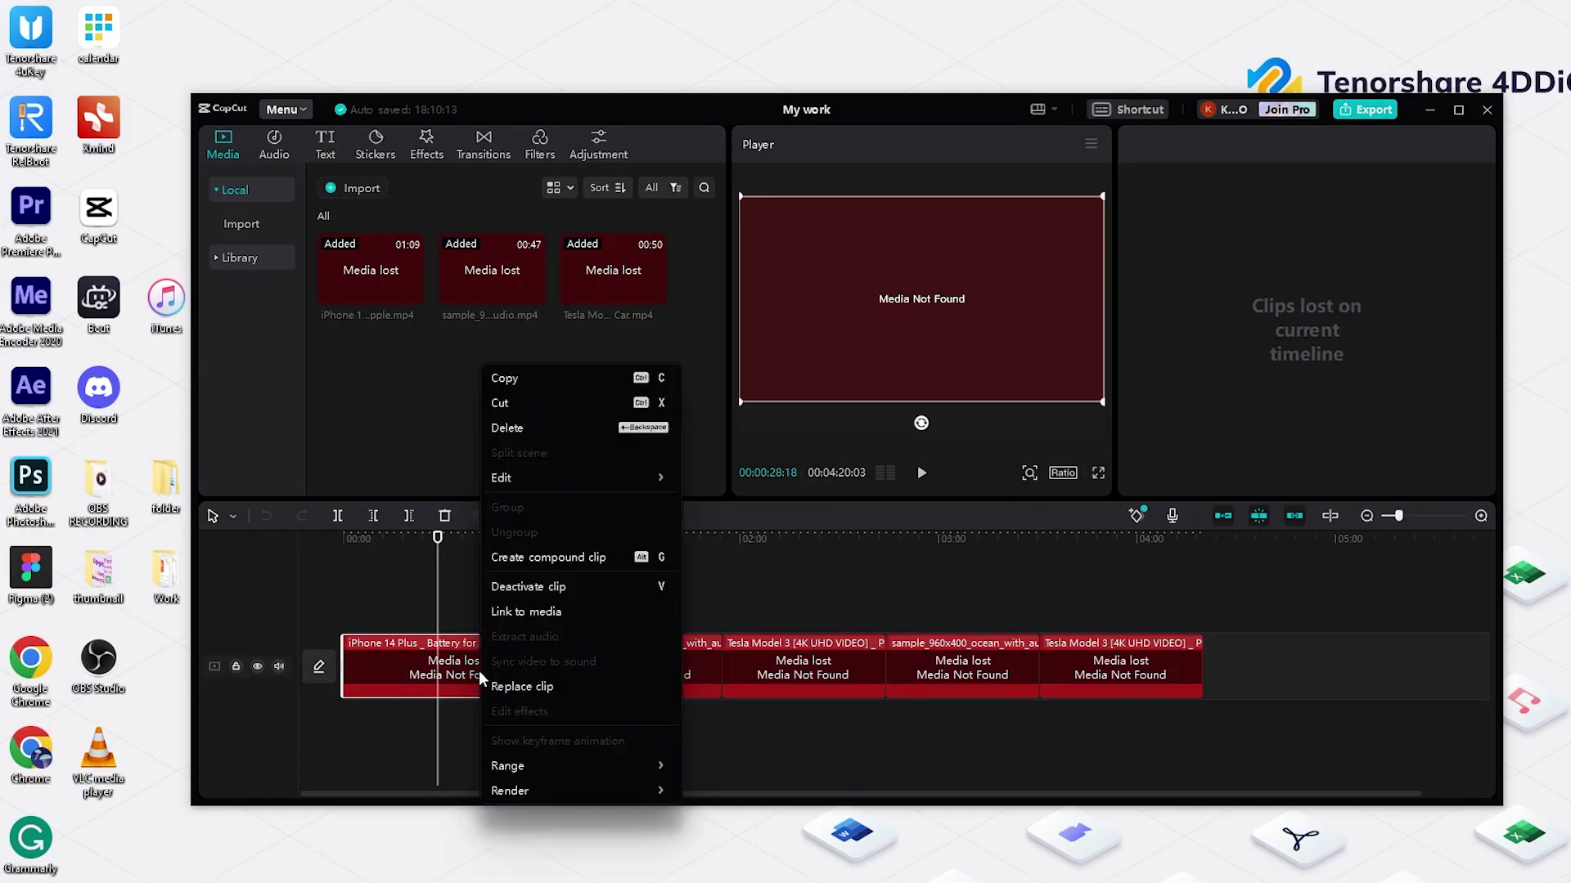
{"action": "left_click", "coordinate": [521, 614]}
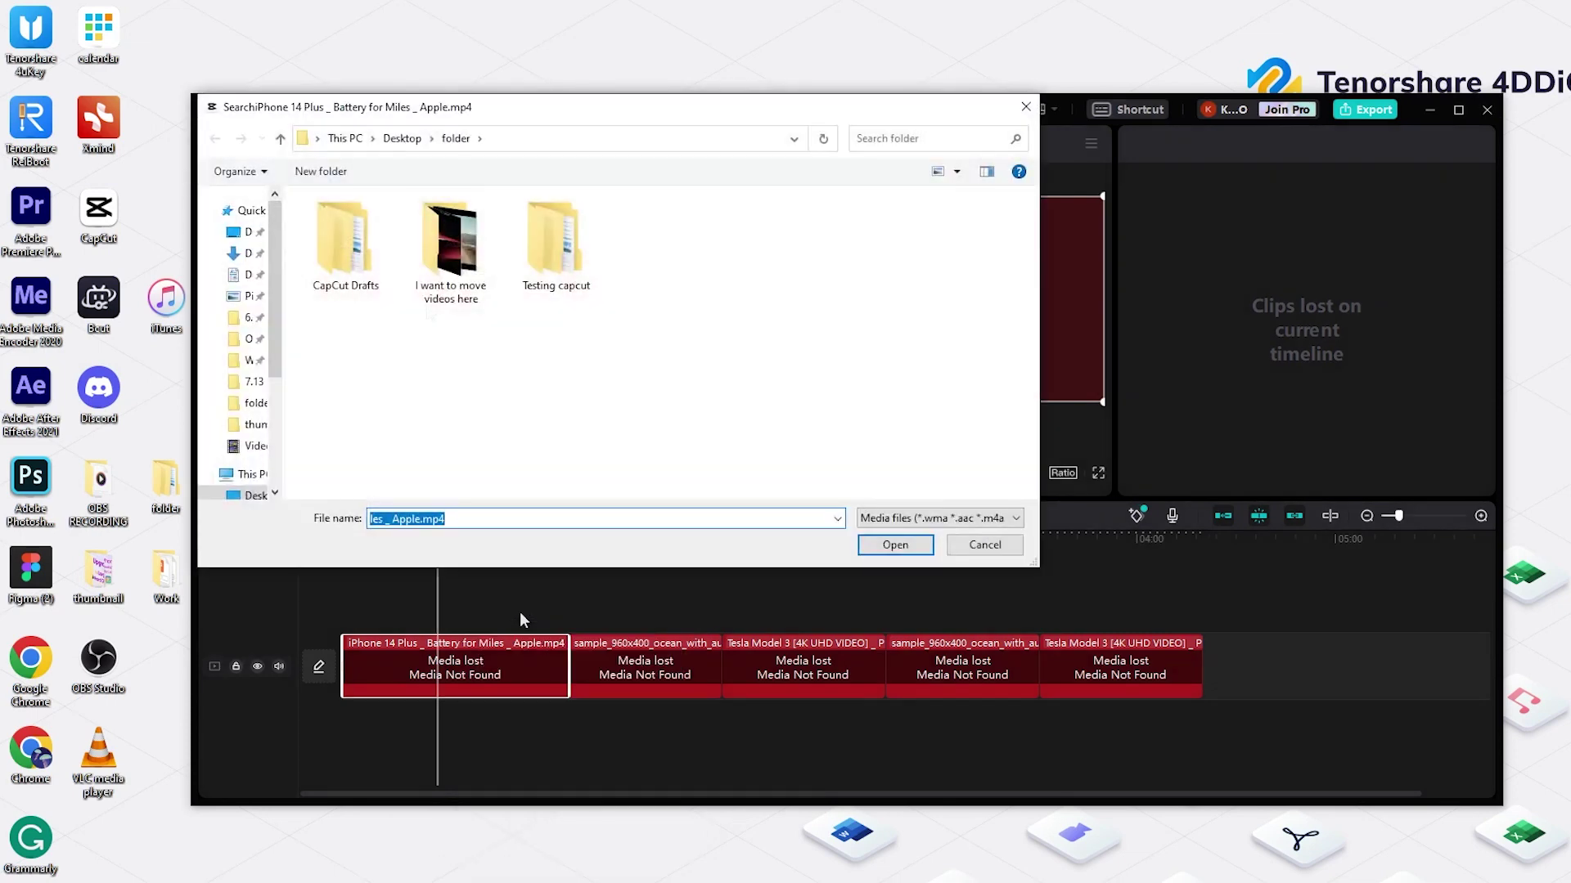
{"action": "double_click", "coordinate": [478, 278]}
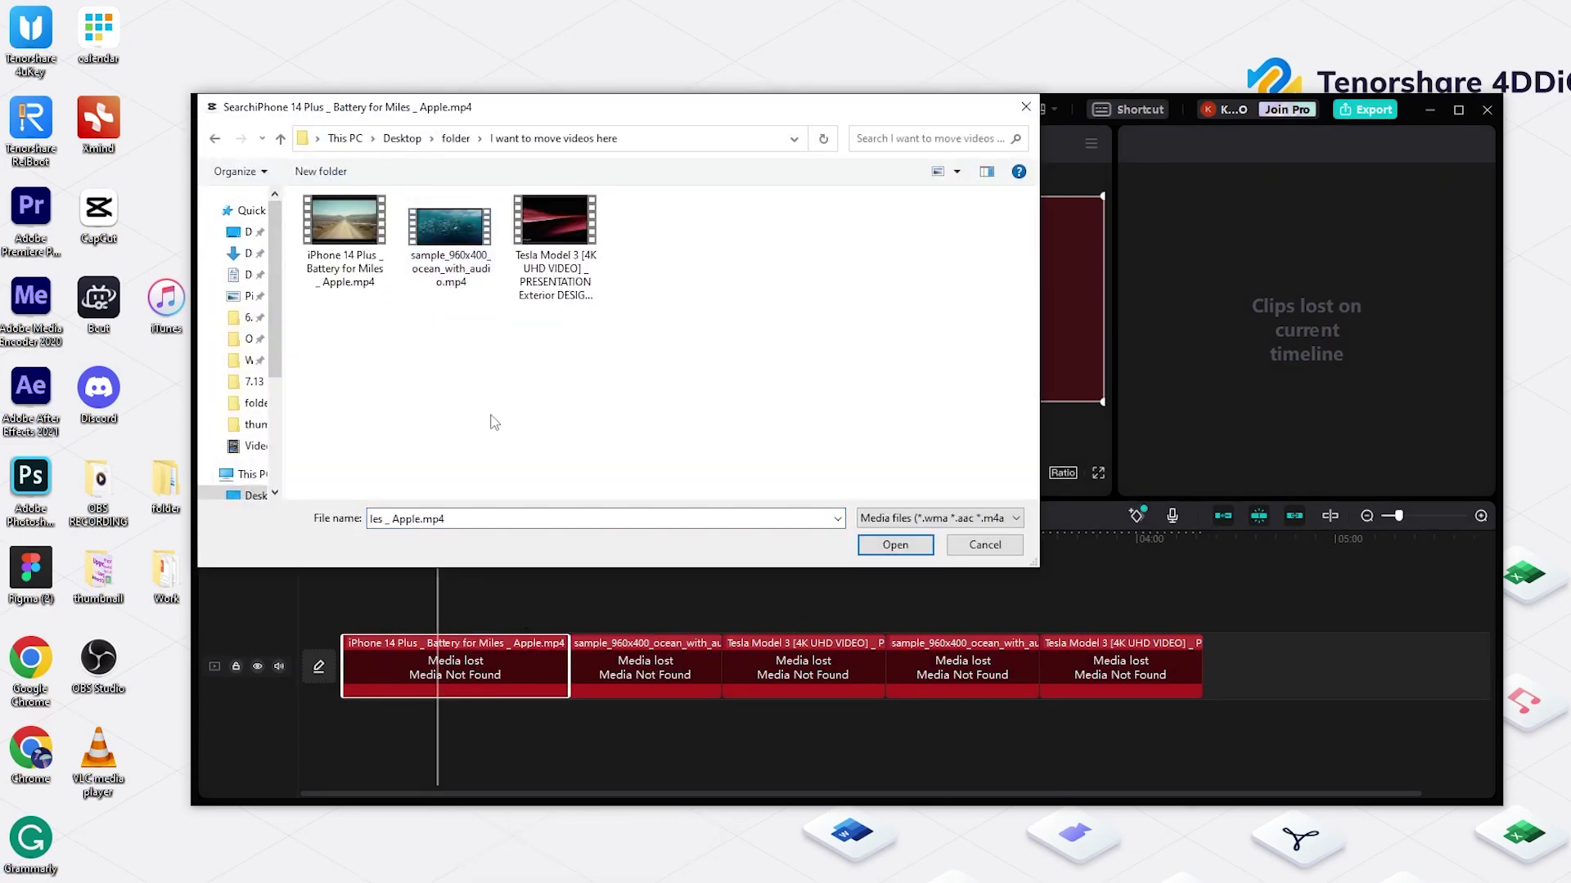
{"action": "left_click", "coordinate": [360, 282]}
{"action": "left_click", "coordinate": [885, 549]}
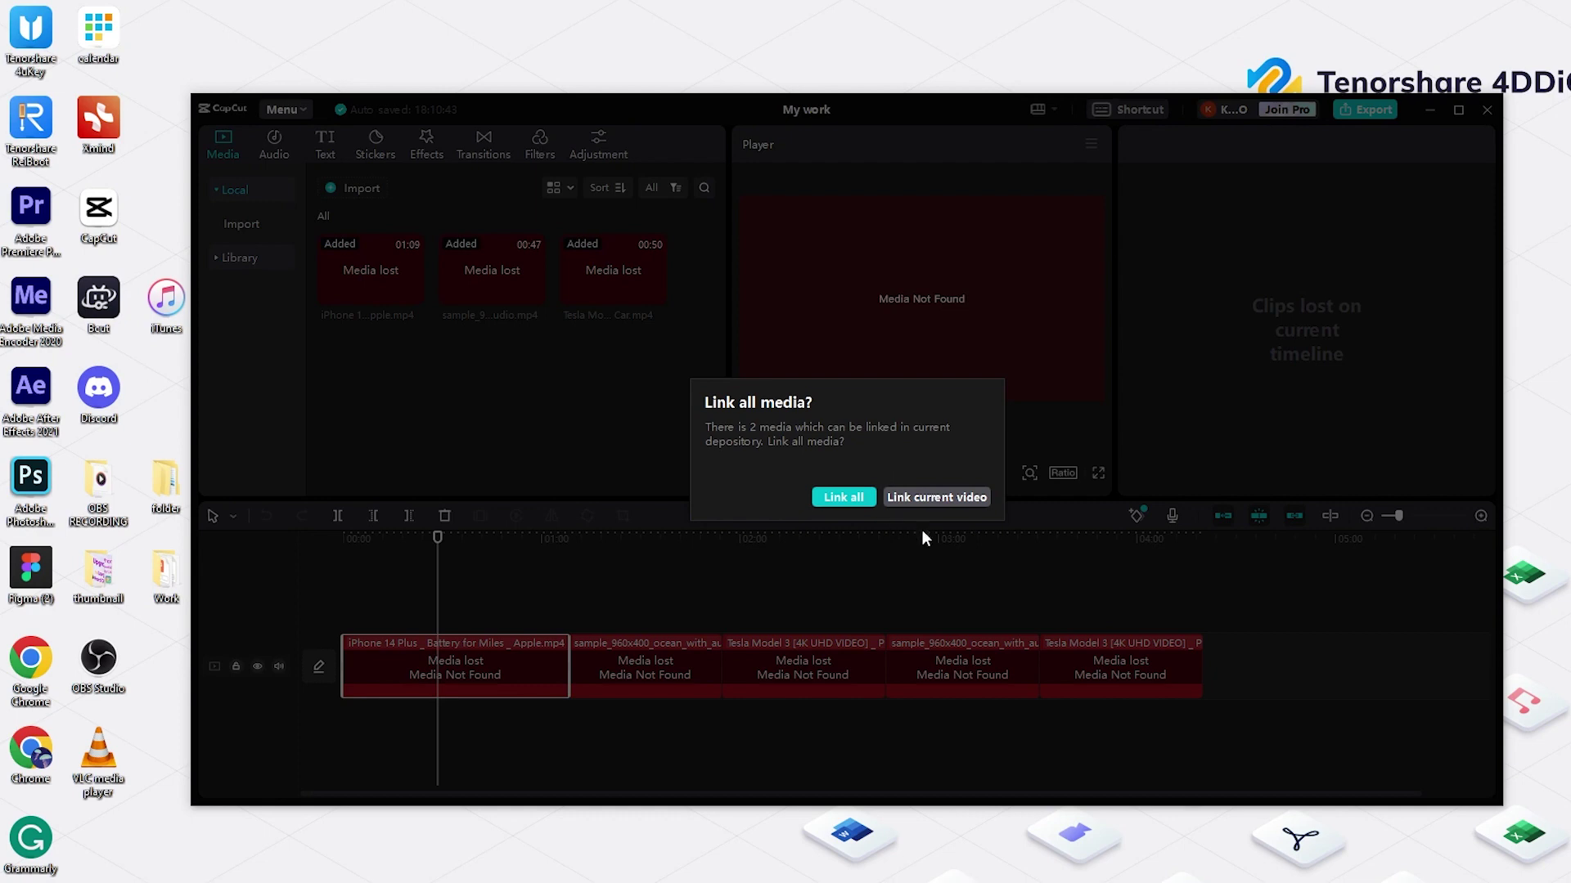
{"action": "left_click", "coordinate": [842, 499]}
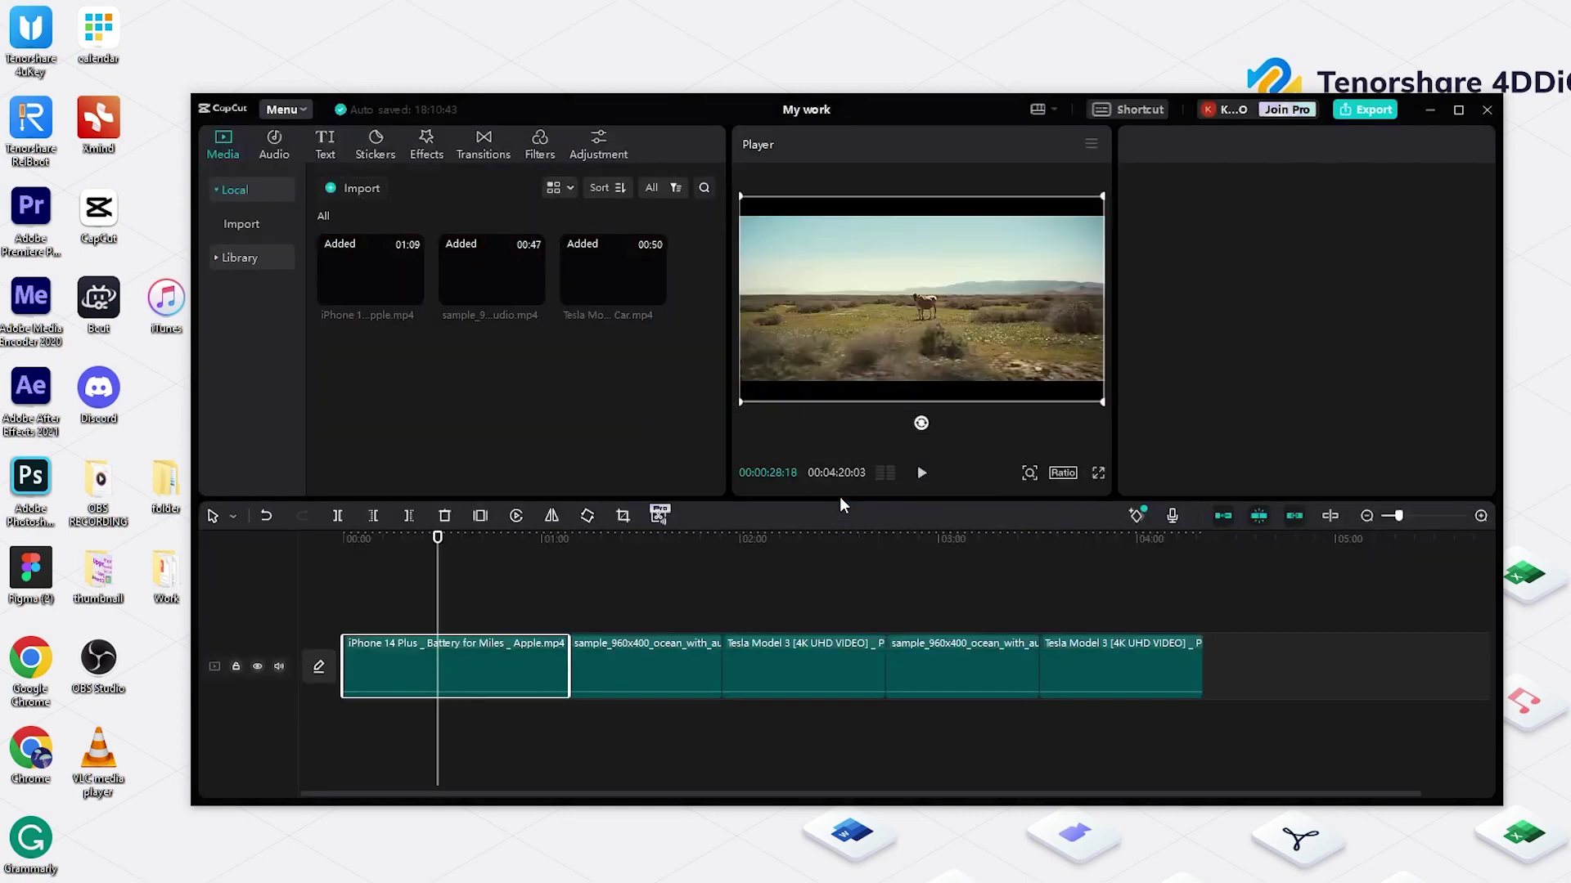